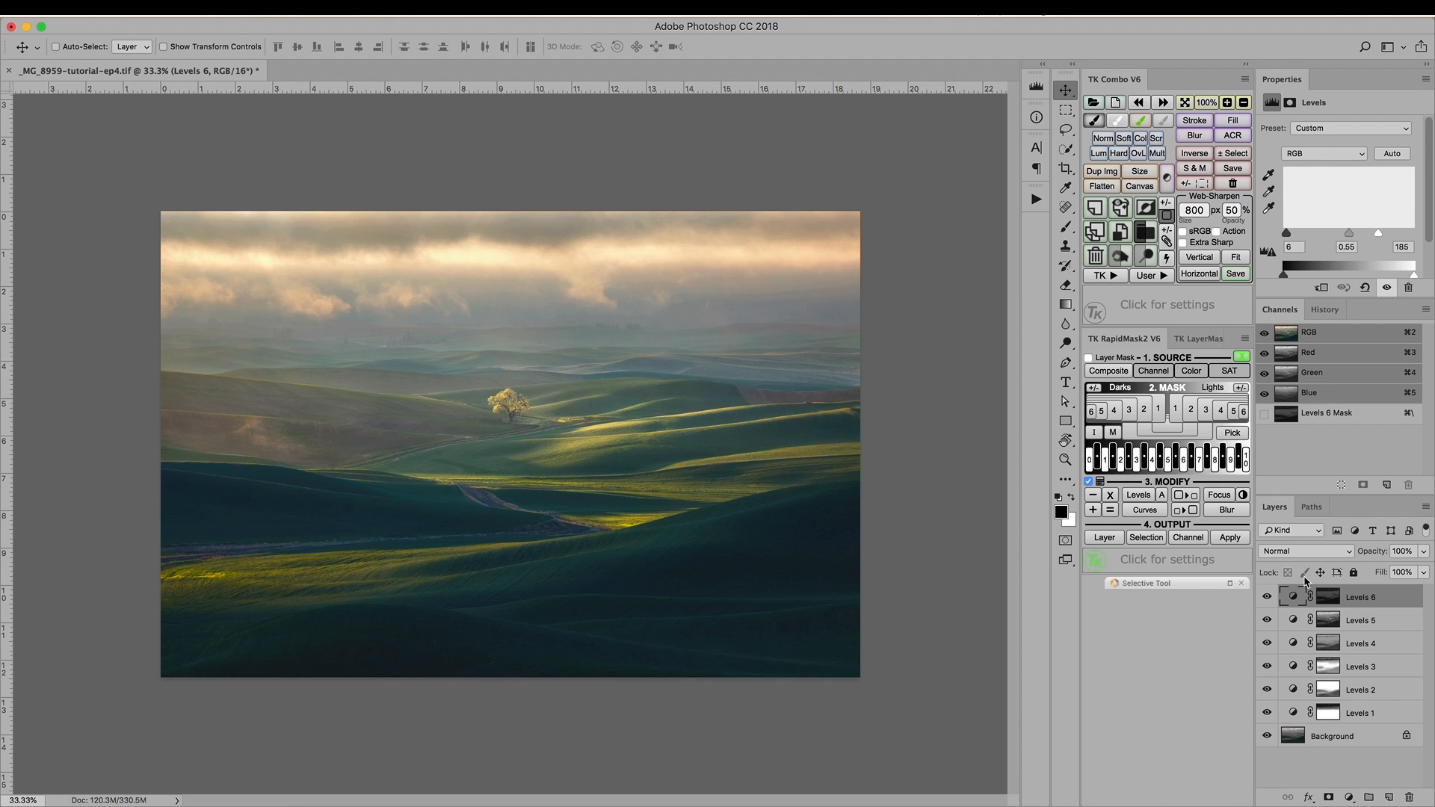
- Compare the image with and without all its Levels adjustment layers by isolating the Background layer and restoring the others
{"action": "left_click", "coordinate": [1266, 738], "text": "alt"}
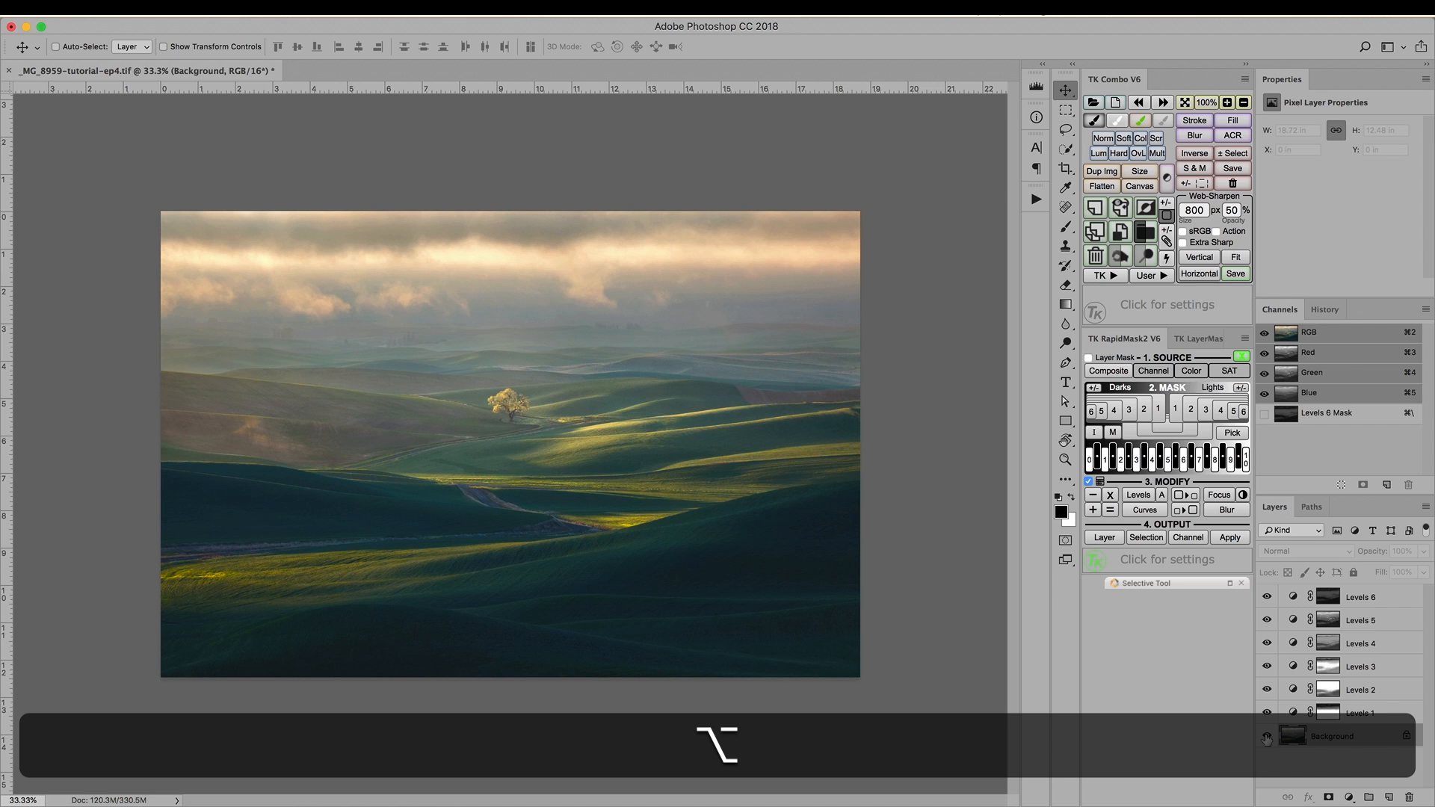
{"action": "left_click", "coordinate": [1266, 738], "text": "alt"}
{"action": "left_click", "coordinate": [1266, 738], "text": "alt"}
{"action": "left_click", "coordinate": [1266, 737], "text": "alt"}
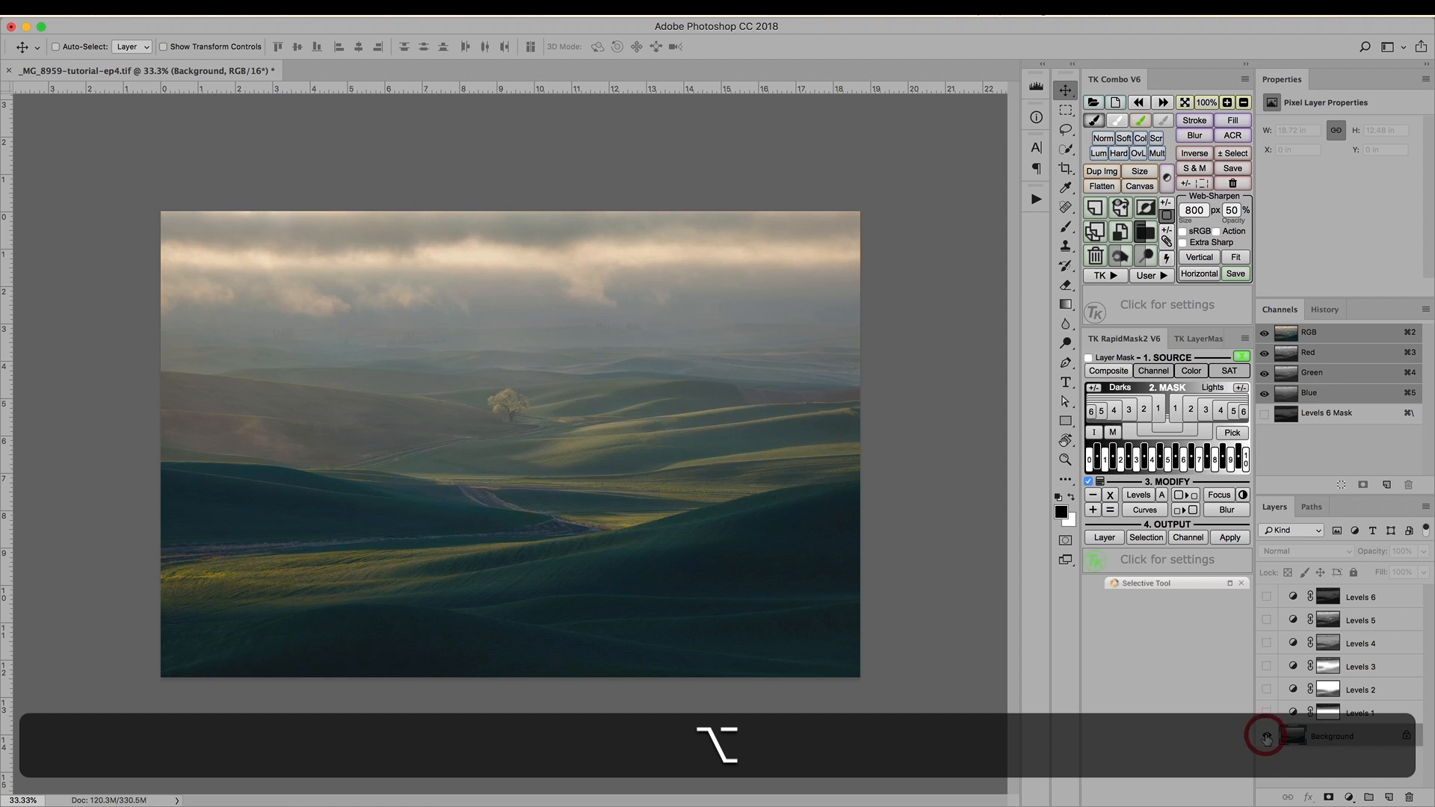
{"action": "left_click", "coordinate": [1267, 738], "text": "alt"}
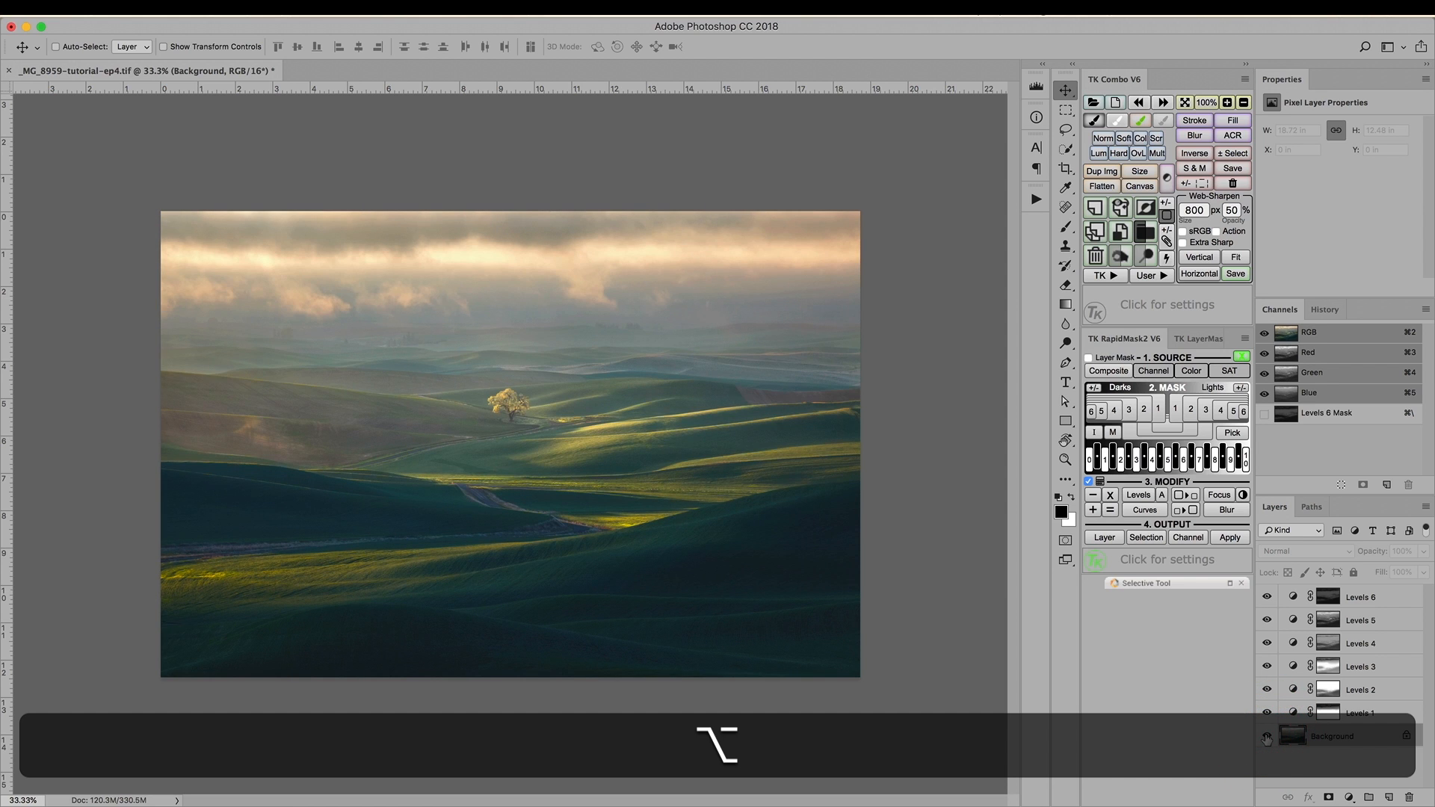
{"action": "left_click", "coordinate": [1266, 737], "text": "alt"}
{"action": "left_click", "coordinate": [1266, 738], "text": "alt"}
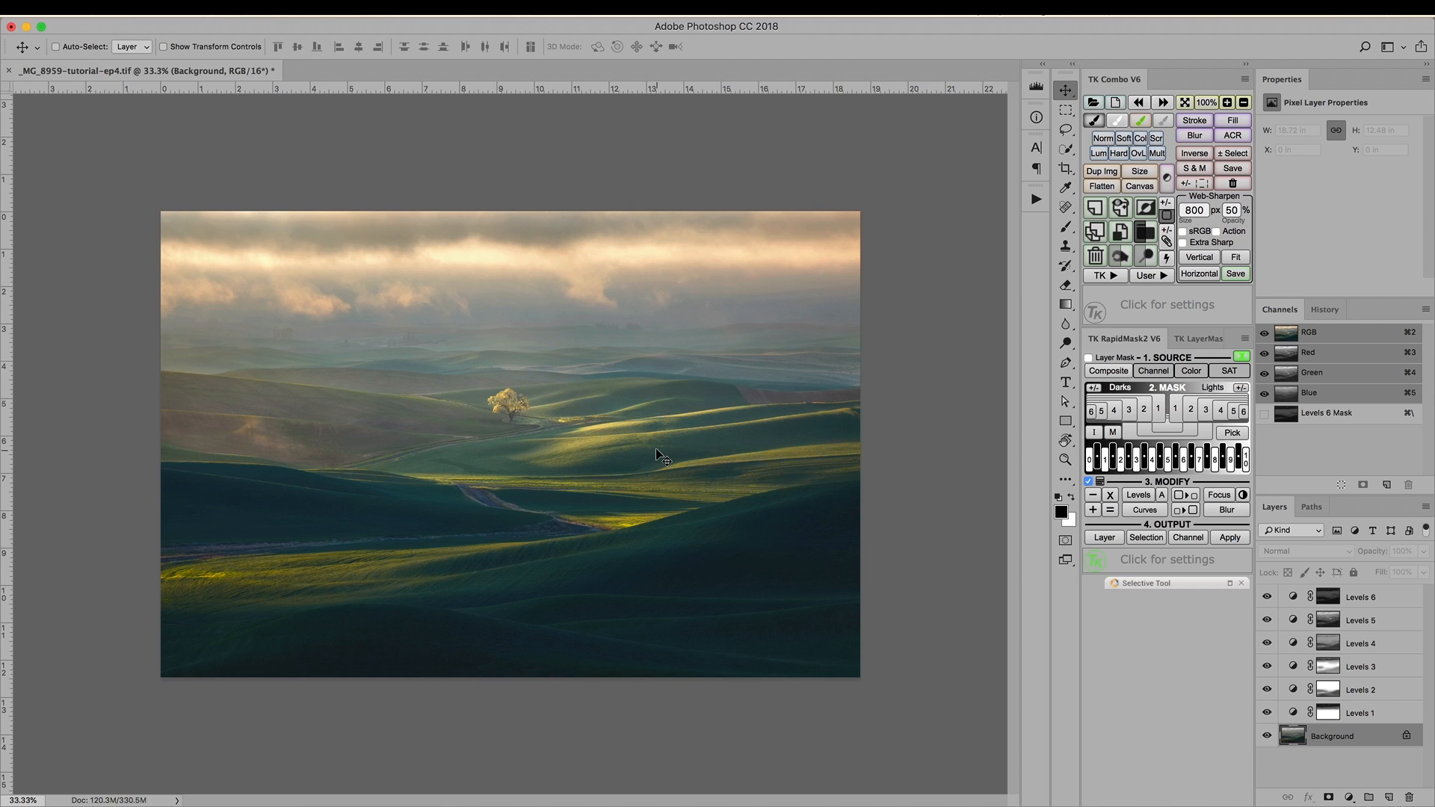
- Add a Levels adjustment layer directly above Levels 6 and set its white input level to 217
{"action": "left_click", "coordinate": [1286, 596]}
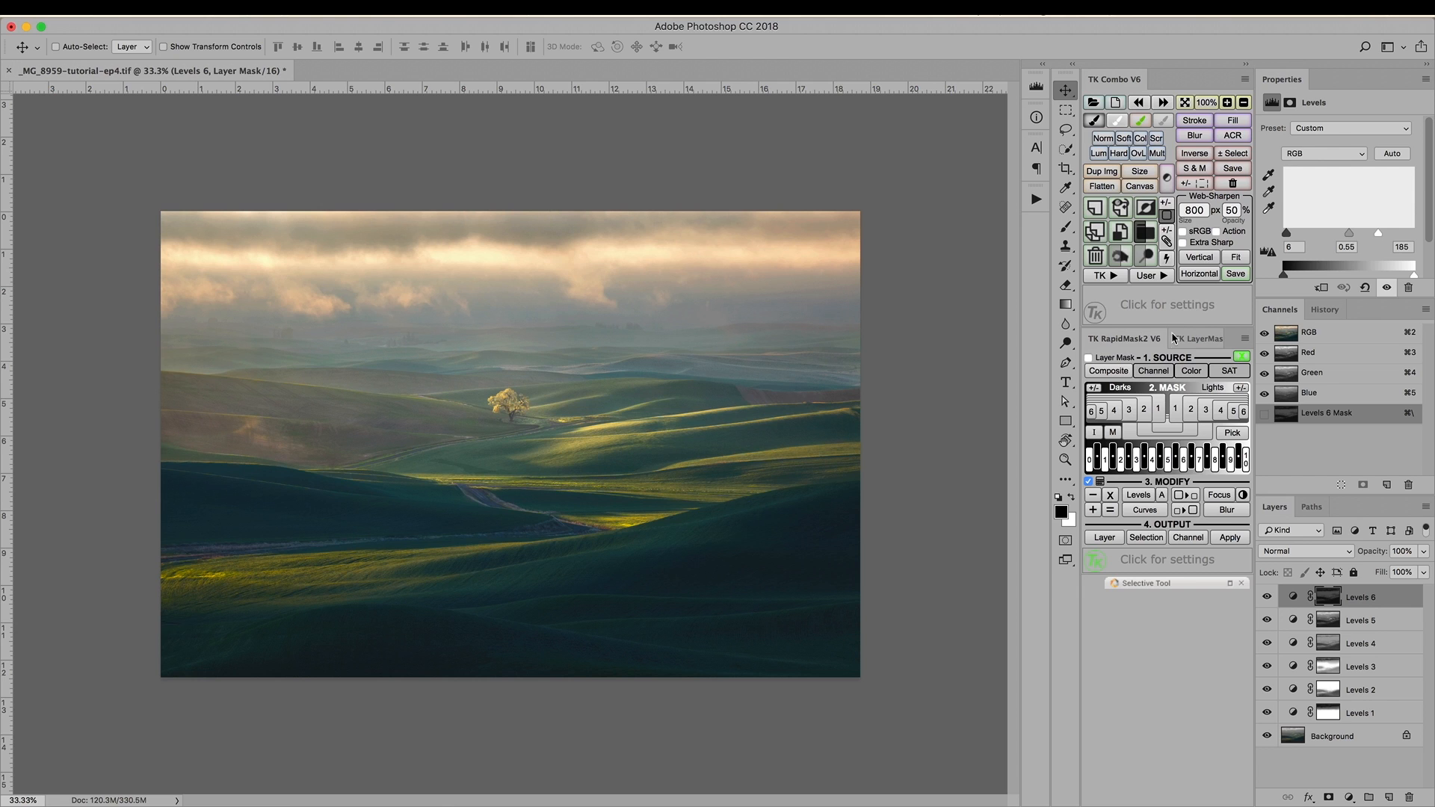
{"action": "left_click", "coordinate": [1167, 182]}
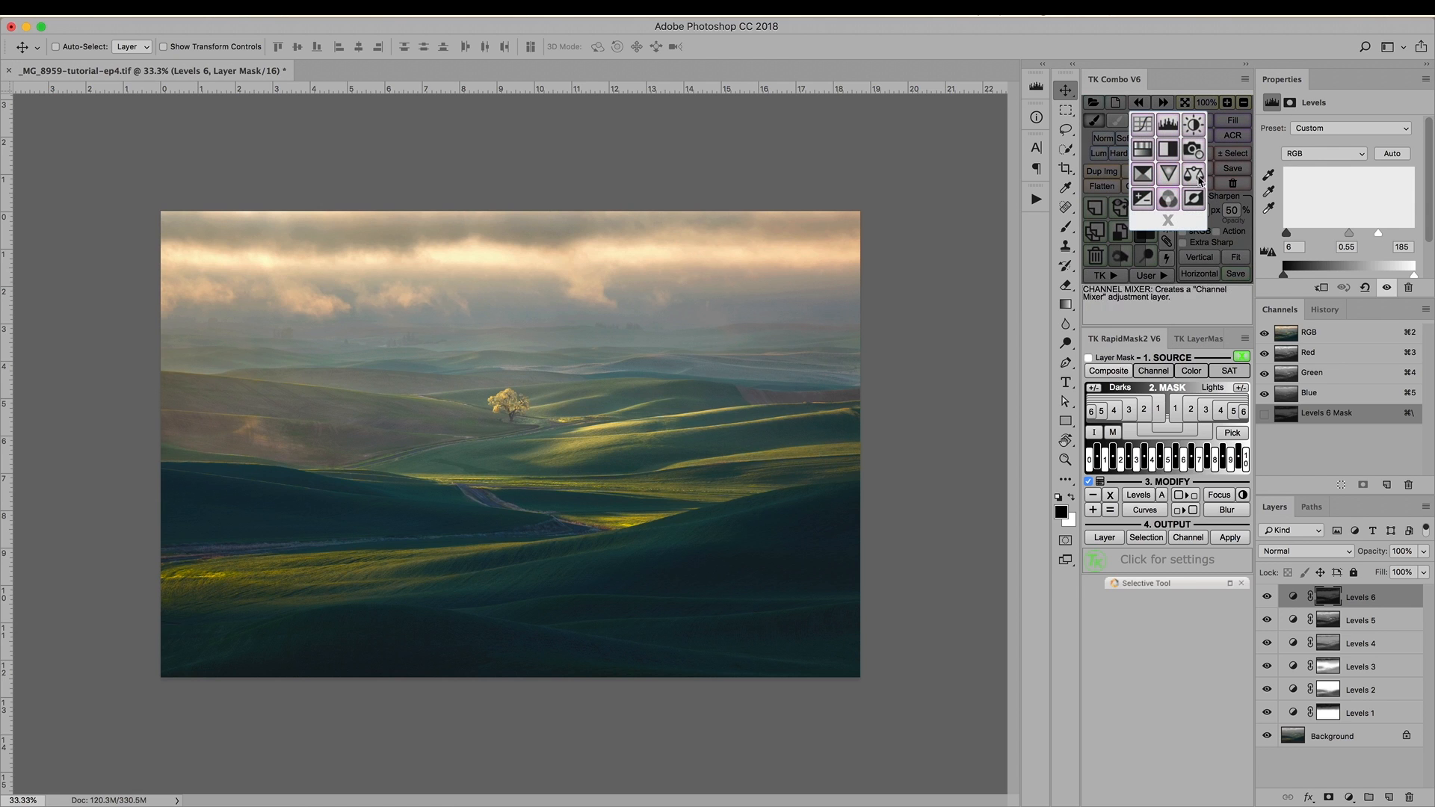
{"action": "left_click", "coordinate": [1167, 221]}
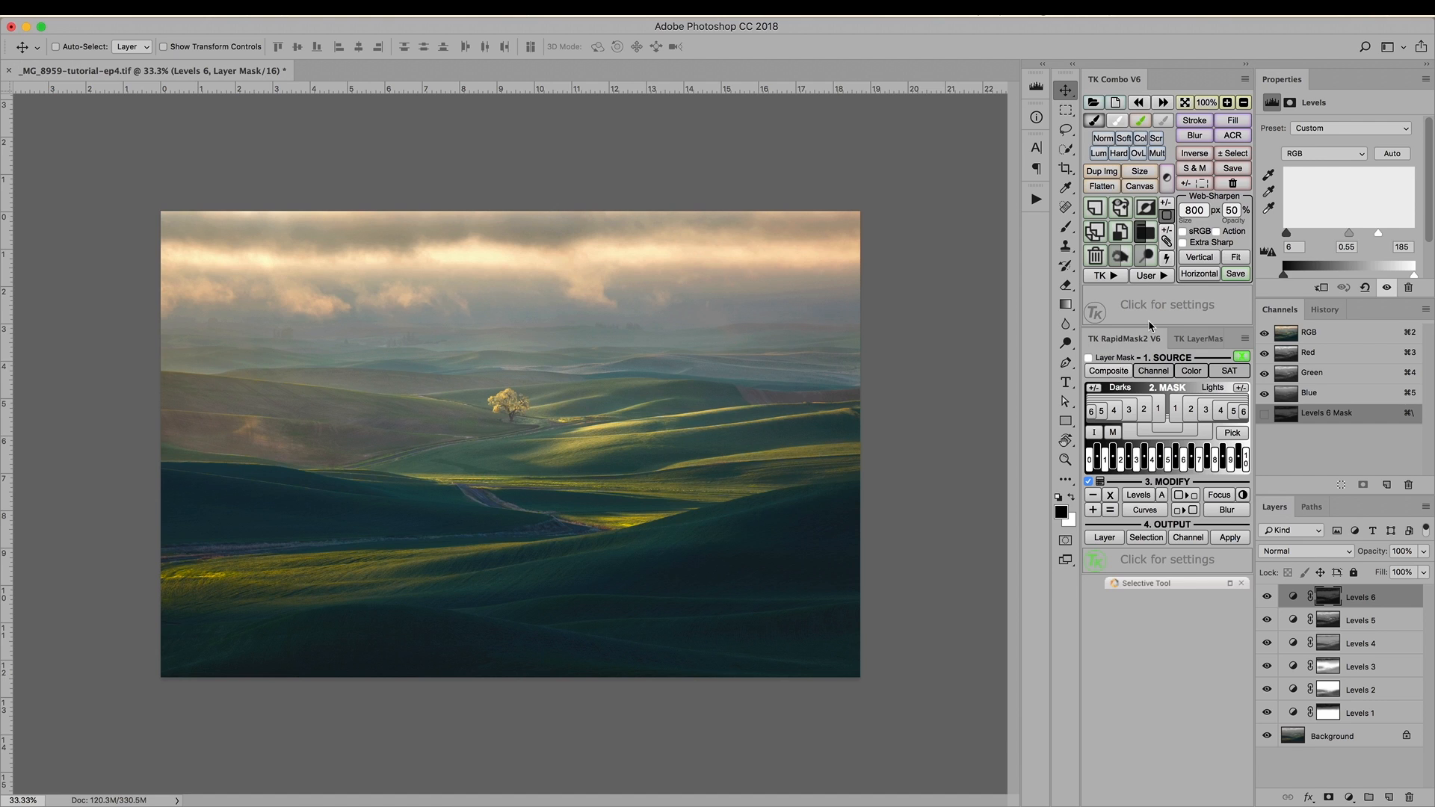
{"action": "left_click", "coordinate": [1169, 185]}
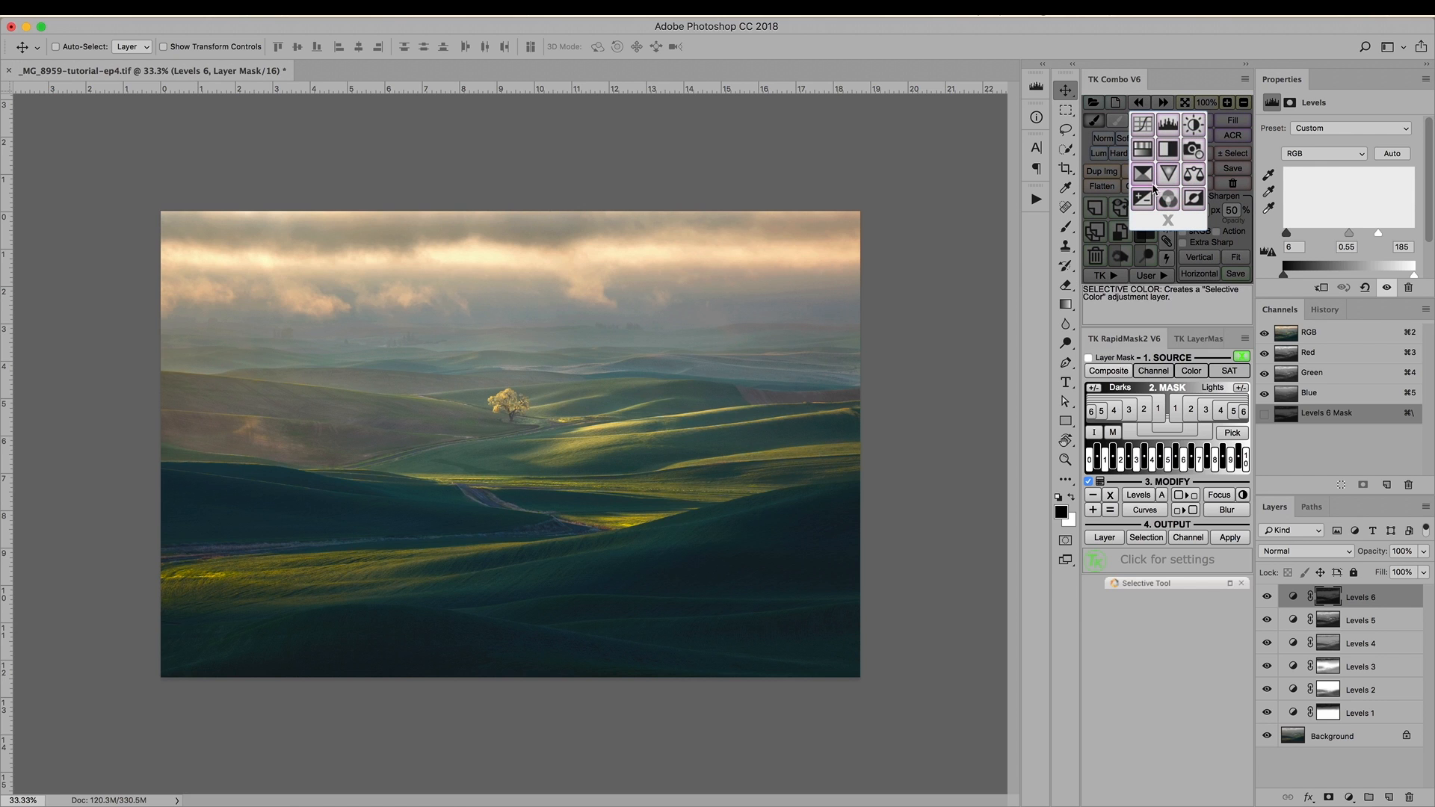
{"action": "left_click", "coordinate": [1168, 123]}
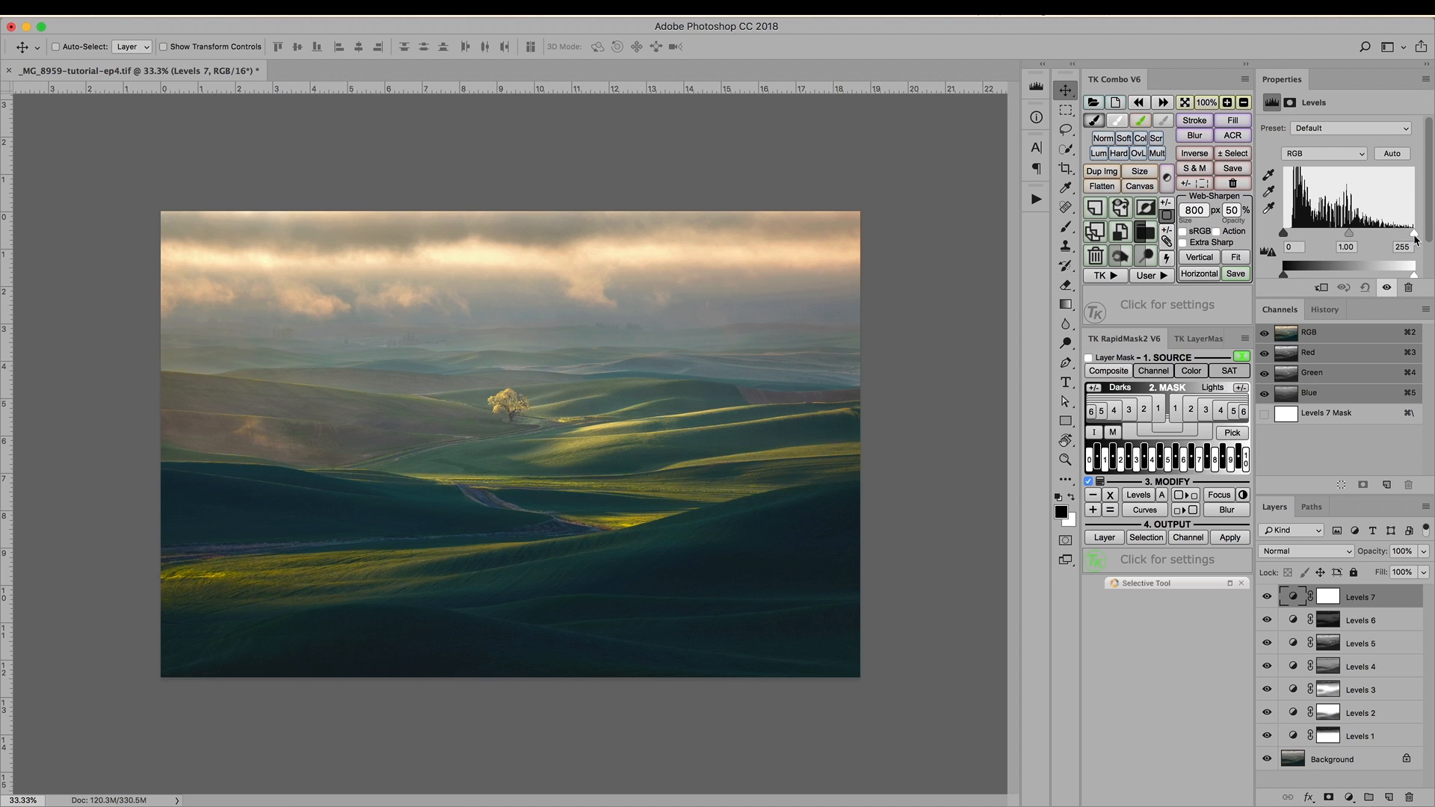
{"action": "left_click_drag", "start_coordinate": [1414, 236], "coordinate": [1391, 235]}
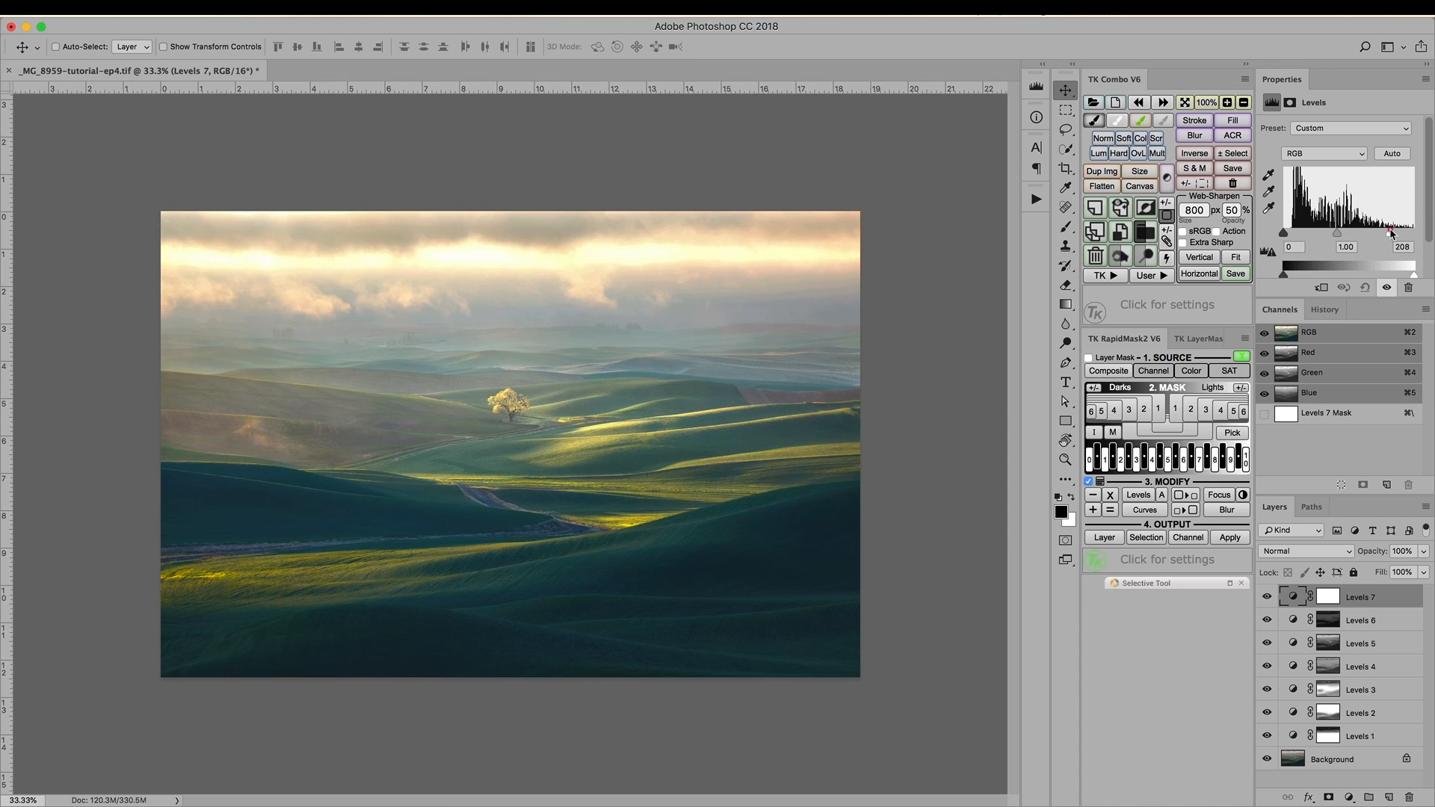
{"action": "left_click_drag", "start_coordinate": [1391, 234], "coordinate": [1392, 234]}
{"action": "left_click_drag", "start_coordinate": [1393, 234], "coordinate": [1396, 232]}
- Compare the image with the Levels 7 layer hidden and shown
{"action": "left_click", "coordinate": [1268, 597]}
{"action": "left_click", "coordinate": [1268, 597]}
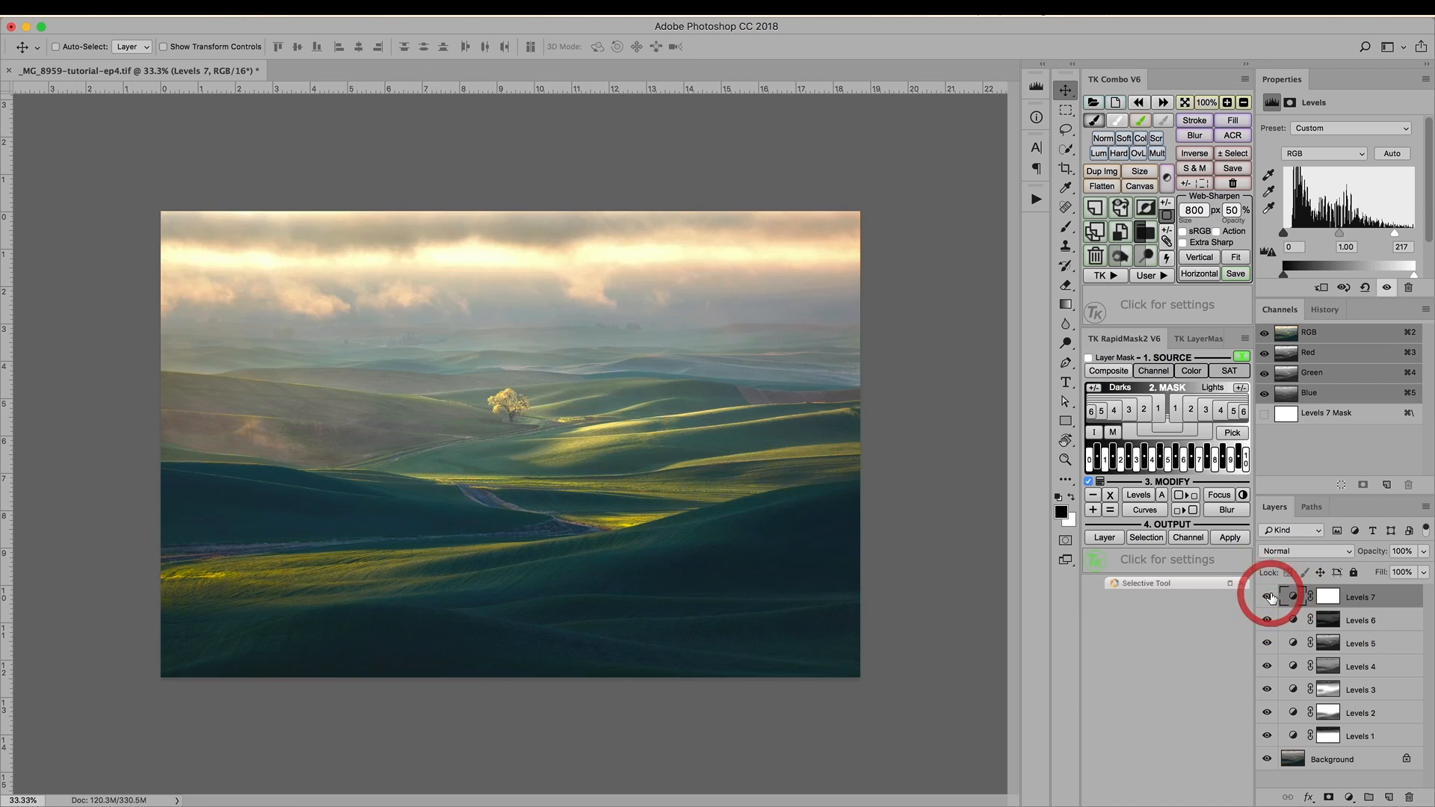
{"action": "left_click", "coordinate": [1268, 597]}
{"action": "left_click", "coordinate": [1269, 597]}
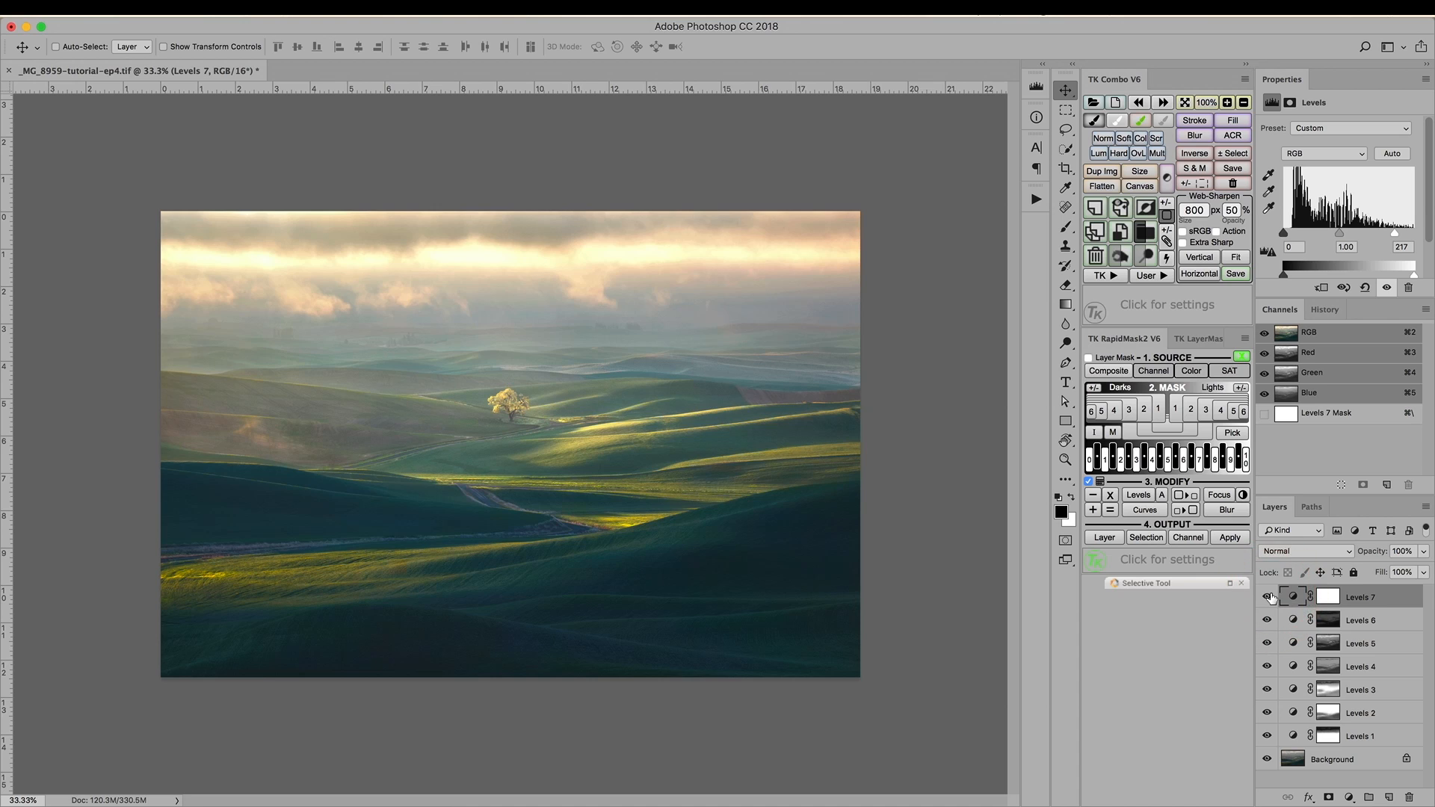
{"action": "left_click", "coordinate": [1268, 597]}
{"action": "left_click", "coordinate": [1268, 597]}
- Load a Lights-1 luminosity selection with its edges hidden and paint black at 50% opacity over the sky on the Levels 7 mask
{"action": "left_click", "coordinate": [1180, 411]}
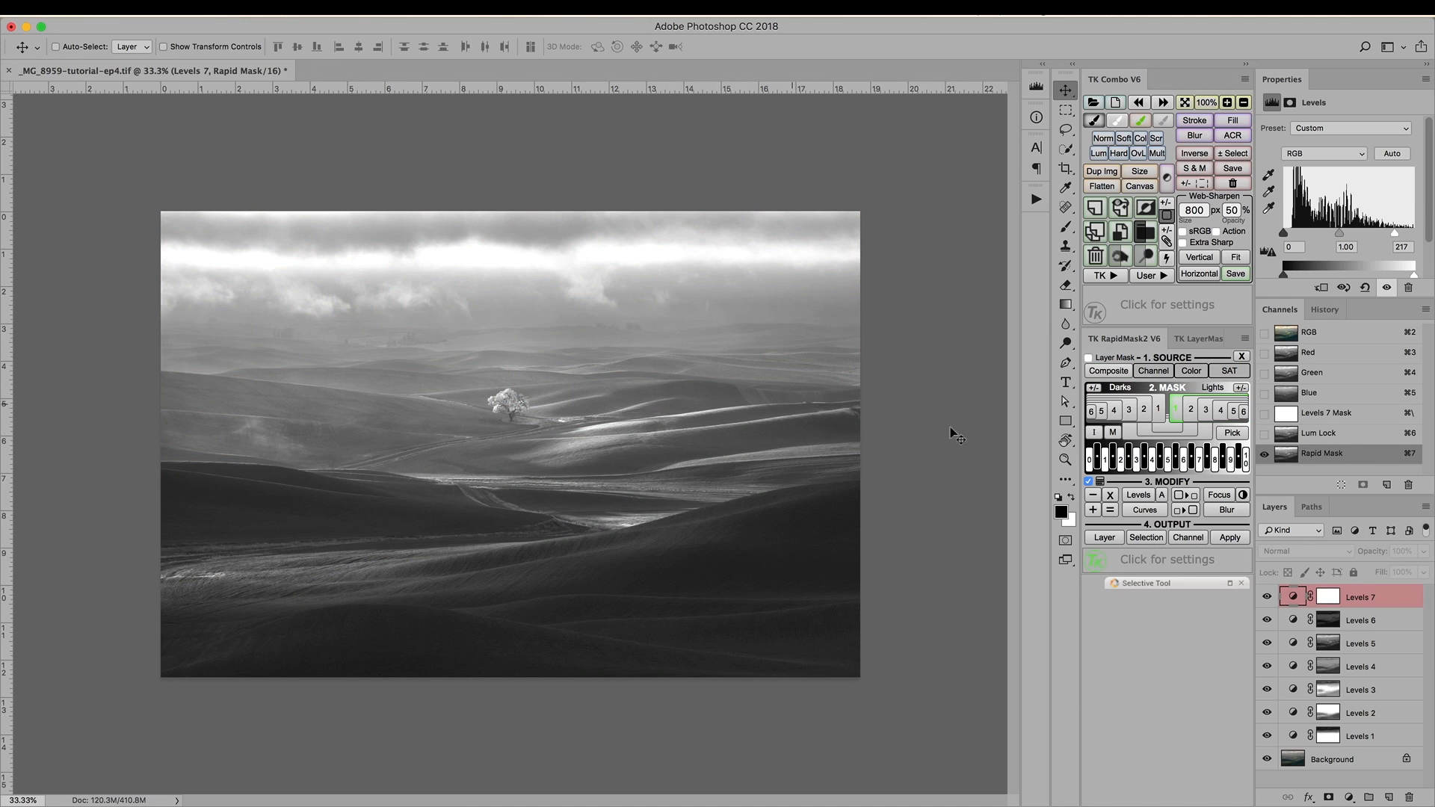
{"action": "left_click", "coordinate": [1151, 539]}
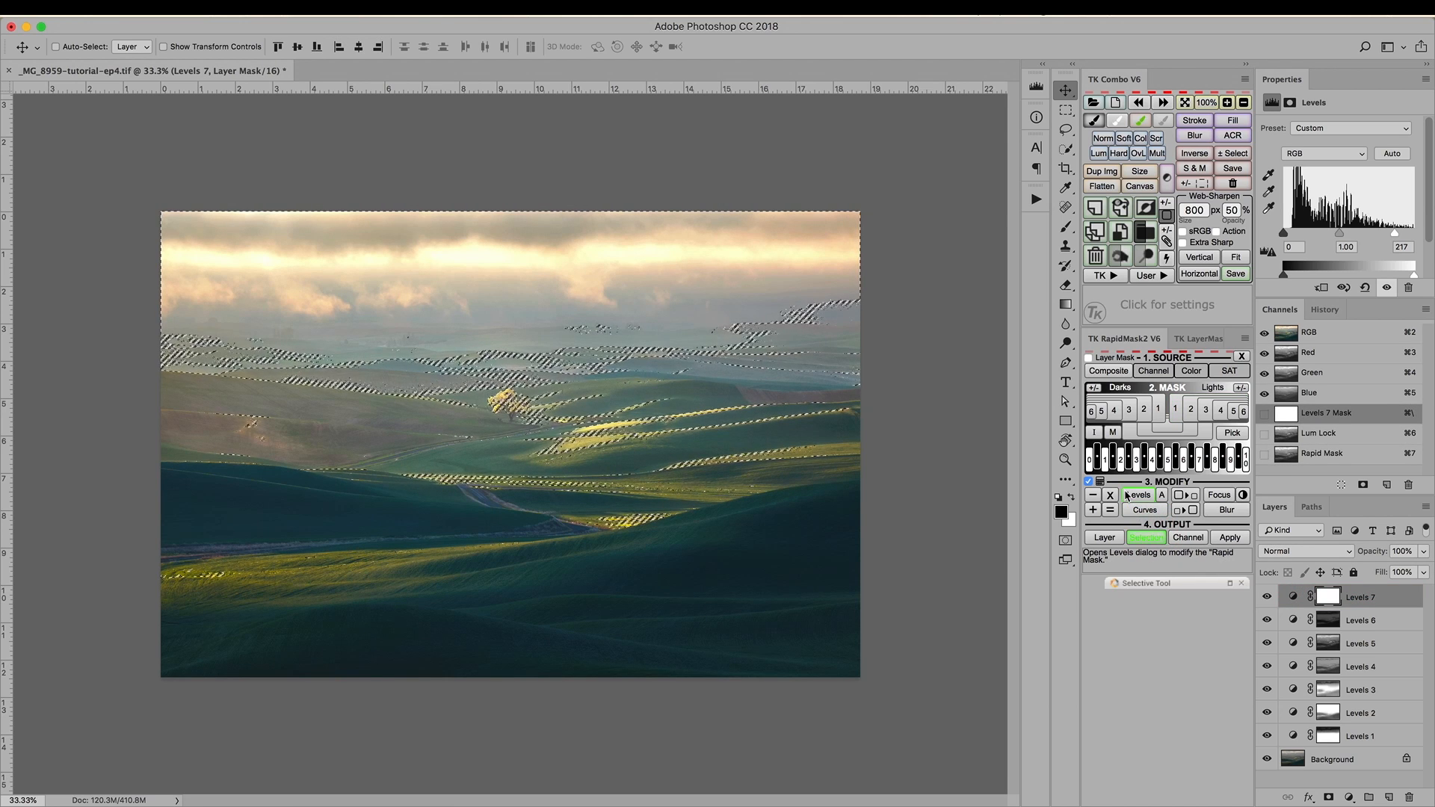
{"action": "key", "text": "super+h"}
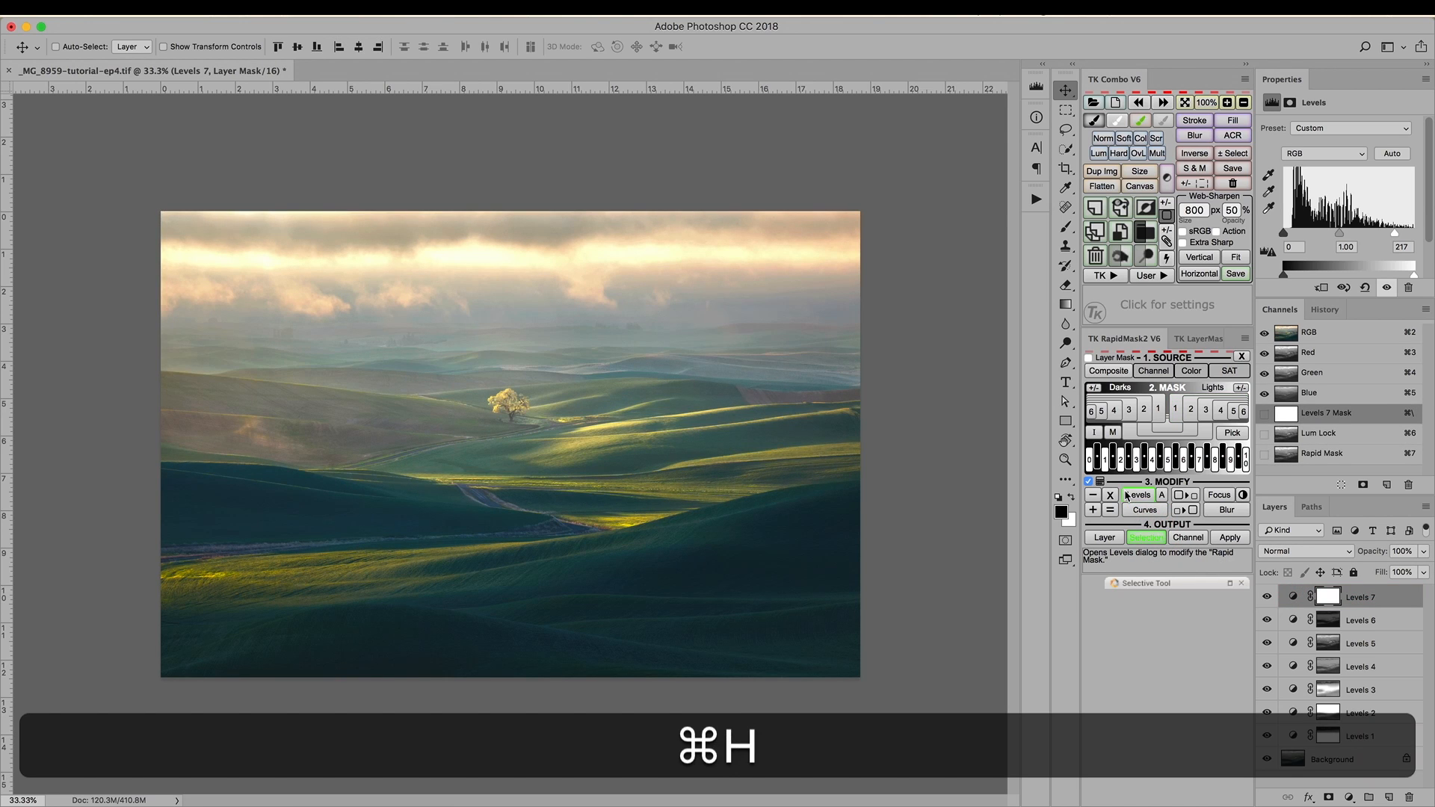
{"action": "key", "text": "b"}
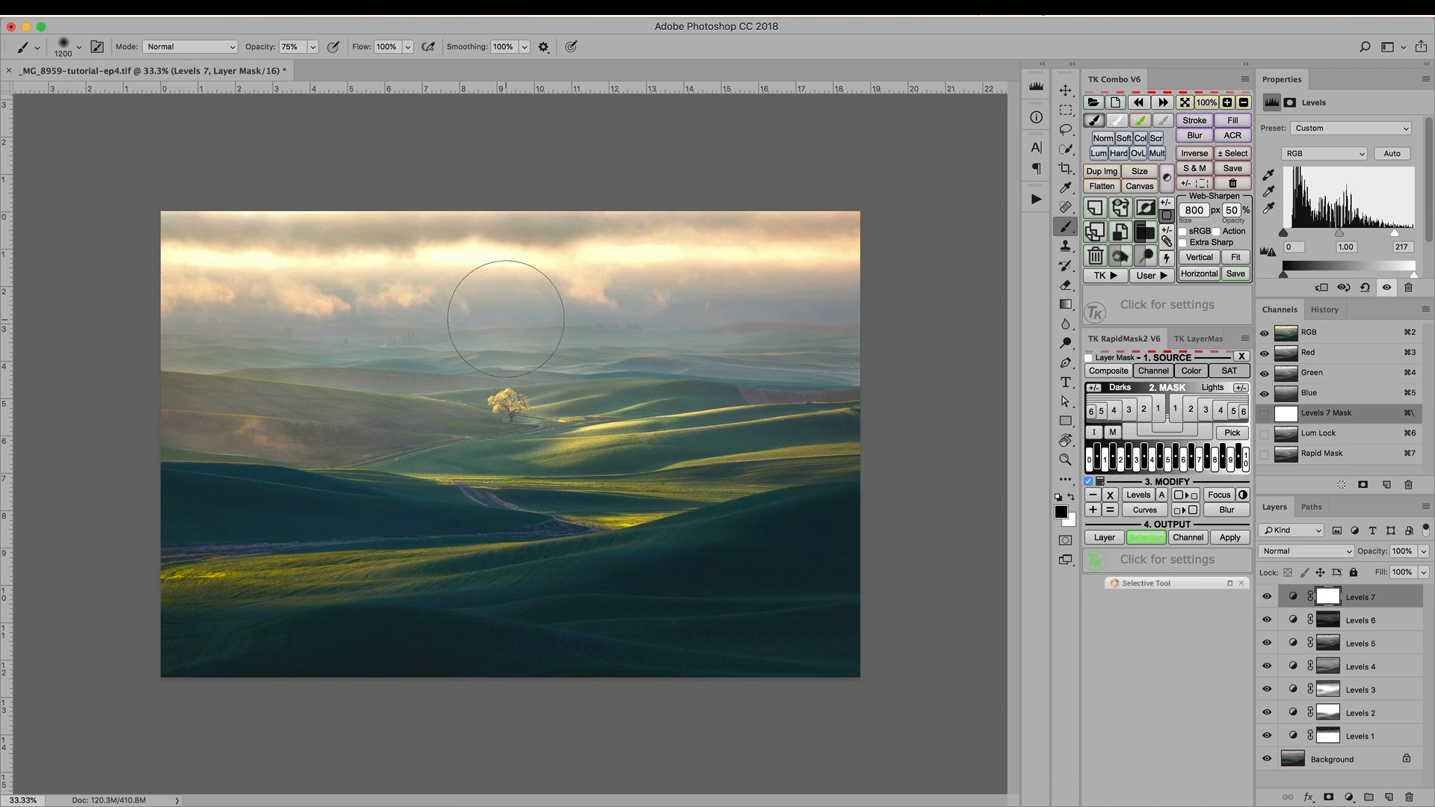
{"action": "key", "text": "5"}
{"action": "mouse_move", "coordinate": [415, 231]}
{"action": "left_mouse_down"}
{"action": "mouse_move", "coordinate": [153, 262]}
{"action": "mouse_move", "coordinate": [377, 297]}
{"action": "mouse_move", "coordinate": [621, 248]}
{"action": "mouse_move", "coordinate": [815, 234]}
{"action": "mouse_move", "coordinate": [843, 321]}
{"action": "mouse_move", "coordinate": [801, 332]}
{"action": "mouse_move", "coordinate": [620, 339]}
{"action": "mouse_move", "coordinate": [169, 311]}
{"action": "mouse_move", "coordinate": [203, 325]}
{"action": "mouse_move", "coordinate": [254, 314]}
{"action": "mouse_move", "coordinate": [271, 338]}
{"action": "mouse_move", "coordinate": [201, 304]}
{"action": "mouse_move", "coordinate": [292, 312]}
{"action": "mouse_move", "coordinate": [315, 280]}
{"action": "mouse_move", "coordinate": [778, 234]}
{"action": "mouse_move", "coordinate": [885, 304]}
{"action": "mouse_move", "coordinate": [896, 329]}
{"action": "mouse_move", "coordinate": [568, 272]}
{"action": "mouse_move", "coordinate": [349, 279]}
{"action": "mouse_move", "coordinate": [183, 353]}
{"action": "mouse_move", "coordinate": [218, 388]}
{"action": "mouse_move", "coordinate": [331, 349]}
{"action": "mouse_move", "coordinate": [397, 381]}
{"action": "mouse_move", "coordinate": [501, 334]}
{"action": "mouse_move", "coordinate": [542, 345]}
{"action": "mouse_move", "coordinate": [645, 326]}
{"action": "mouse_move", "coordinate": [766, 326]}
{"action": "mouse_move", "coordinate": [941, 358]}
{"action": "left_mouse_up"}
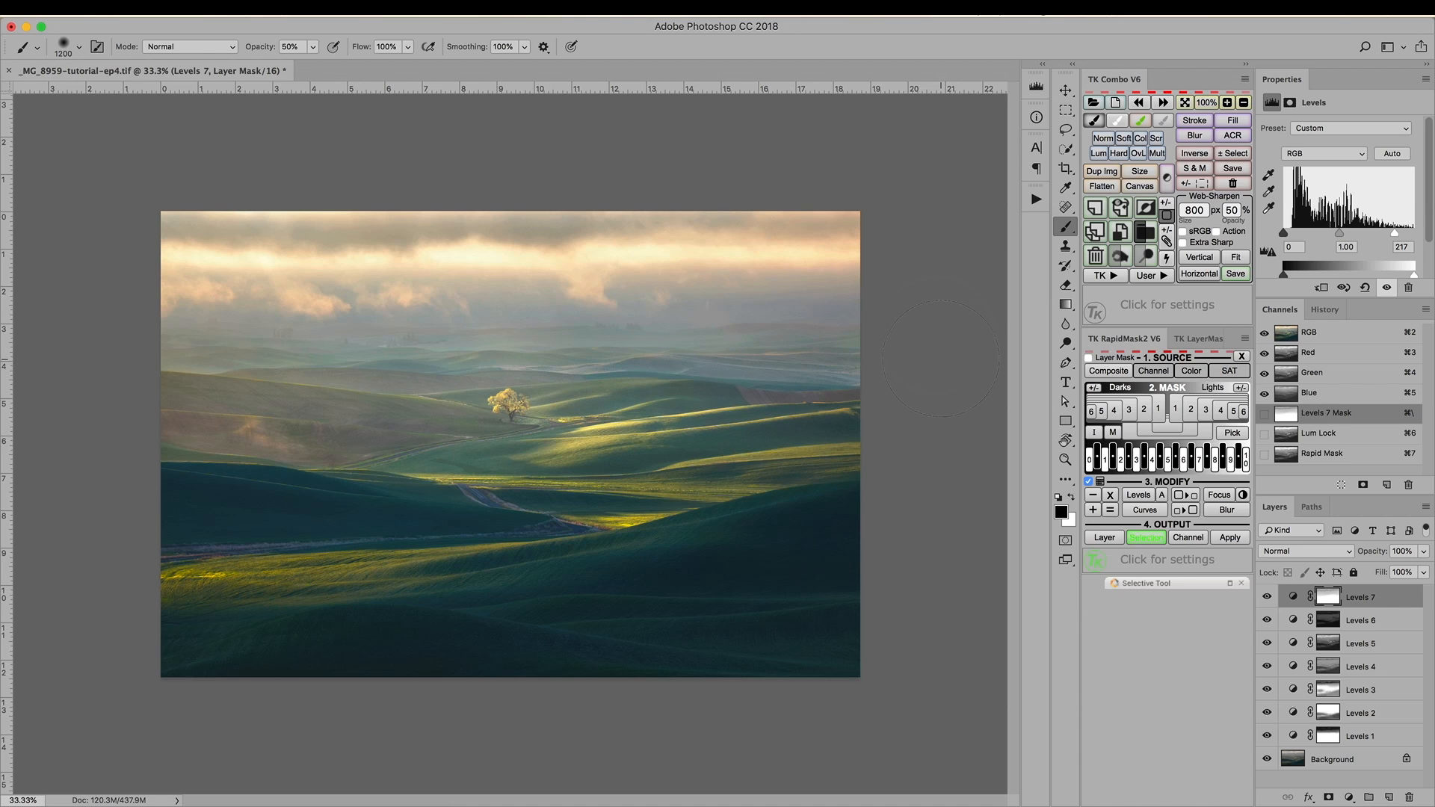
- Paint black over the lone tree on the Levels 7 mask with a 125 px brush at 30% opacity
{"action": "key", "text": "bracketleft"}
{"action": "key", "text": "bracketleft"}
{"action": "key", "text": "bracketleft"}
{"action": "key", "text": "bracketleft"}
{"action": "key", "text": "bracketleft"}
{"action": "key", "text": "bracketleft"}
{"action": "key", "text": "bracketleft"}
{"action": "key", "text": "super+equal"}
{"action": "key", "text": "super+equal"}
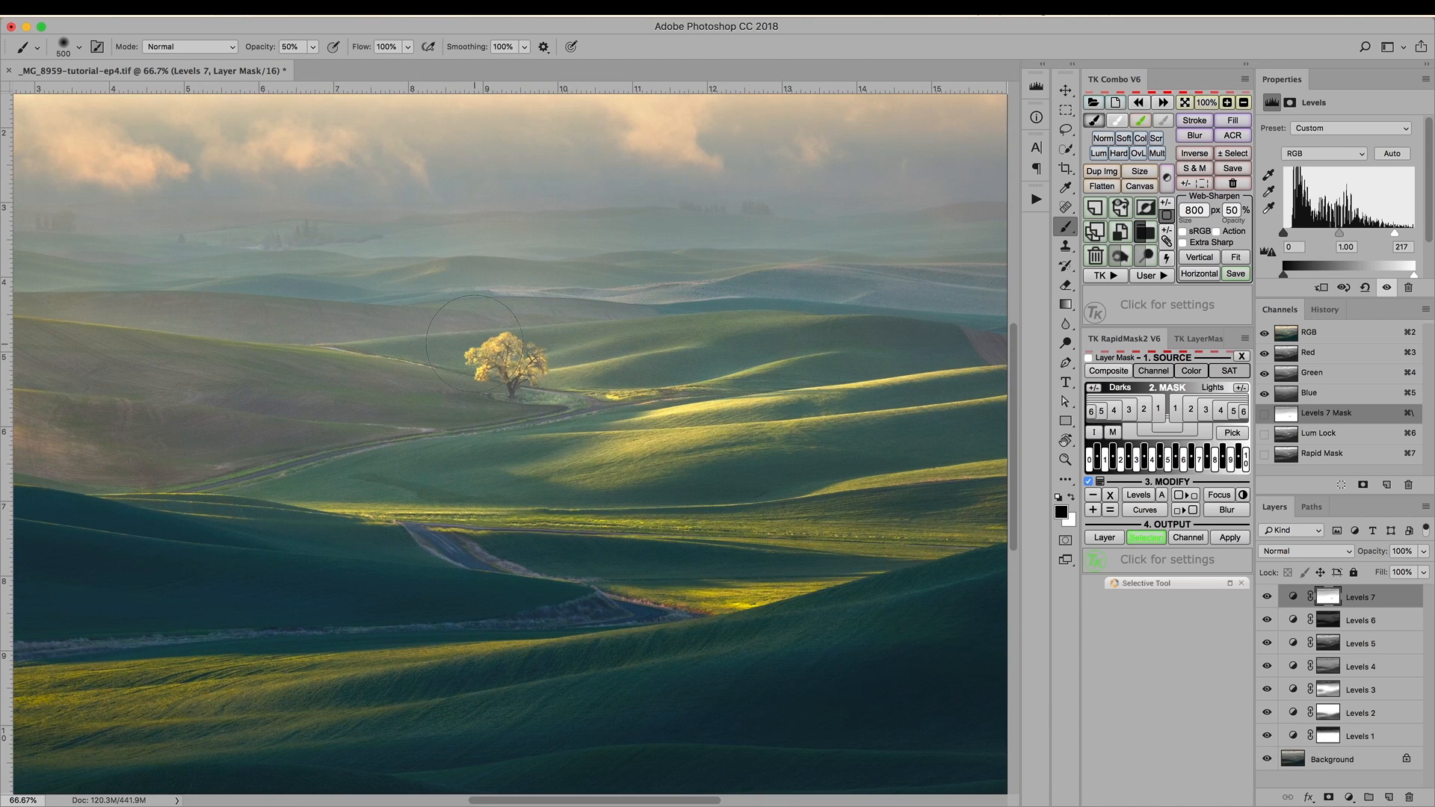
{"action": "key", "text": "bracketleft"}
{"action": "key", "text": "bracketleft"}
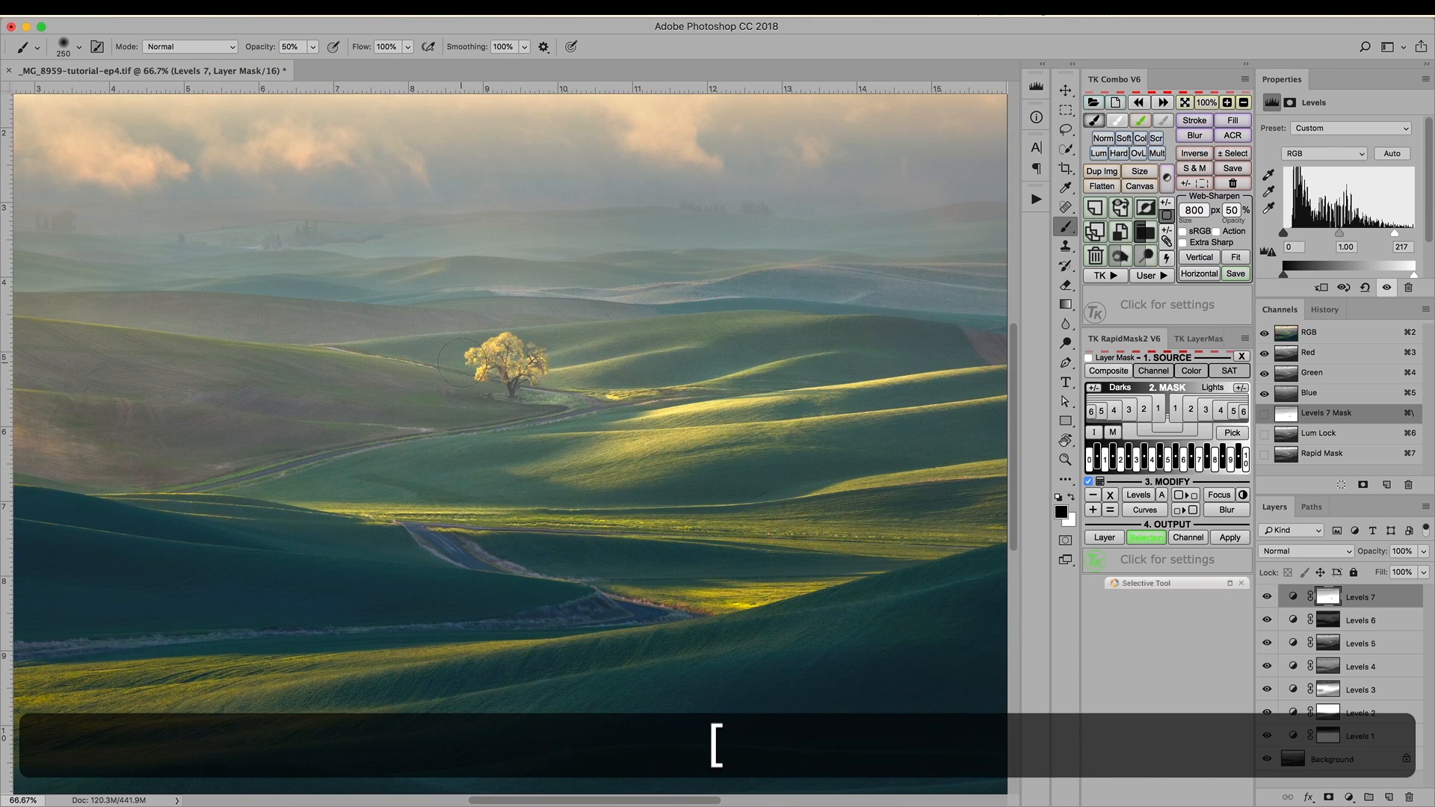
{"action": "key", "text": "bracketleft"}
{"action": "key", "text": "bracketleft"}
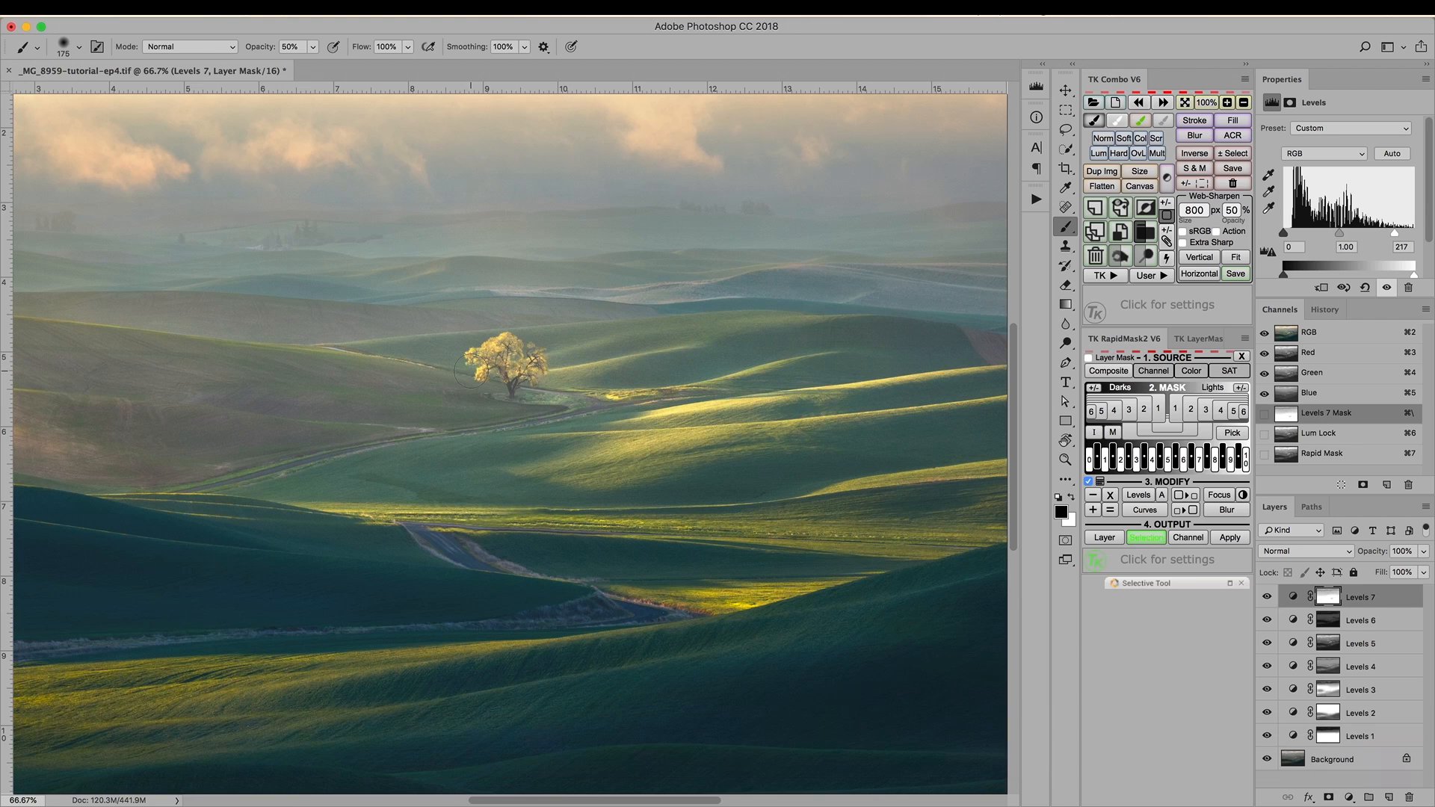
{"action": "key", "text": "bracketleft"}
{"action": "key", "text": "3"}
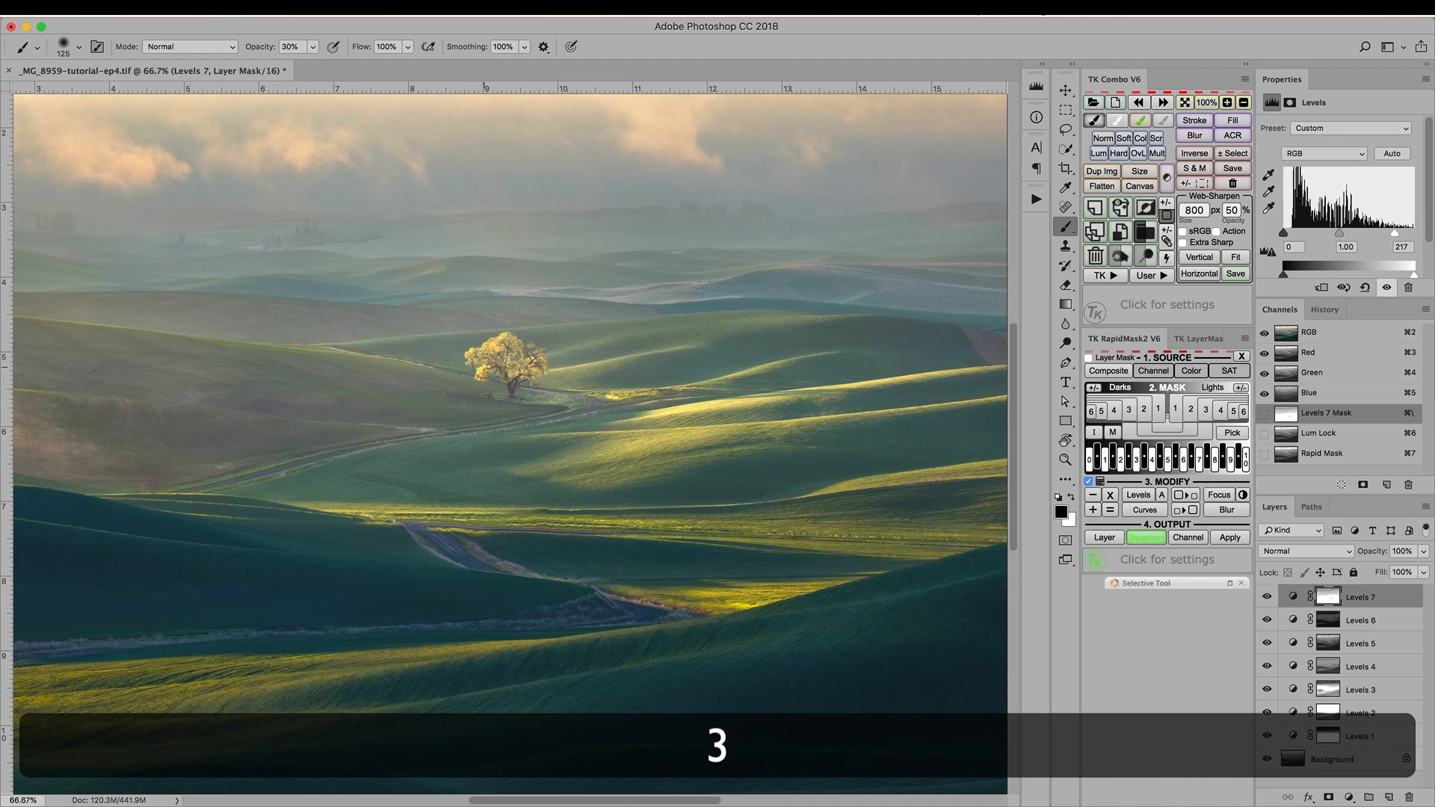
{"action": "mouse_move", "coordinate": [477, 358]}
{"action": "left_mouse_down"}
{"action": "mouse_move", "coordinate": [502, 344]}
{"action": "mouse_move", "coordinate": [481, 376]}
{"action": "mouse_move", "coordinate": [497, 345]}
{"action": "mouse_move", "coordinate": [483, 361]}
{"action": "left_mouse_up"}
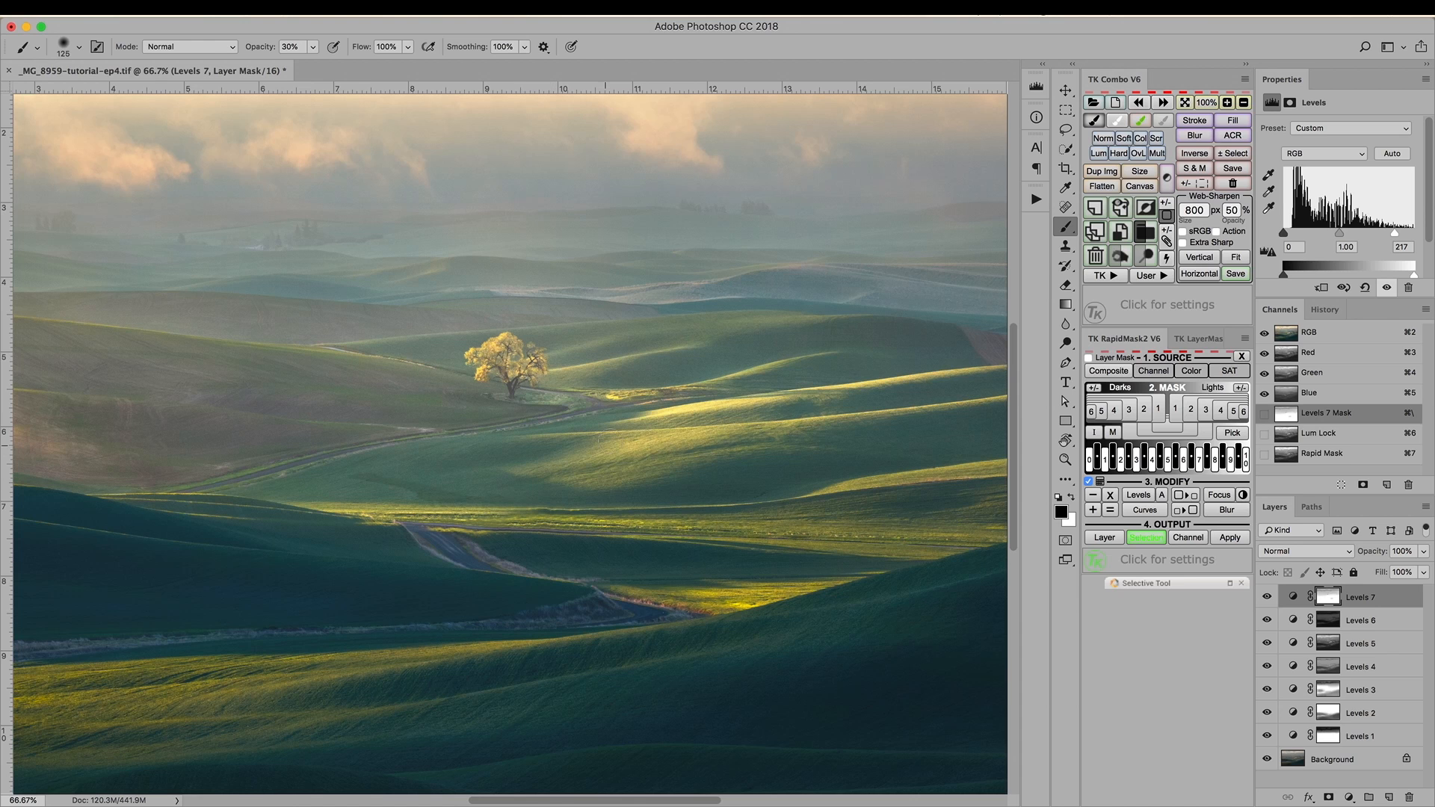
- Paint black over the bright cloud band on the Levels 7 mask with a 1300 px brush at 50% opacity
{"action": "key", "text": "super+minus"}
{"action": "key", "text": "super+minus"}
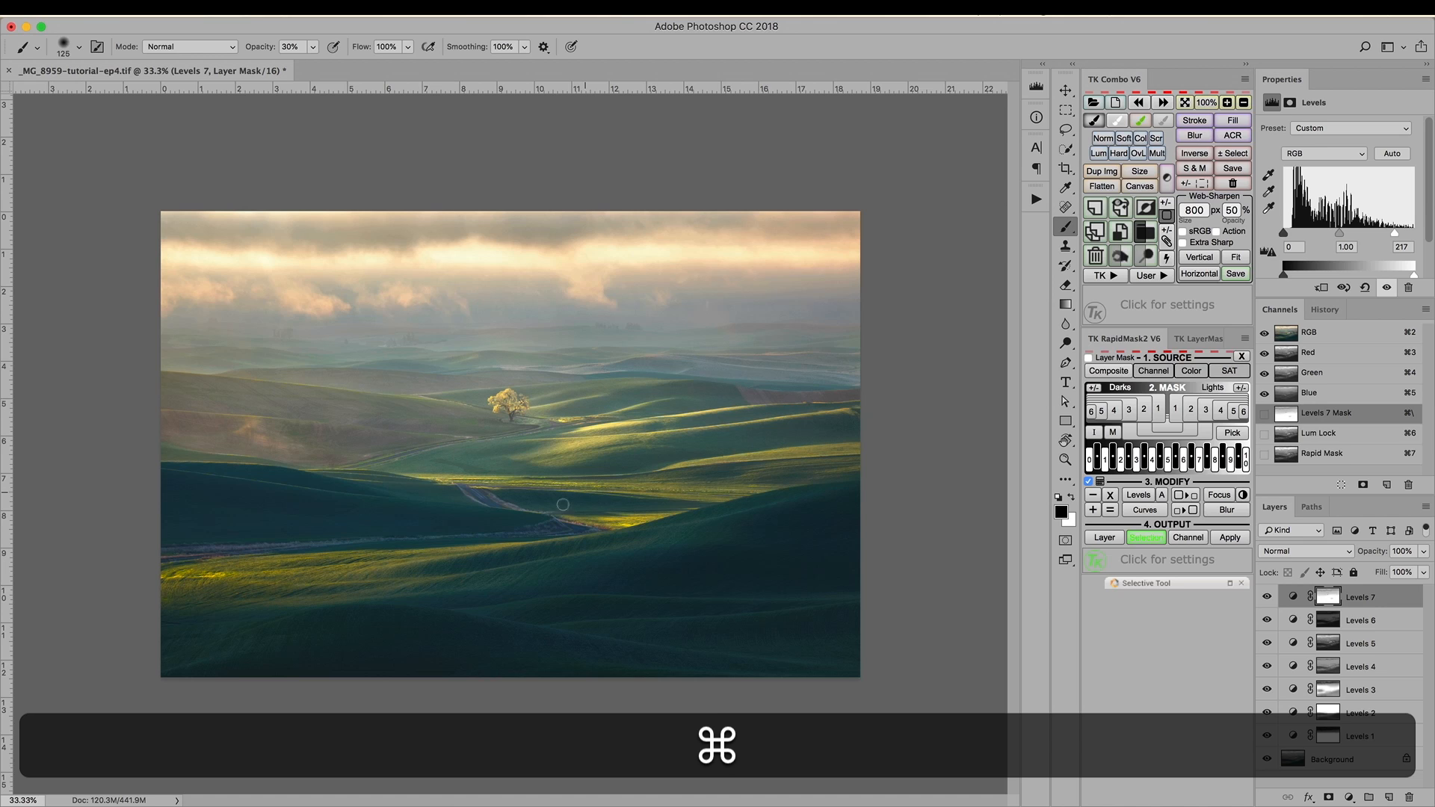
{"action": "key", "text": "bracketright"}
{"action": "key", "text": "bracketright"}
{"action": "key", "text": "bracketright"}
{"action": "key", "text": "bracketright"}
{"action": "key", "text": "bracketright"}
{"action": "key", "text": "bracketright"}
{"action": "key", "text": "bracketright"}
{"action": "key", "text": "bracketright"}
{"action": "key", "text": "bracketright"}
{"action": "key", "text": "bracketright"}
{"action": "key", "text": "bracketright"}
{"action": "key", "text": "bracketright"}
{"action": "key", "text": "bracketright"}
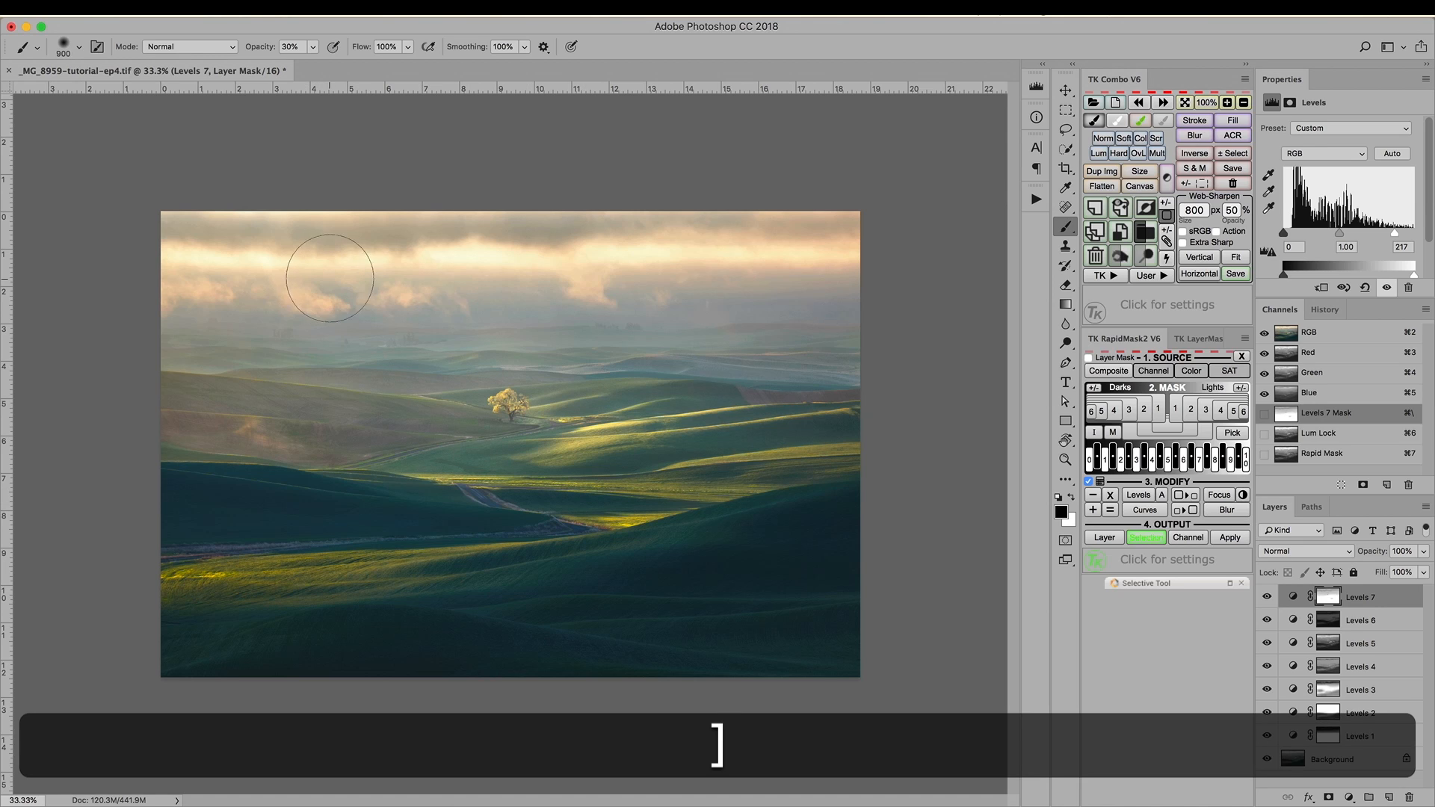
{"action": "key", "text": "5"}
{"action": "key", "text": "bracketright"}
{"action": "key", "text": "bracketright"}
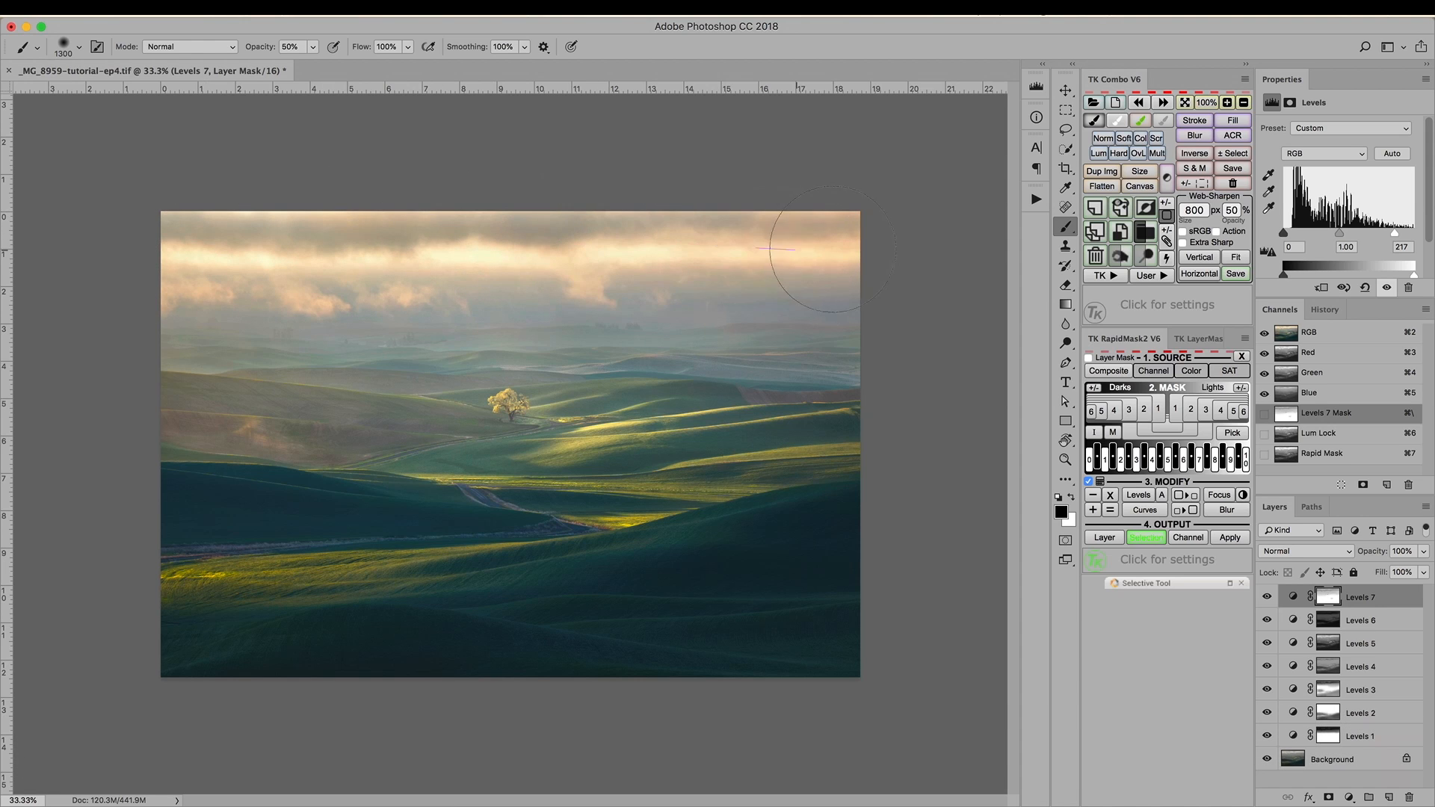
{"action": "mouse_move", "coordinate": [450, 308]}
{"action": "left_mouse_down"}
{"action": "mouse_move", "coordinate": [224, 290]}
{"action": "mouse_move", "coordinate": [502, 265]}
{"action": "mouse_move", "coordinate": [462, 291]}
{"action": "mouse_move", "coordinate": [743, 281]}
{"action": "mouse_move", "coordinate": [594, 315]}
{"action": "mouse_move", "coordinate": [196, 275]}
{"action": "mouse_move", "coordinate": [702, 256]}
{"action": "mouse_move", "coordinate": [894, 277]}
{"action": "mouse_move", "coordinate": [224, 266]}
{"action": "mouse_move", "coordinate": [756, 256]}
{"action": "mouse_move", "coordinate": [497, 257]}
{"action": "left_mouse_up"}
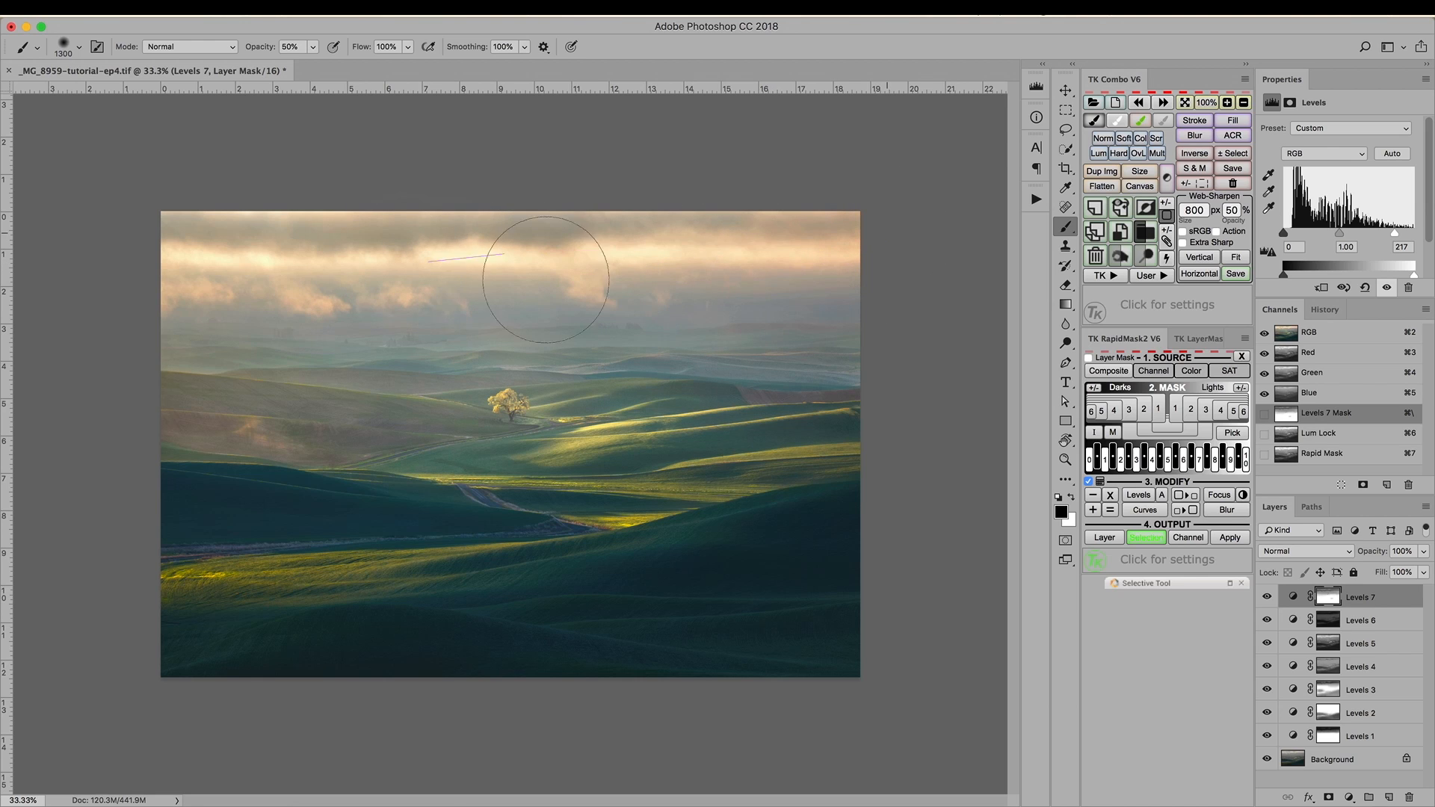
- Check the effect of the painted Levels 7 mask by switching the layer's visibility off and on
{"action": "left_click", "coordinate": [1266, 597]}
{"action": "left_click", "coordinate": [1266, 598]}
{"action": "left_click", "coordinate": [1266, 597]}
{"action": "left_click", "coordinate": [1266, 597]}
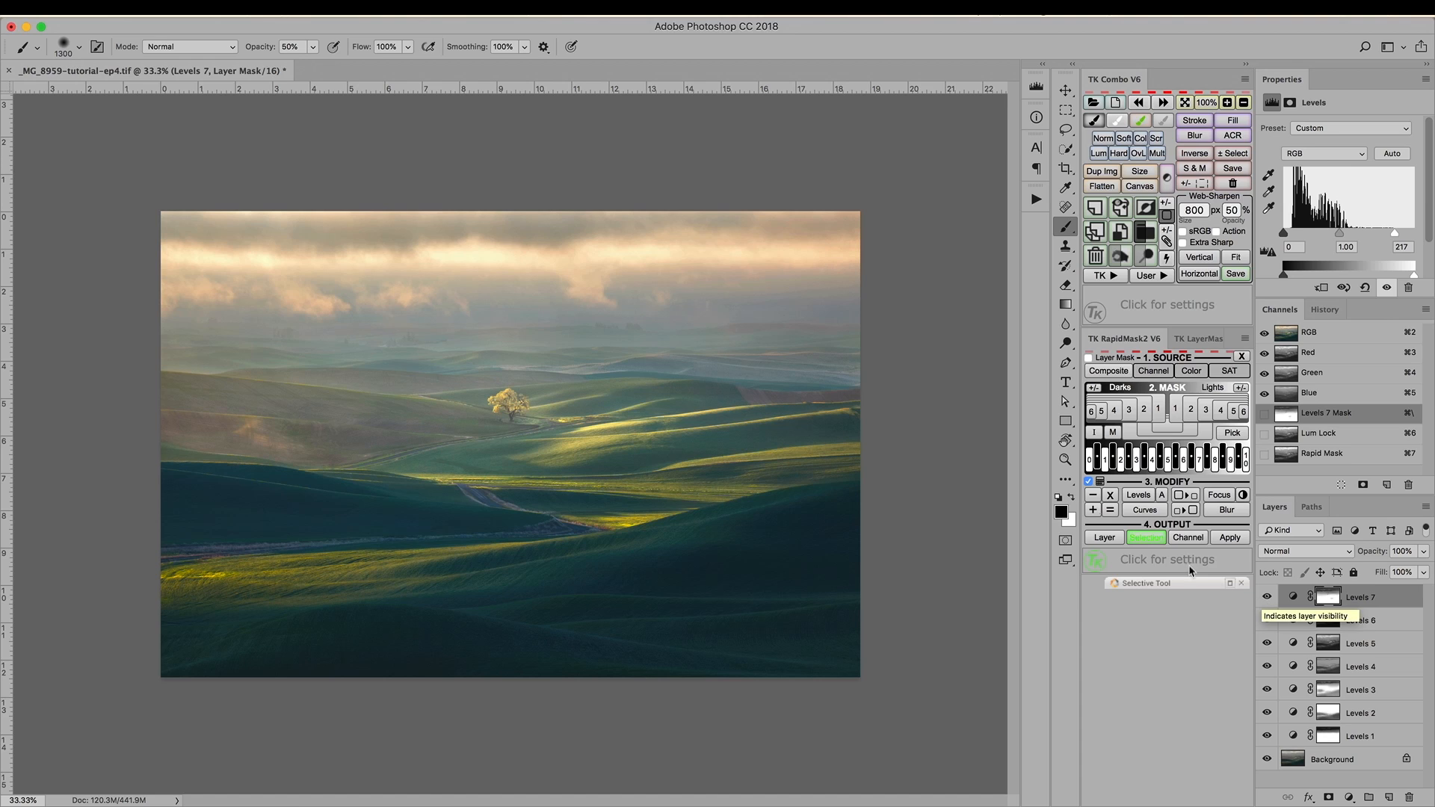
- Clear the luminosity selection and add a new Levels adjustment layer above Levels 7
{"action": "key", "text": "super+d"}
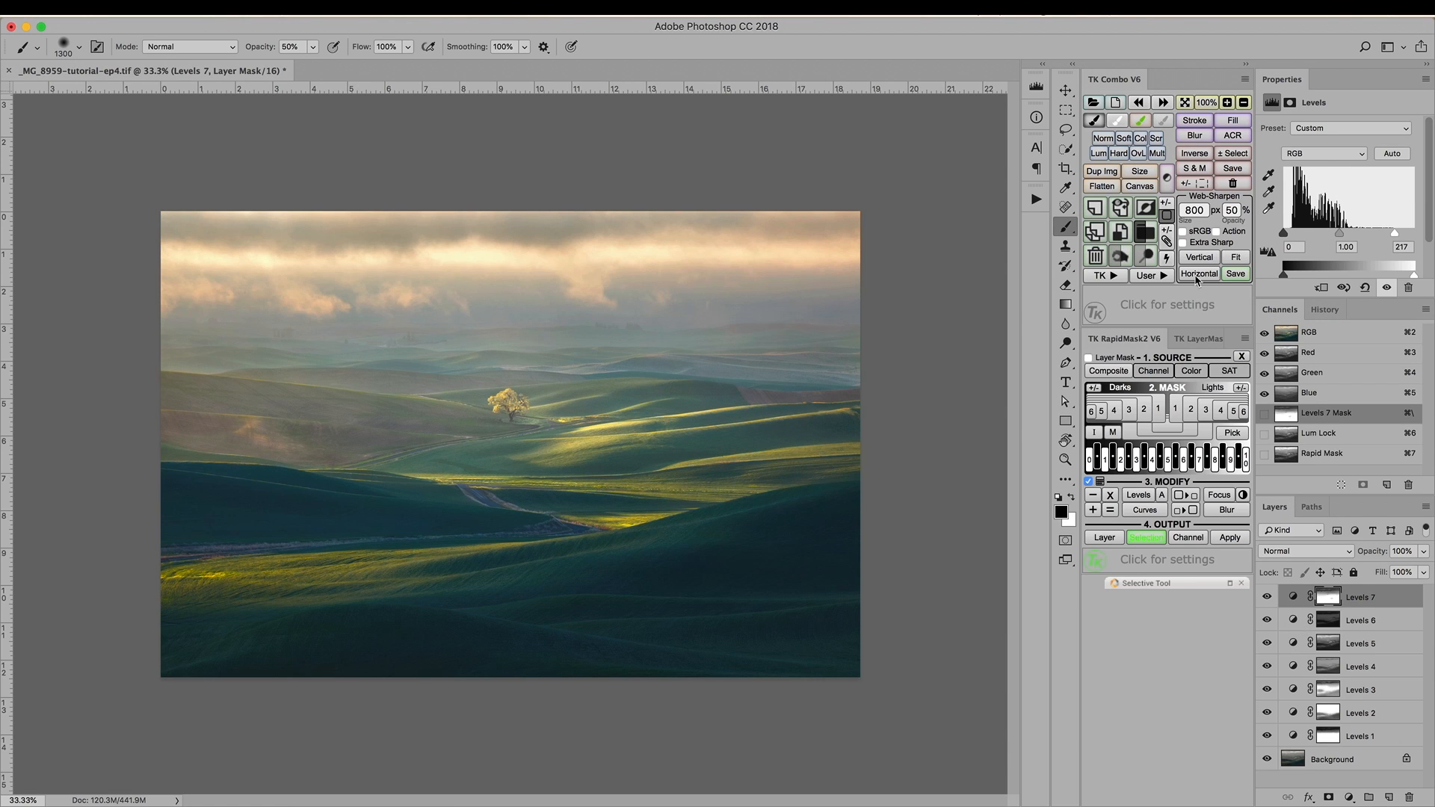
{"action": "left_click", "coordinate": [1168, 176]}
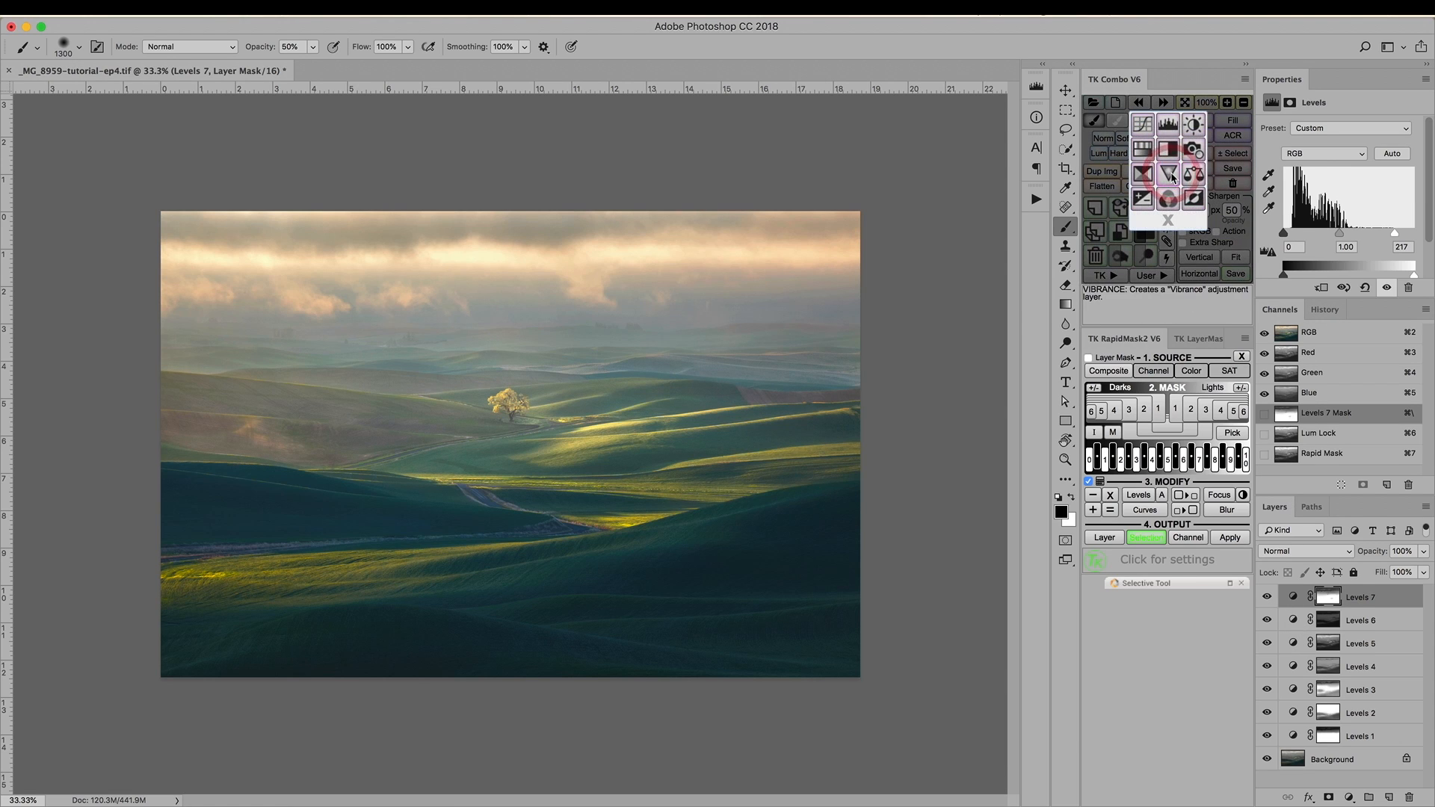
{"action": "left_click", "coordinate": [1166, 124]}
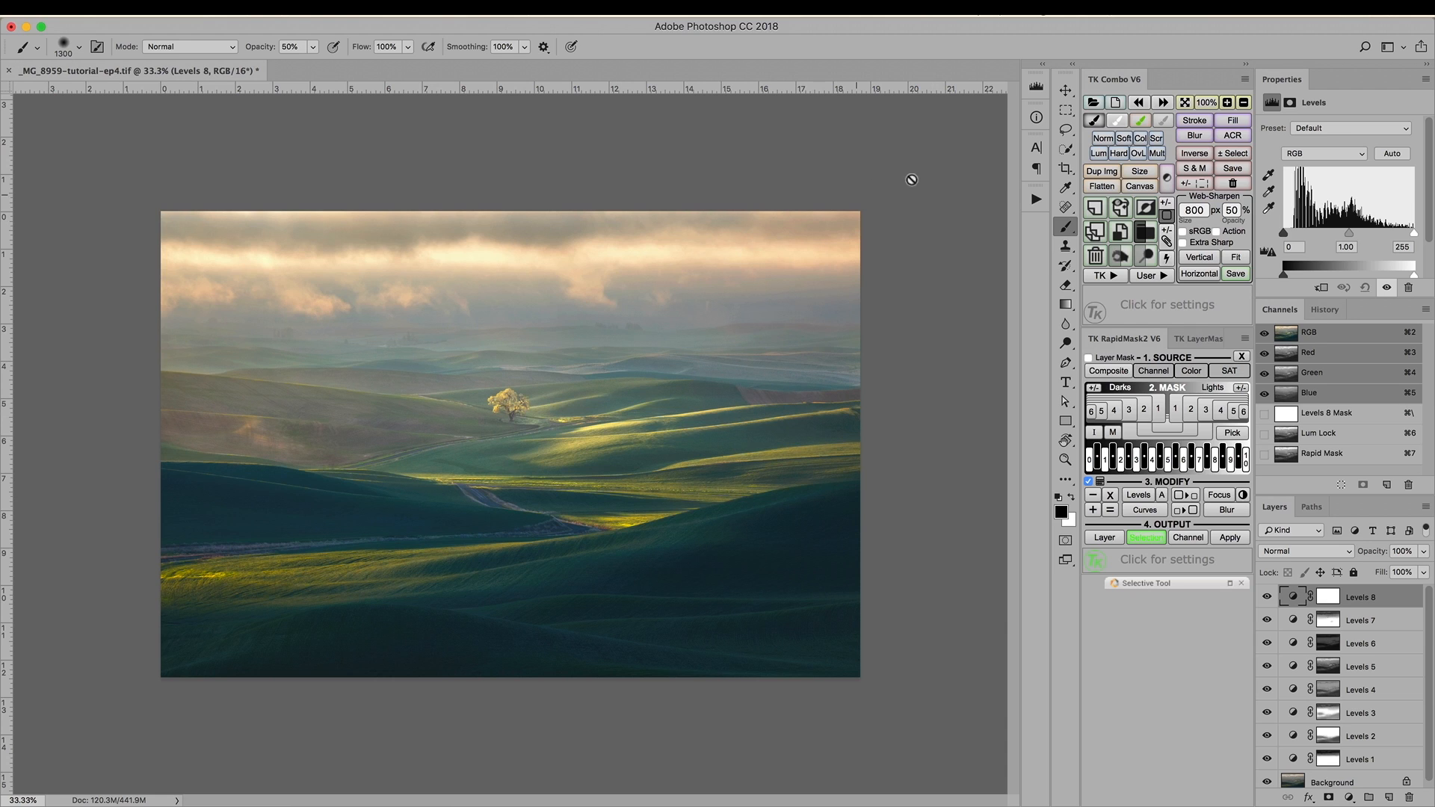
- Apply a Midtones-2 luminosity mask to the Levels 8 layer and display the mask on its own
{"action": "left_click", "coordinate": [1193, 337]}
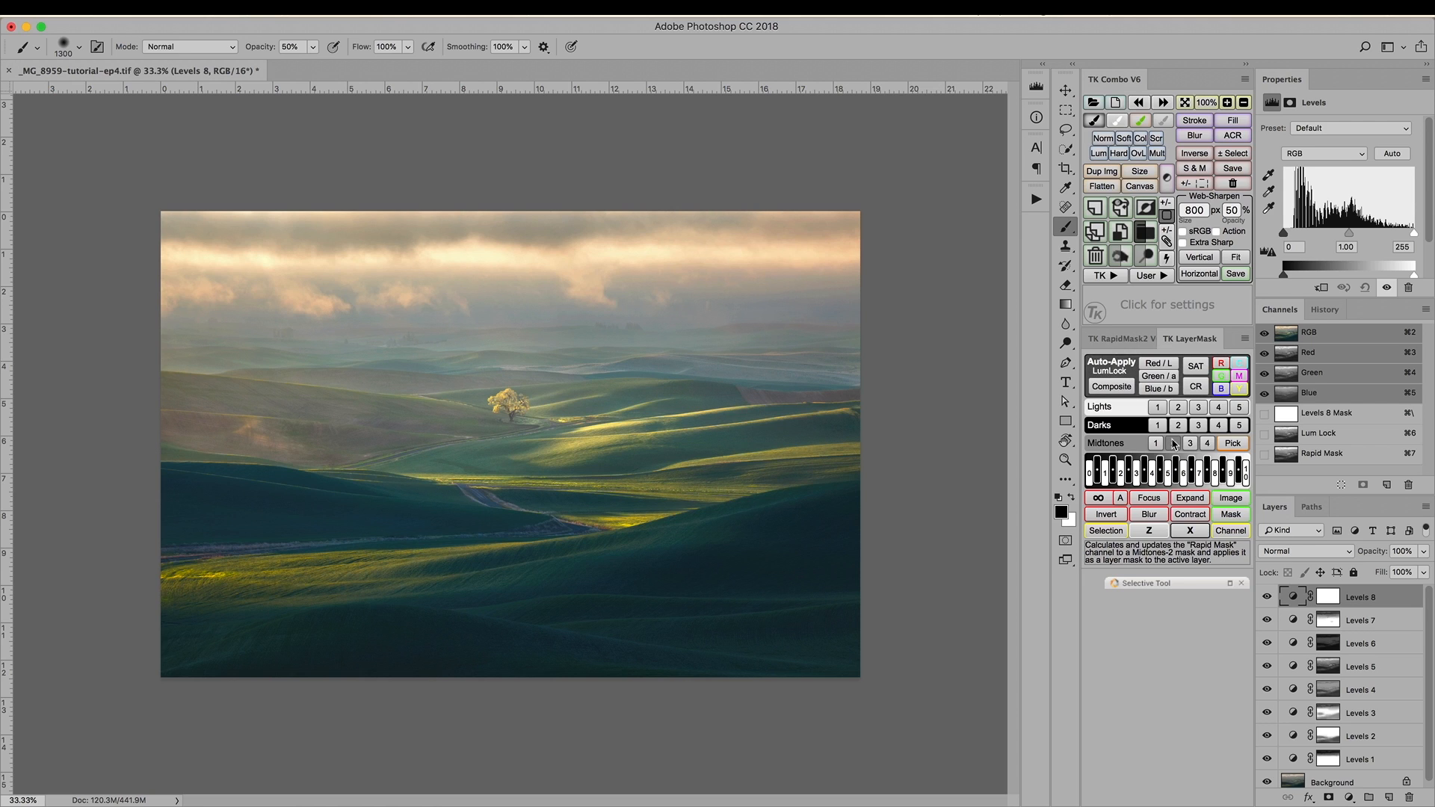
{"action": "left_click", "coordinate": [1176, 461]}
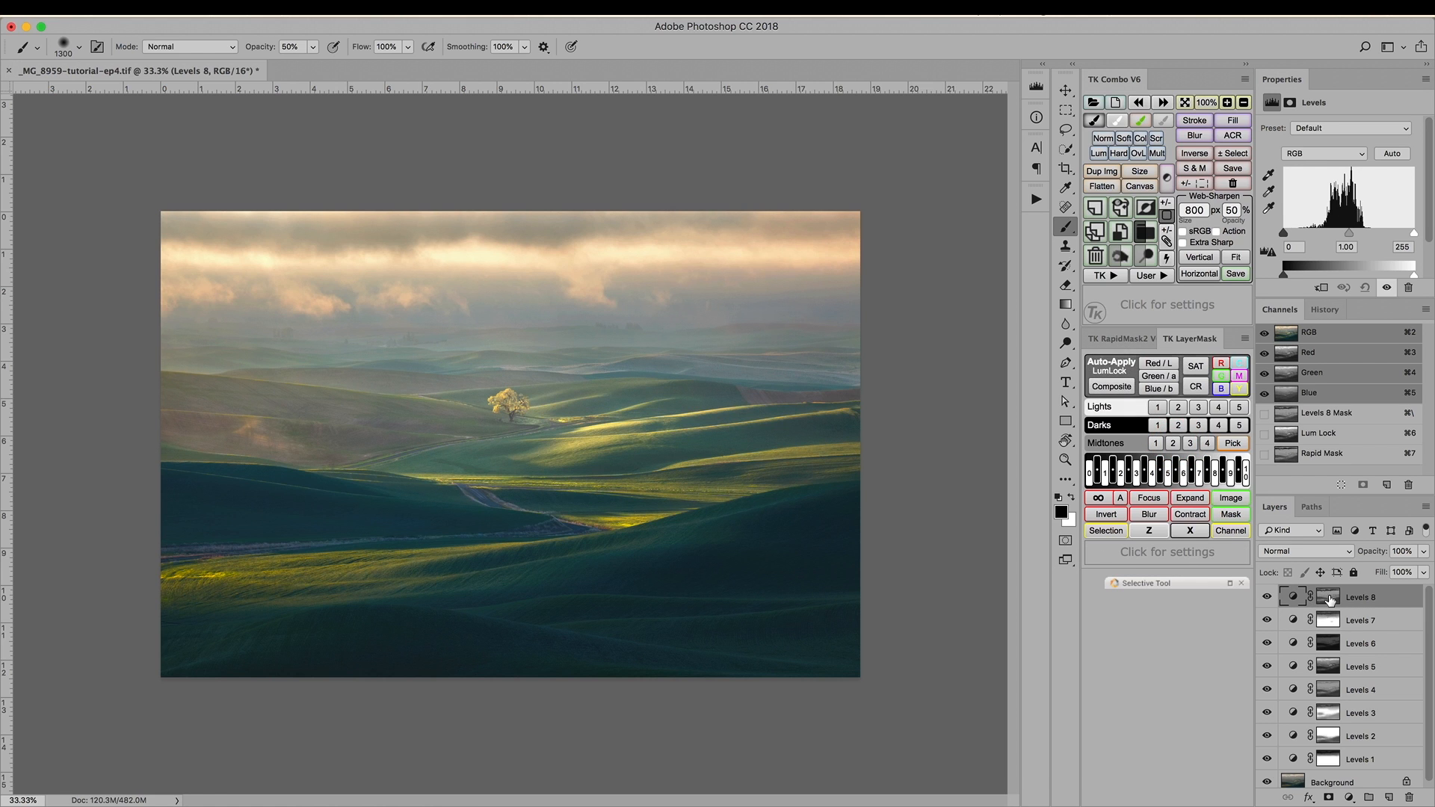
{"action": "left_click", "coordinate": [1329, 601], "text": "alt"}
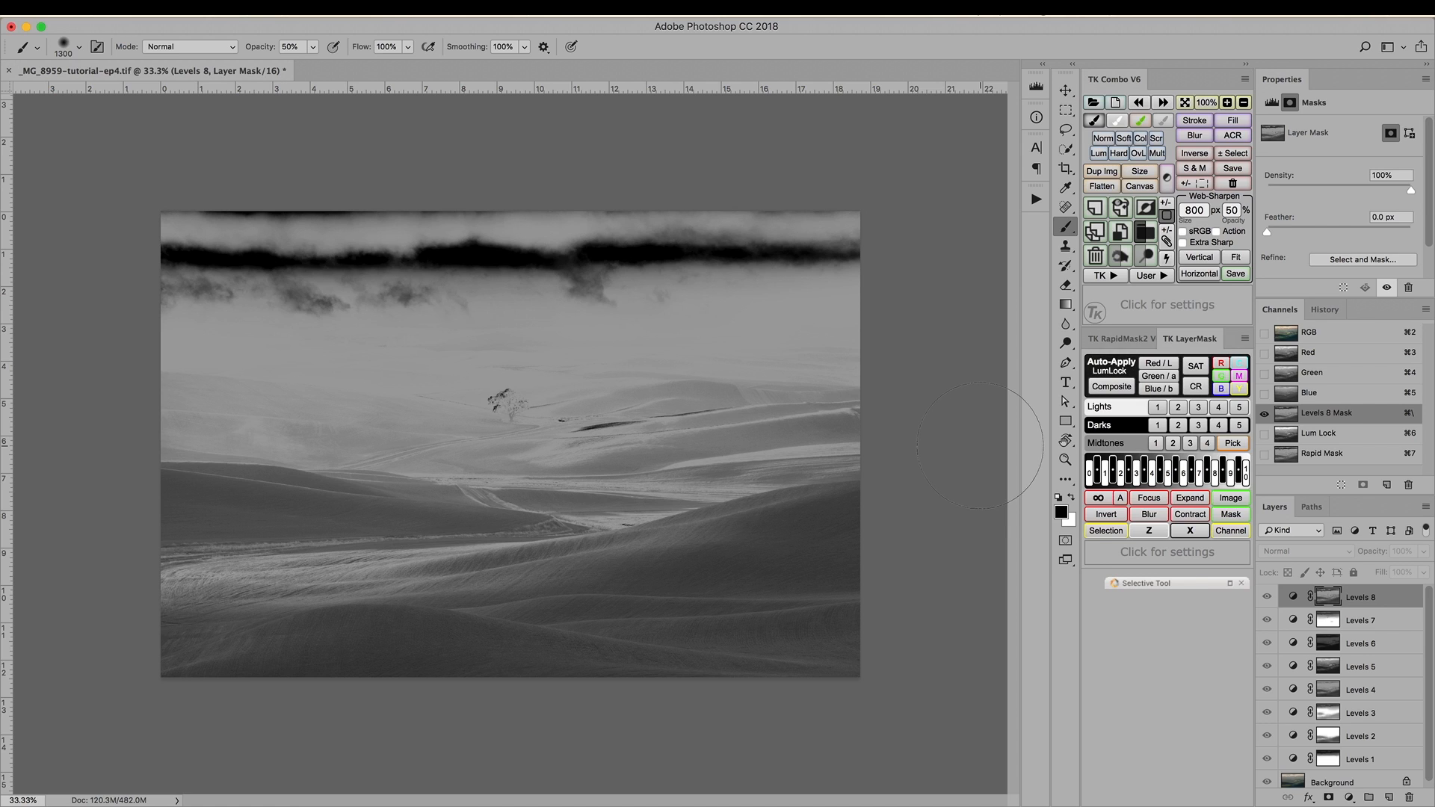
- Set the Levels 8 adjustment's white input to 226 and its midtone input to 0.83
{"action": "left_click", "coordinate": [1294, 595]}
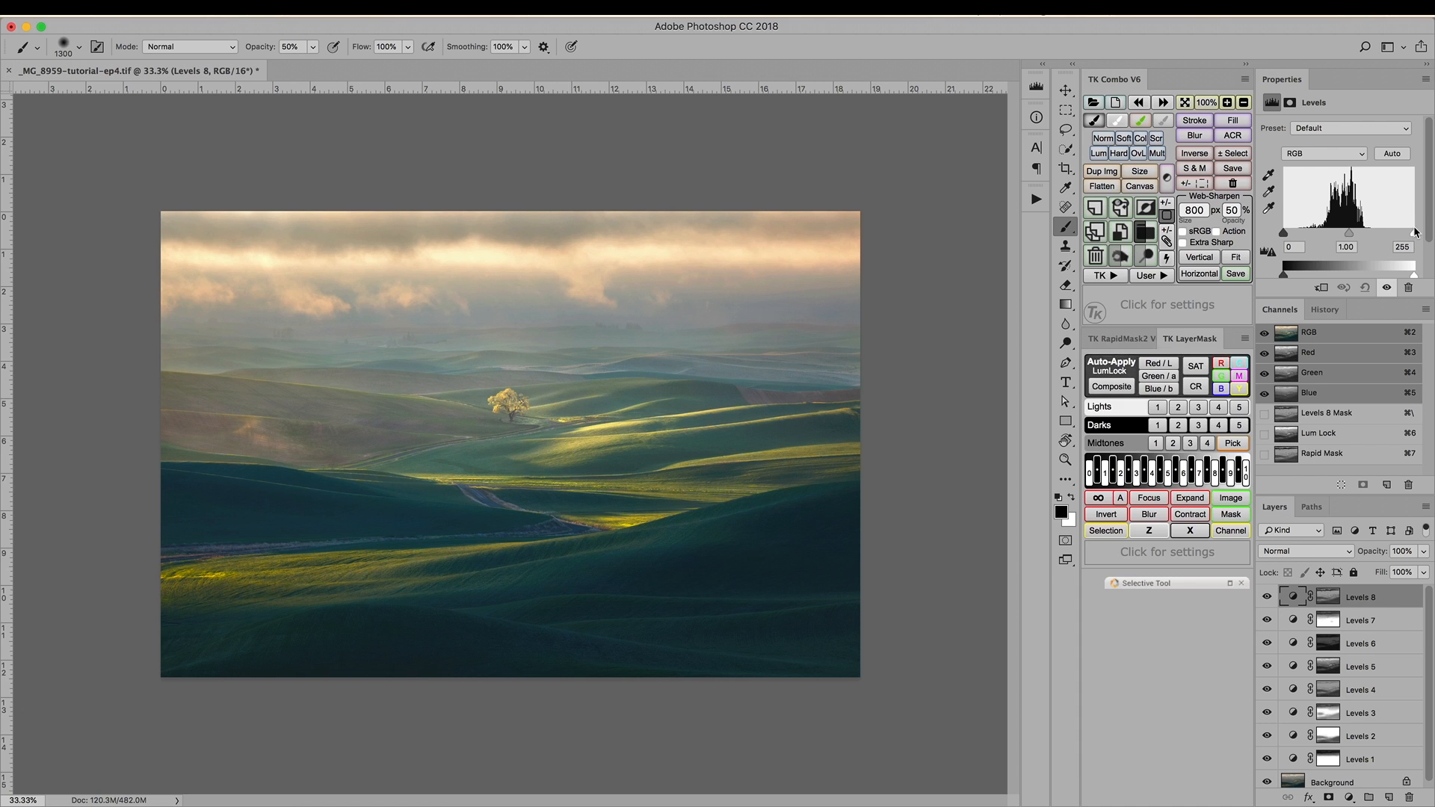
{"action": "left_click_drag", "start_coordinate": [1415, 232], "coordinate": [1399, 233]}
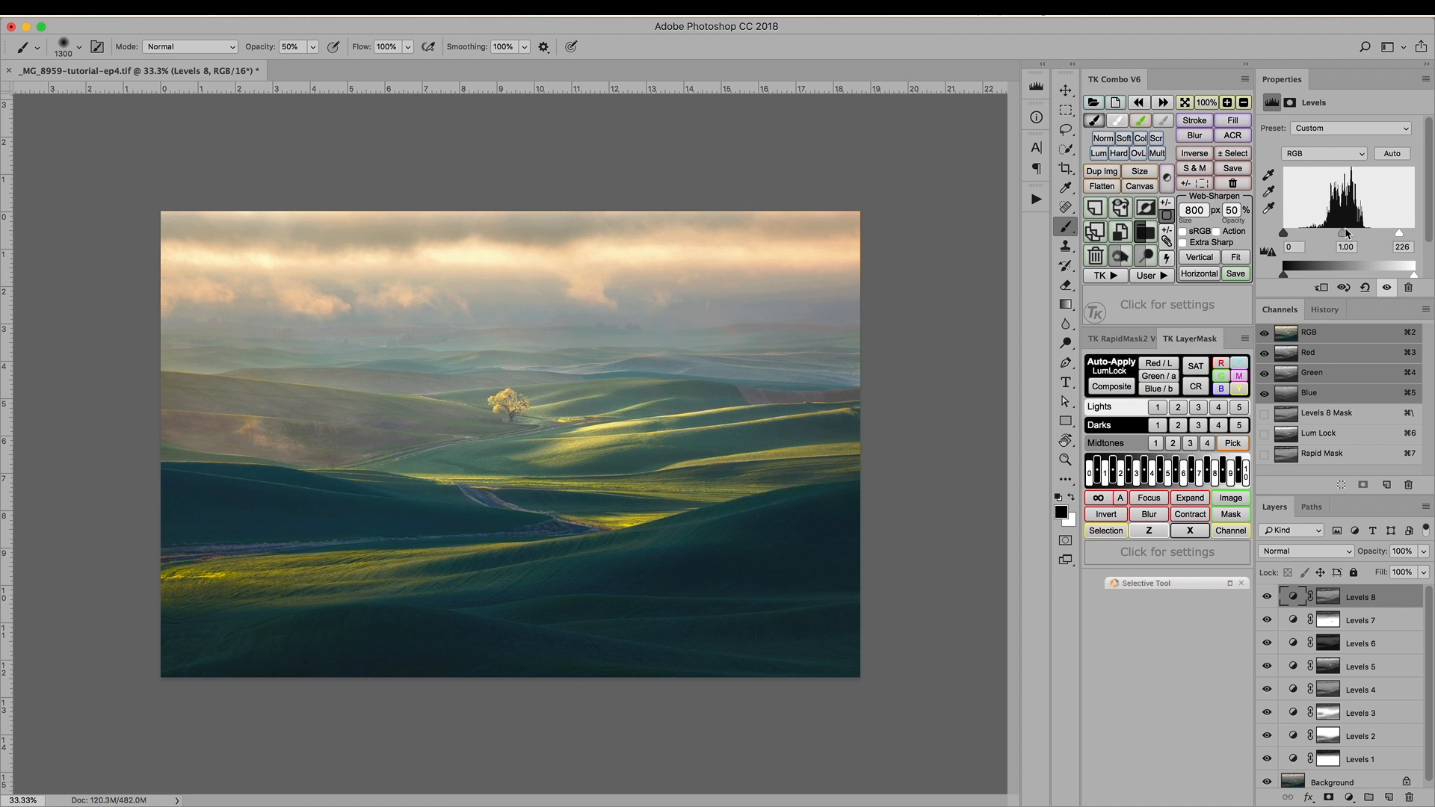
{"action": "left_click_drag", "start_coordinate": [1343, 234], "coordinate": [1350, 235]}
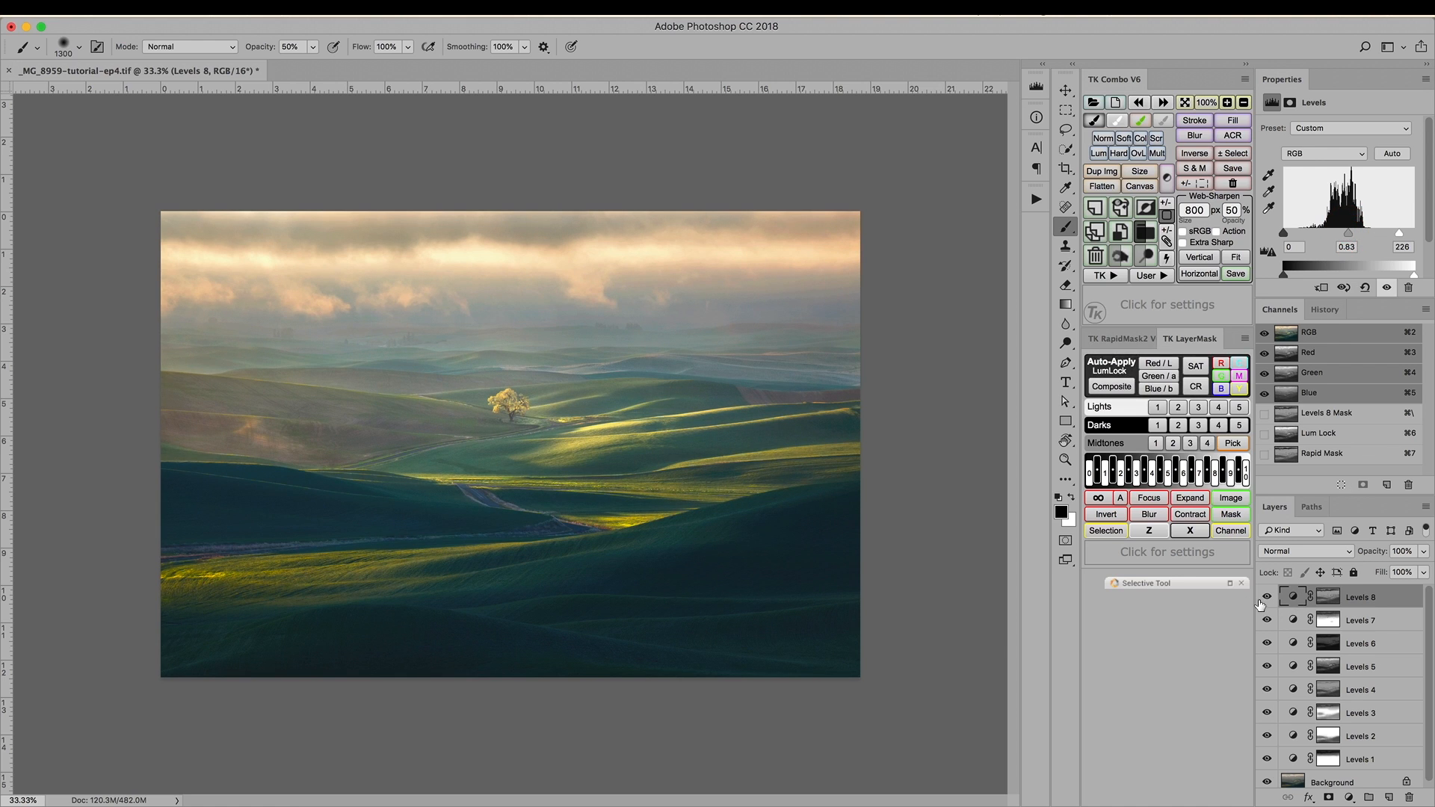
- Judge the Levels 8 effect by switching the layer's visibility off and on, and set its midtone input to 0.81
{"action": "left_click", "coordinate": [1265, 598]}
{"action": "left_click", "coordinate": [1264, 598]}
{"action": "left_click", "coordinate": [1265, 599]}
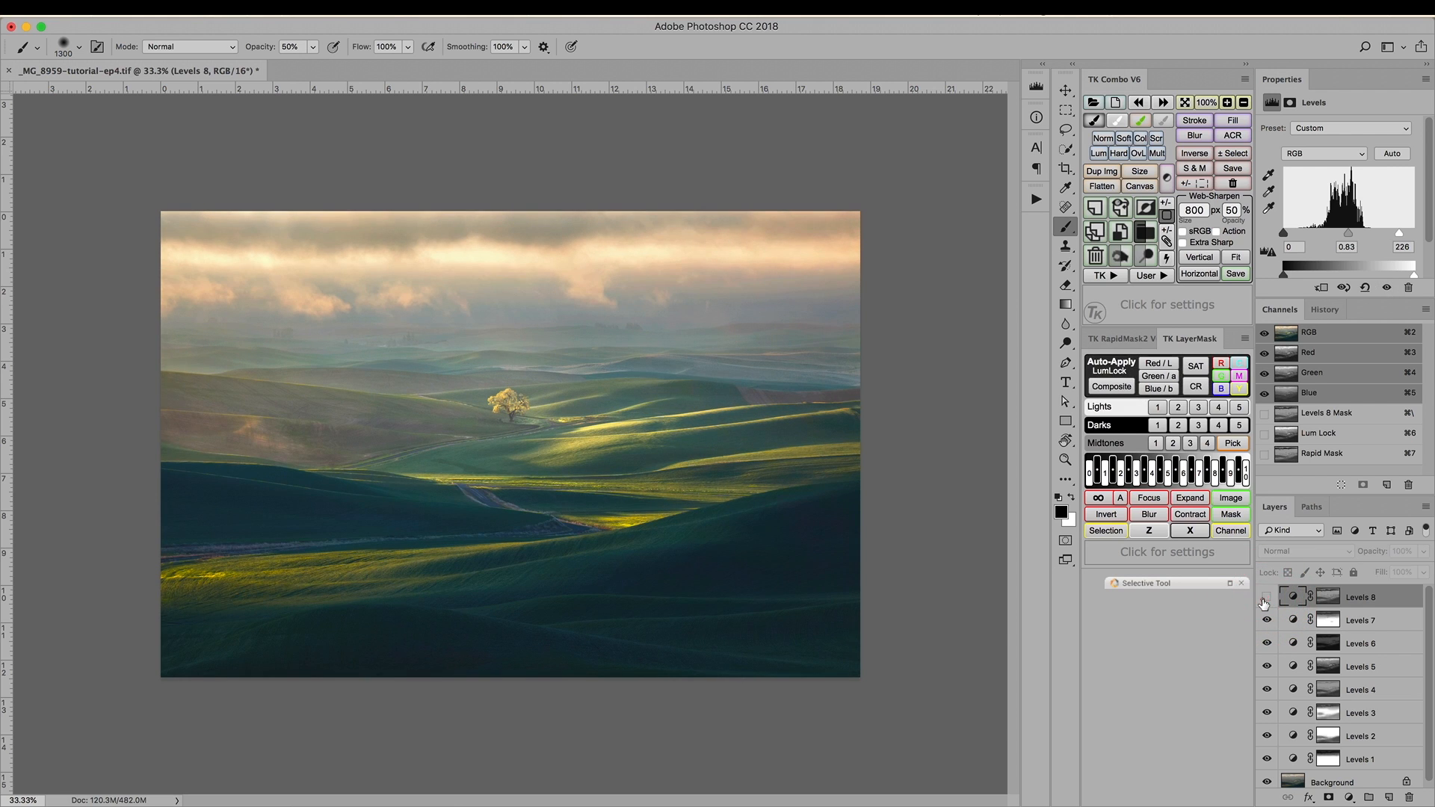
{"action": "left_click", "coordinate": [1264, 599]}
{"action": "left_click", "coordinate": [1264, 599]}
{"action": "left_click", "coordinate": [1265, 599]}
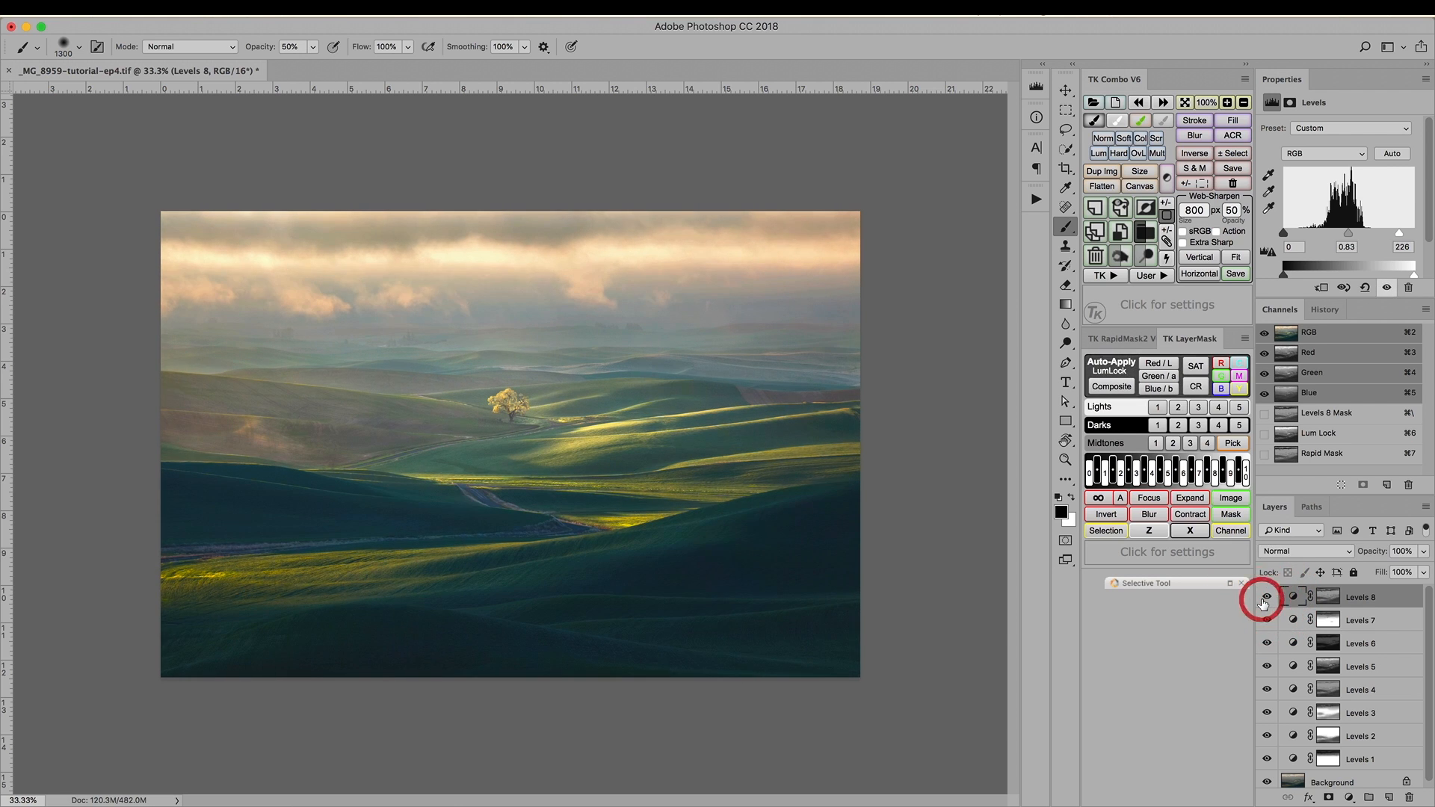
{"action": "left_click", "coordinate": [1265, 598]}
{"action": "left_click", "coordinate": [1265, 599]}
{"action": "left_click", "coordinate": [1265, 599]}
{"action": "left_click", "coordinate": [1265, 598]}
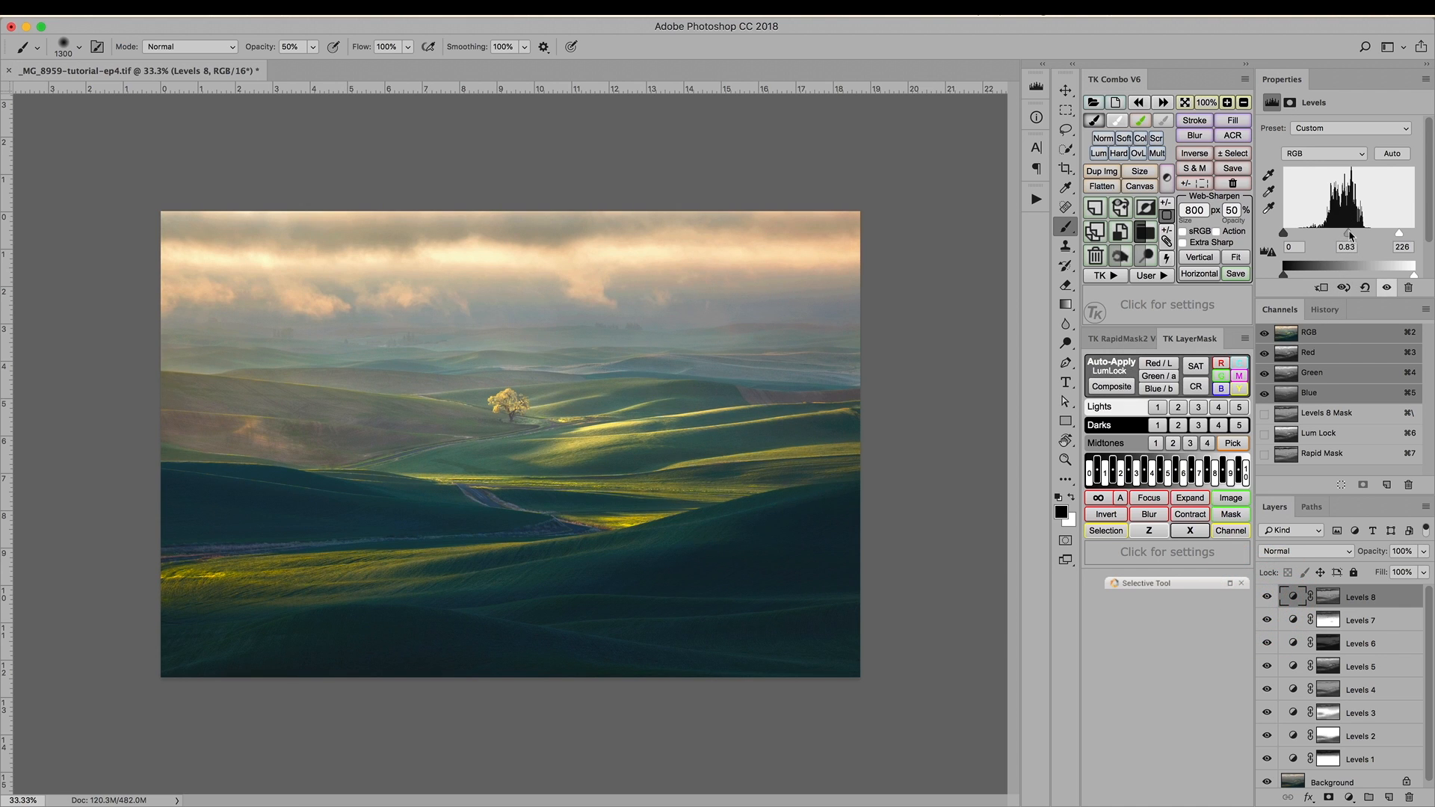
{"action": "left_click_drag", "start_coordinate": [1350, 234], "coordinate": [1352, 236]}
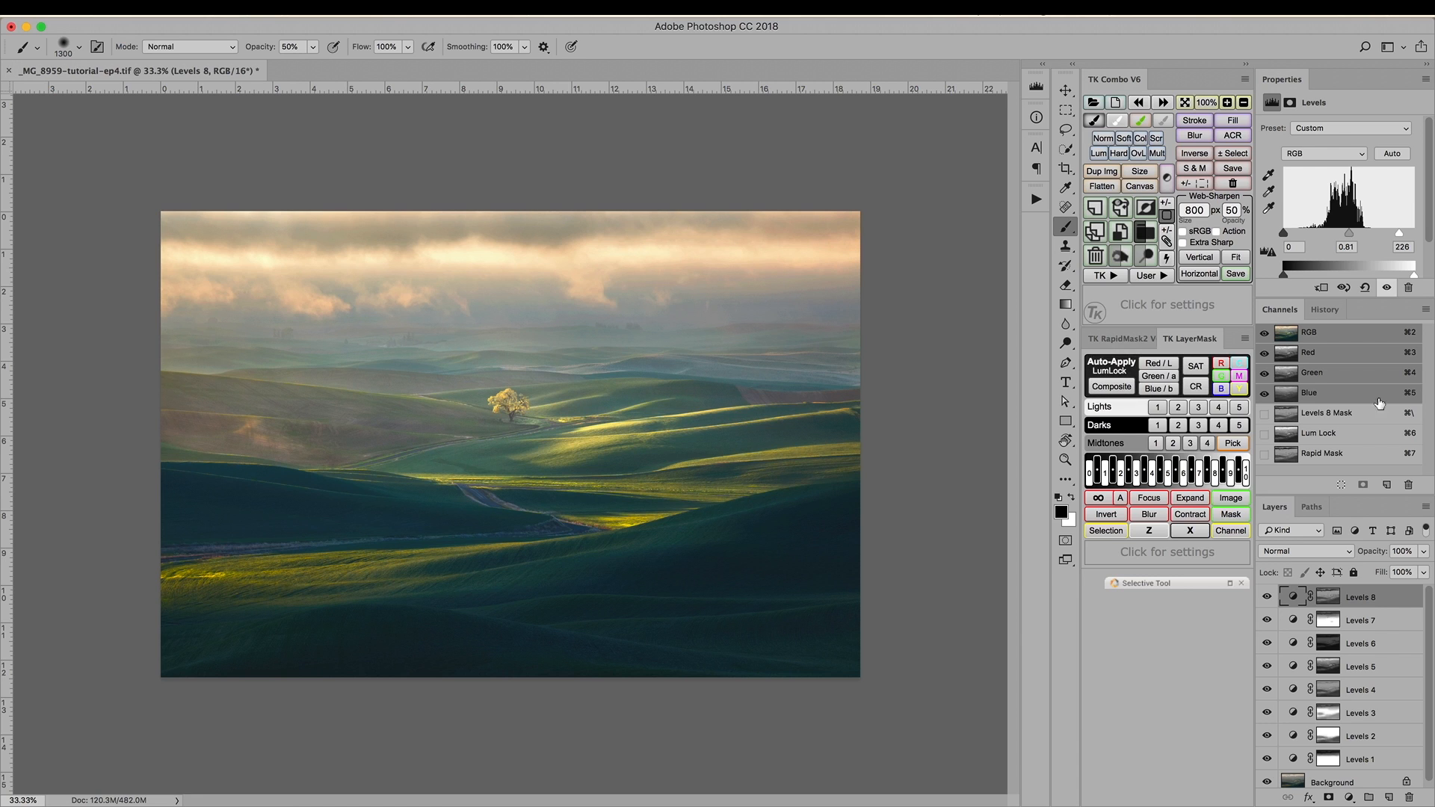
- Compare the image before and after all adjustments by hiding and showing every layer except the Background
{"action": "key", "text": "alt"}
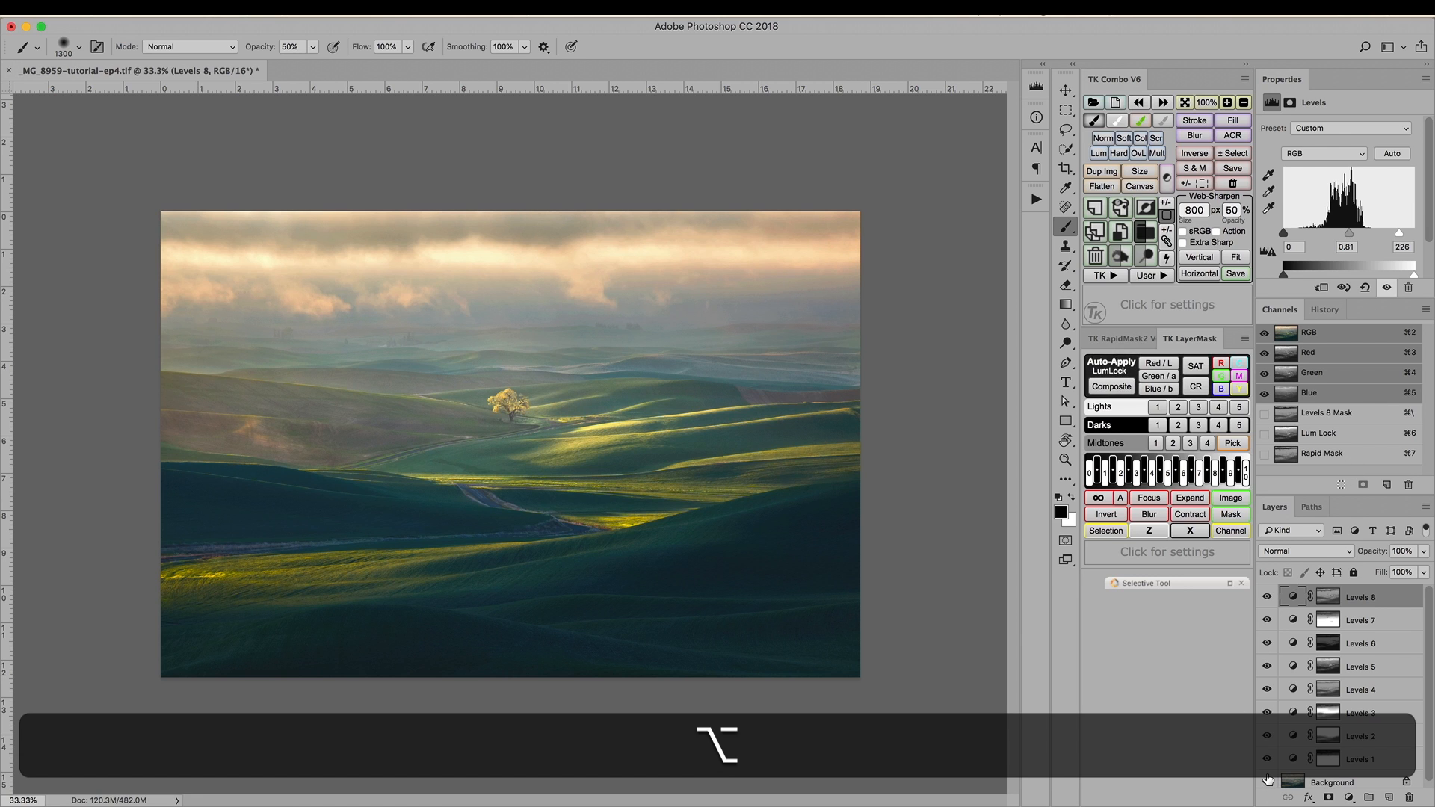
{"action": "left_click", "coordinate": [1267, 780], "text": "alt"}
{"action": "left_click", "coordinate": [1266, 779], "text": "alt"}
{"action": "left_click", "coordinate": [1267, 780], "text": "alt"}
{"action": "left_click", "coordinate": [1267, 780], "text": "alt"}
{"action": "left_click", "coordinate": [1267, 779], "text": "alt"}
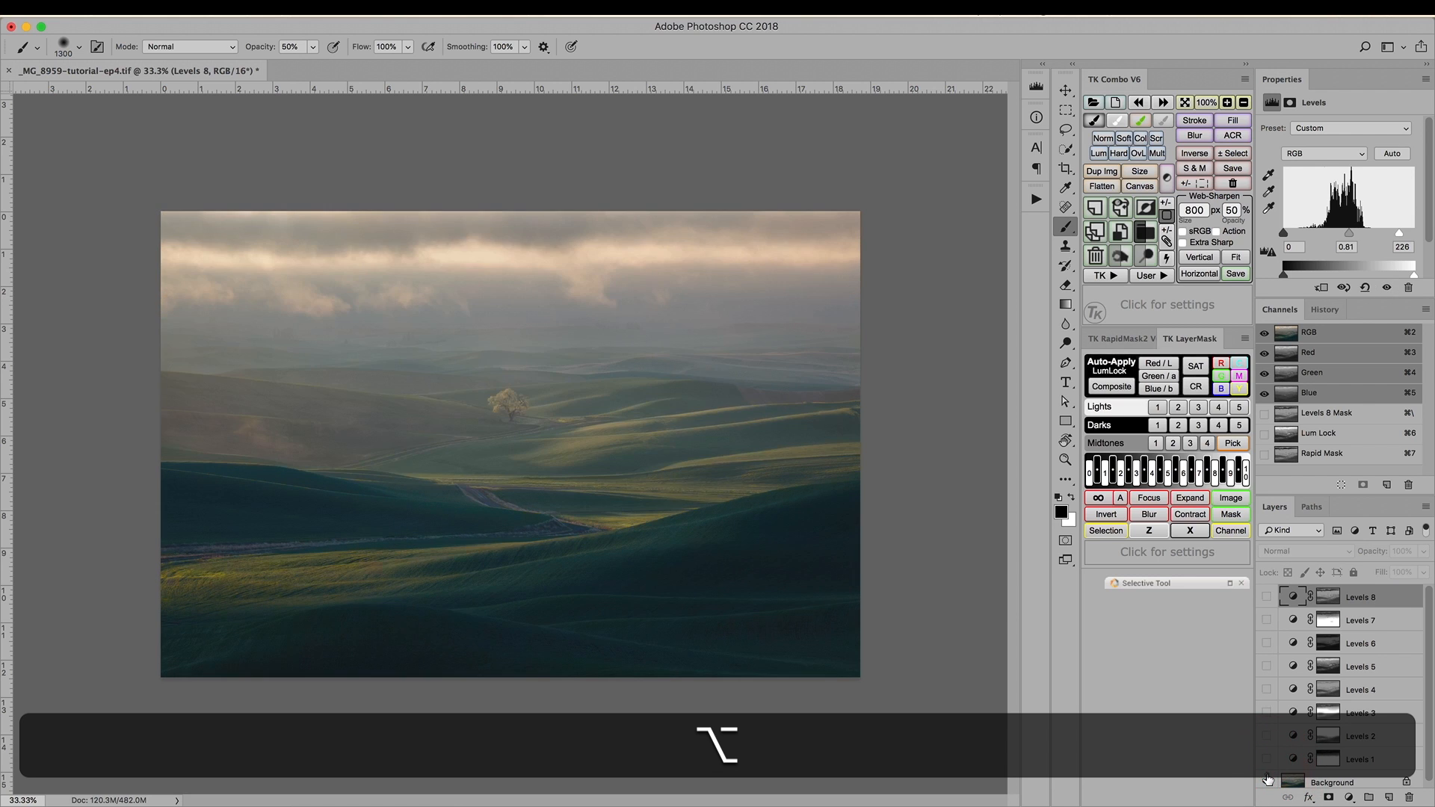
{"action": "left_click", "coordinate": [1267, 780], "text": "alt"}
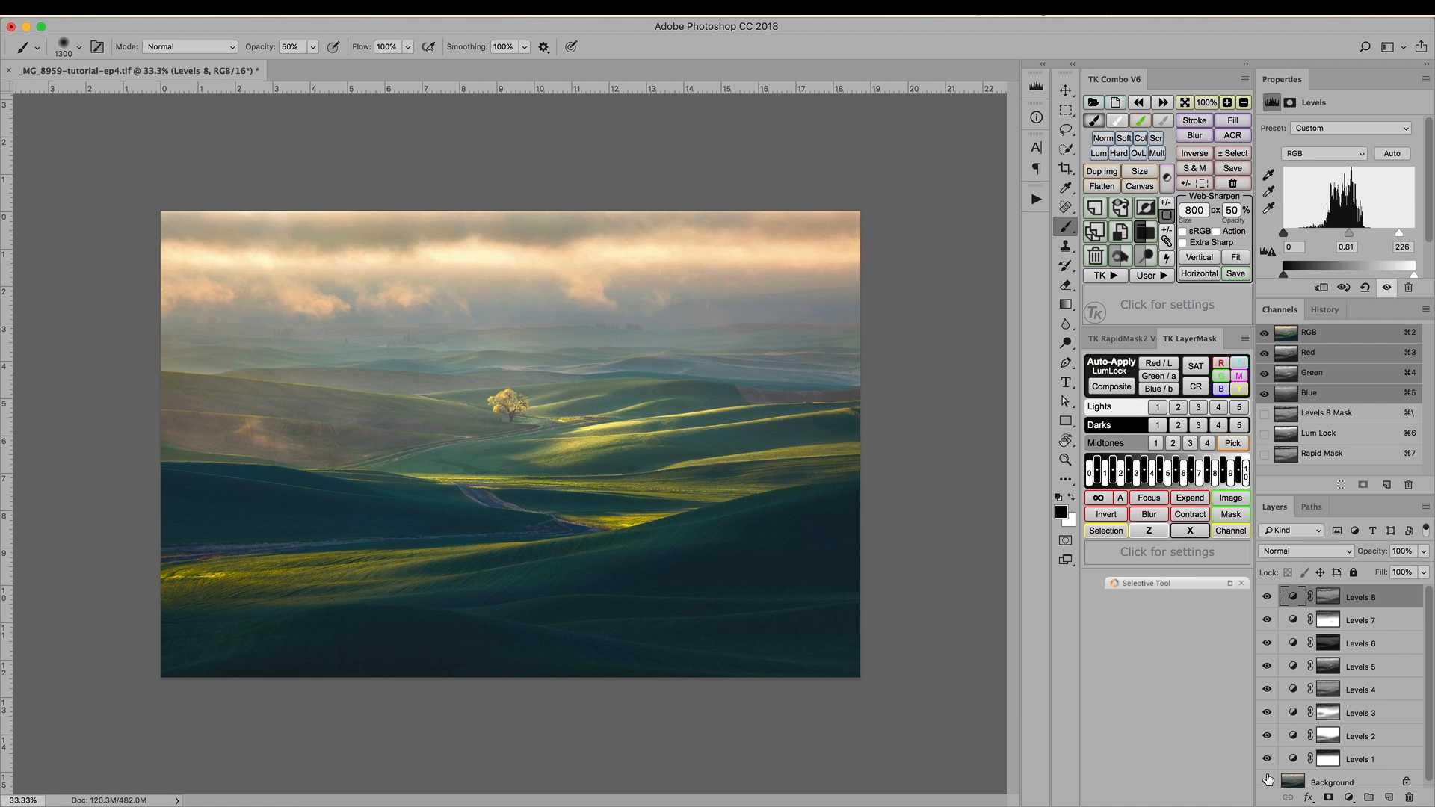
{"action": "left_click", "coordinate": [1267, 779], "text": "alt"}
{"action": "left_click", "coordinate": [1267, 780], "text": "alt"}
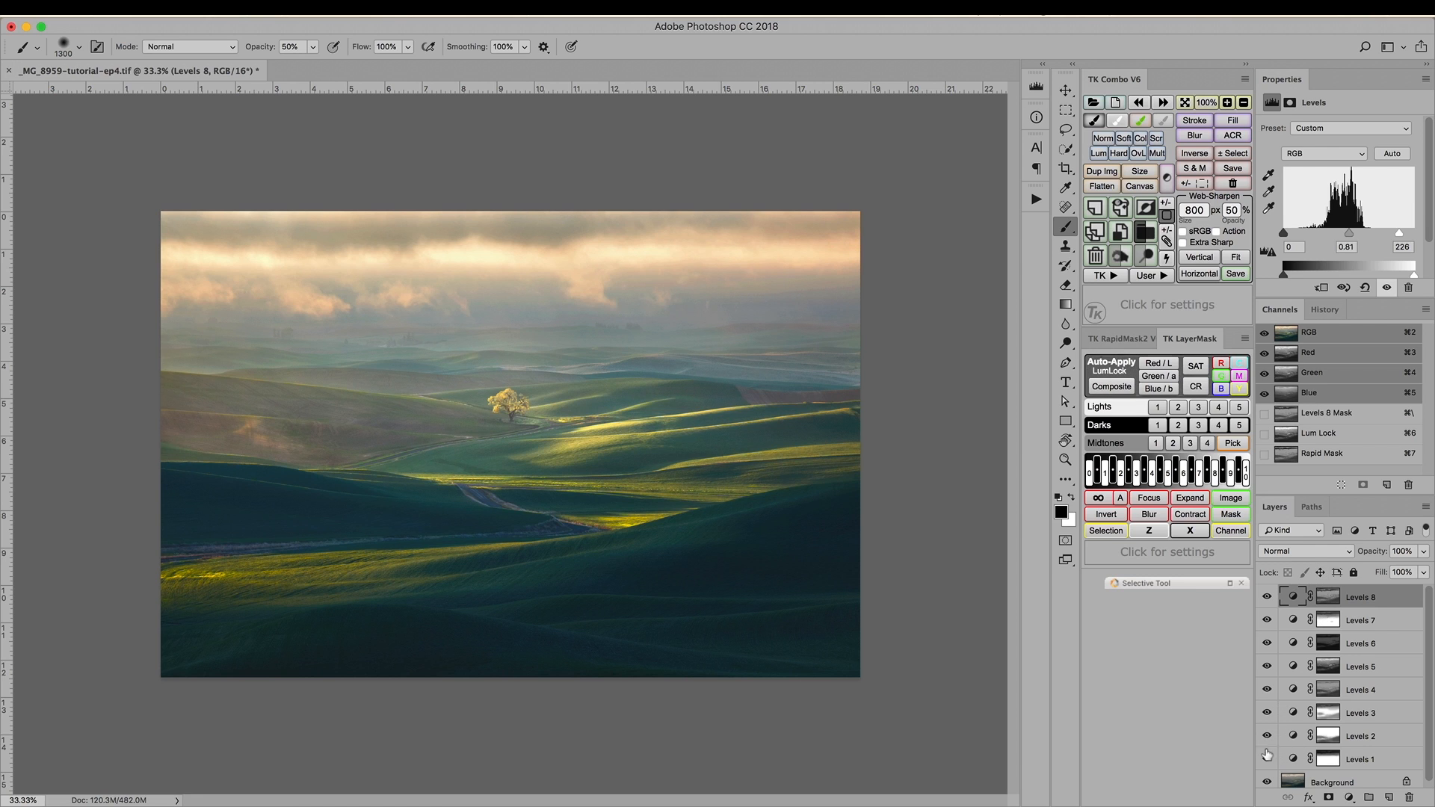
- Examine the individual effects of Levels 1 through Levels 5 by switching each layer's visibility off and on
{"action": "left_click", "coordinate": [1267, 759]}
{"action": "left_click", "coordinate": [1268, 758]}
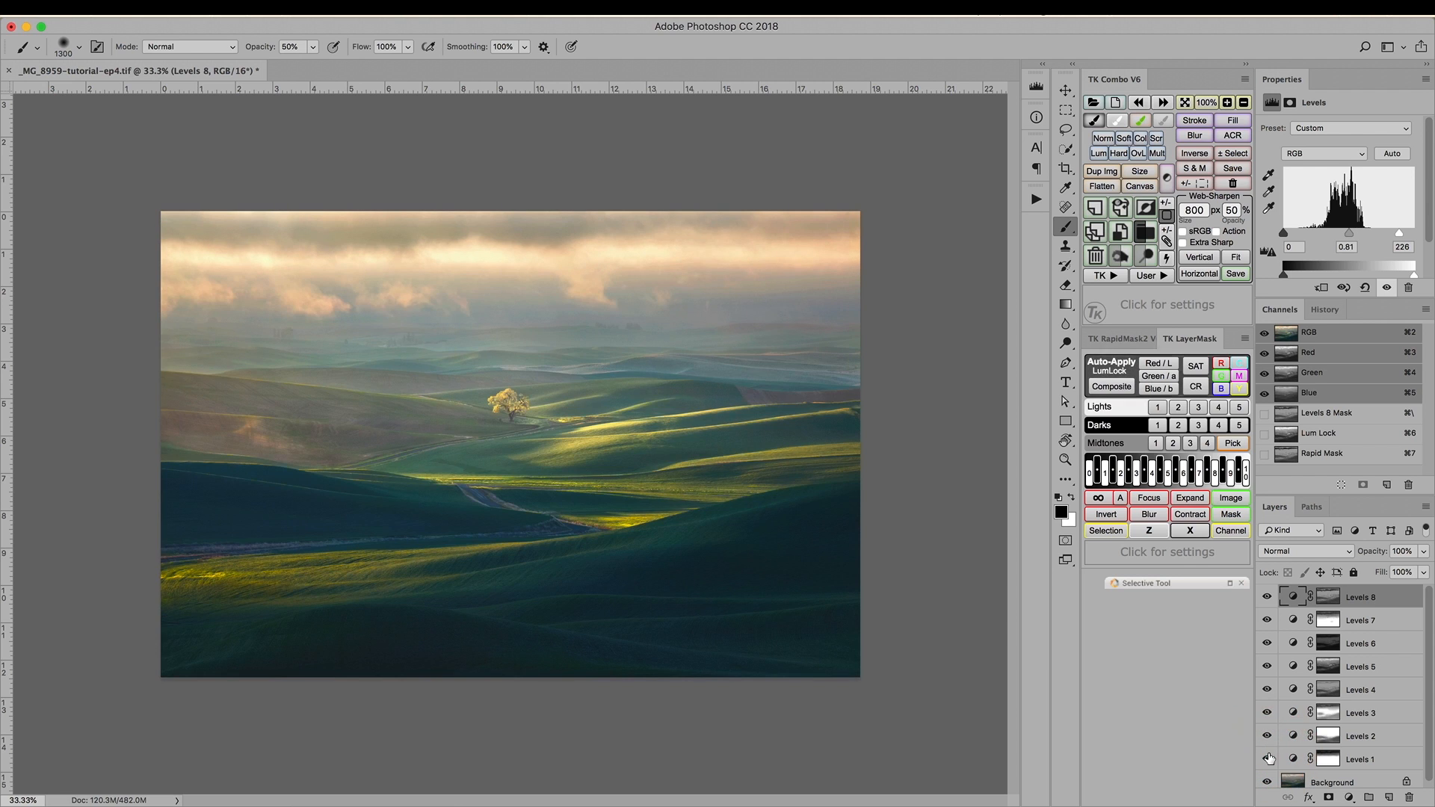
{"action": "left_click", "coordinate": [1268, 736]}
{"action": "left_click", "coordinate": [1268, 735]}
{"action": "left_click", "coordinate": [1268, 735]}
{"action": "left_click", "coordinate": [1269, 735]}
{"action": "left_click", "coordinate": [1269, 735]}
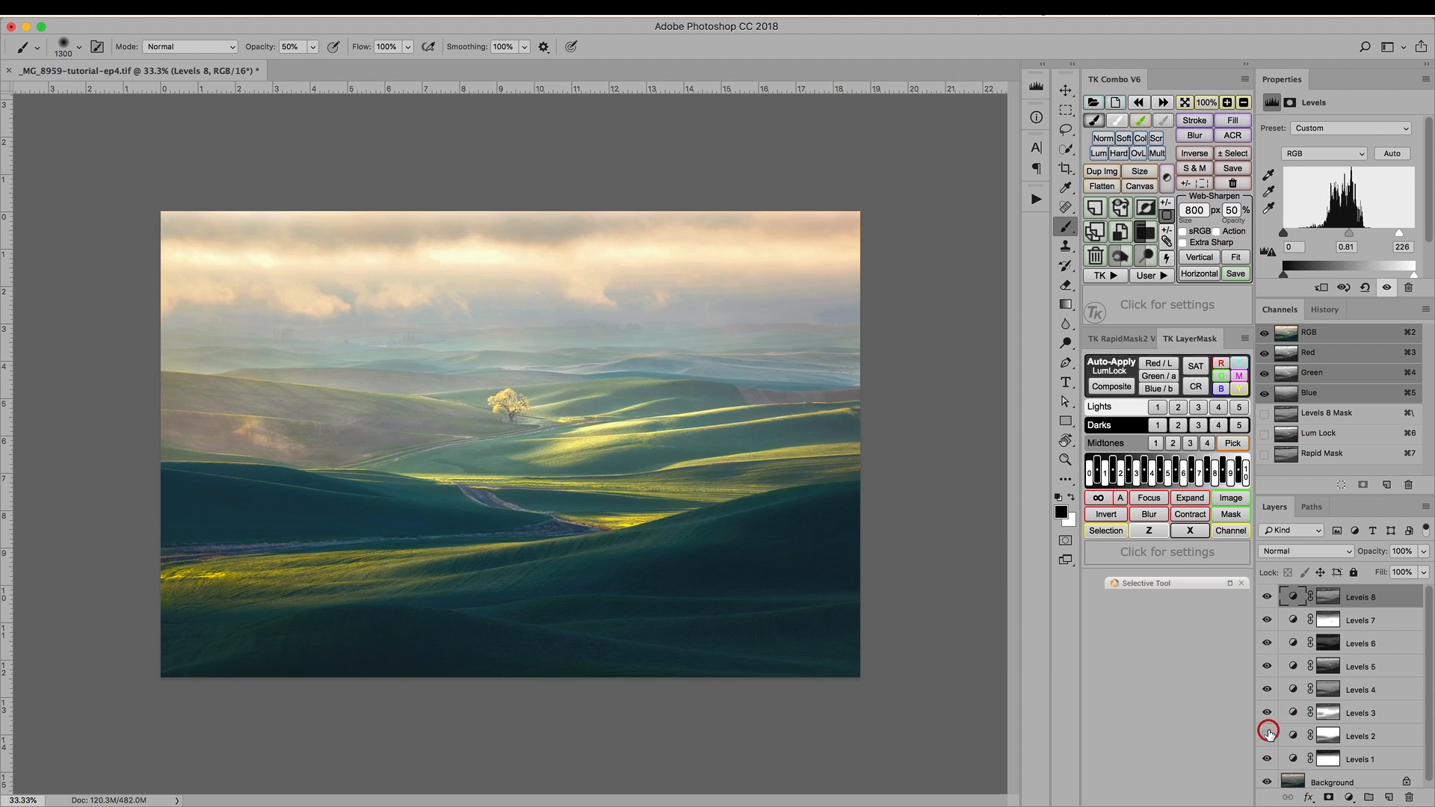
{"action": "left_click", "coordinate": [1269, 735]}
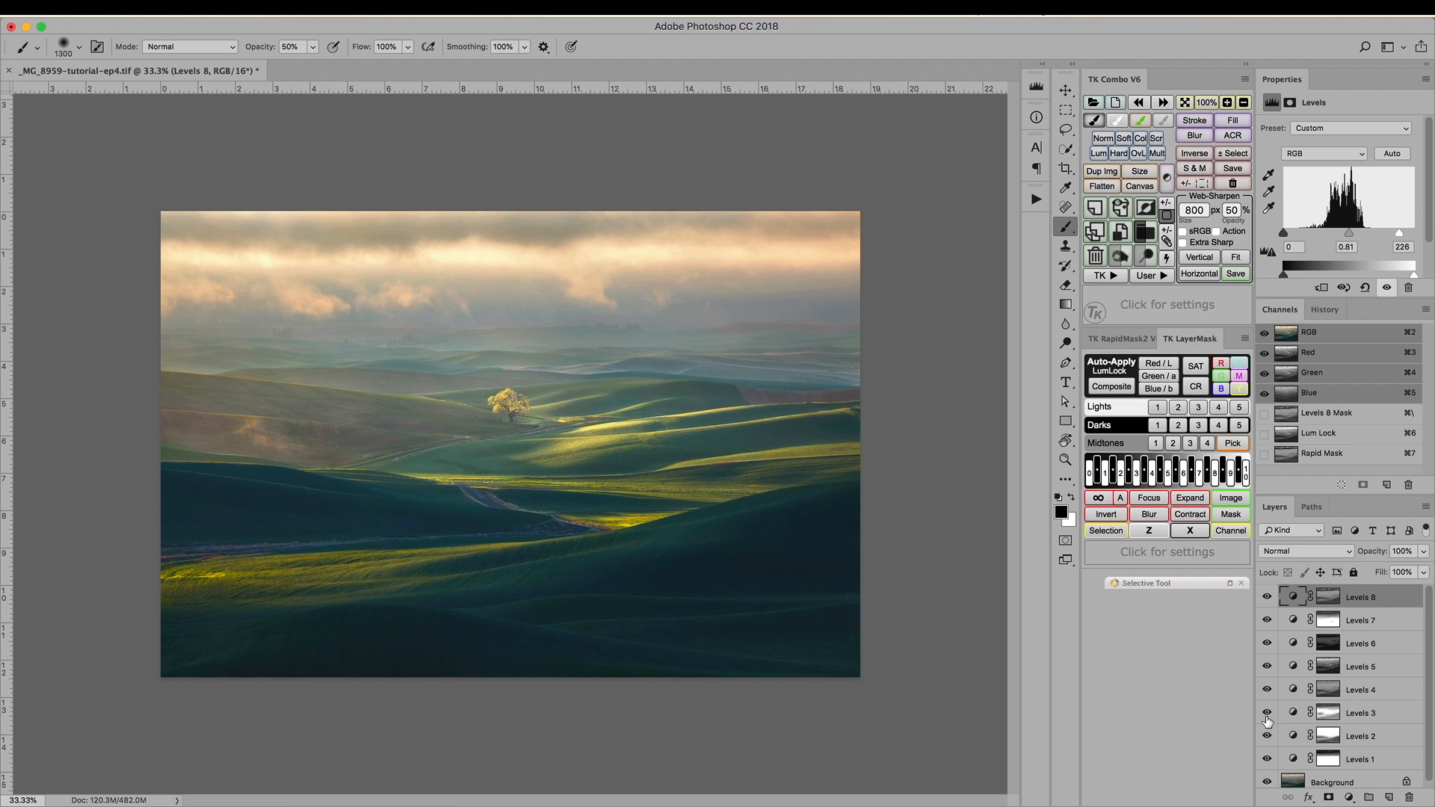
{"action": "left_click", "coordinate": [1267, 714]}
{"action": "left_click", "coordinate": [1267, 714]}
{"action": "left_click", "coordinate": [1266, 689]}
{"action": "left_click", "coordinate": [1266, 689]}
{"action": "left_click", "coordinate": [1266, 689]}
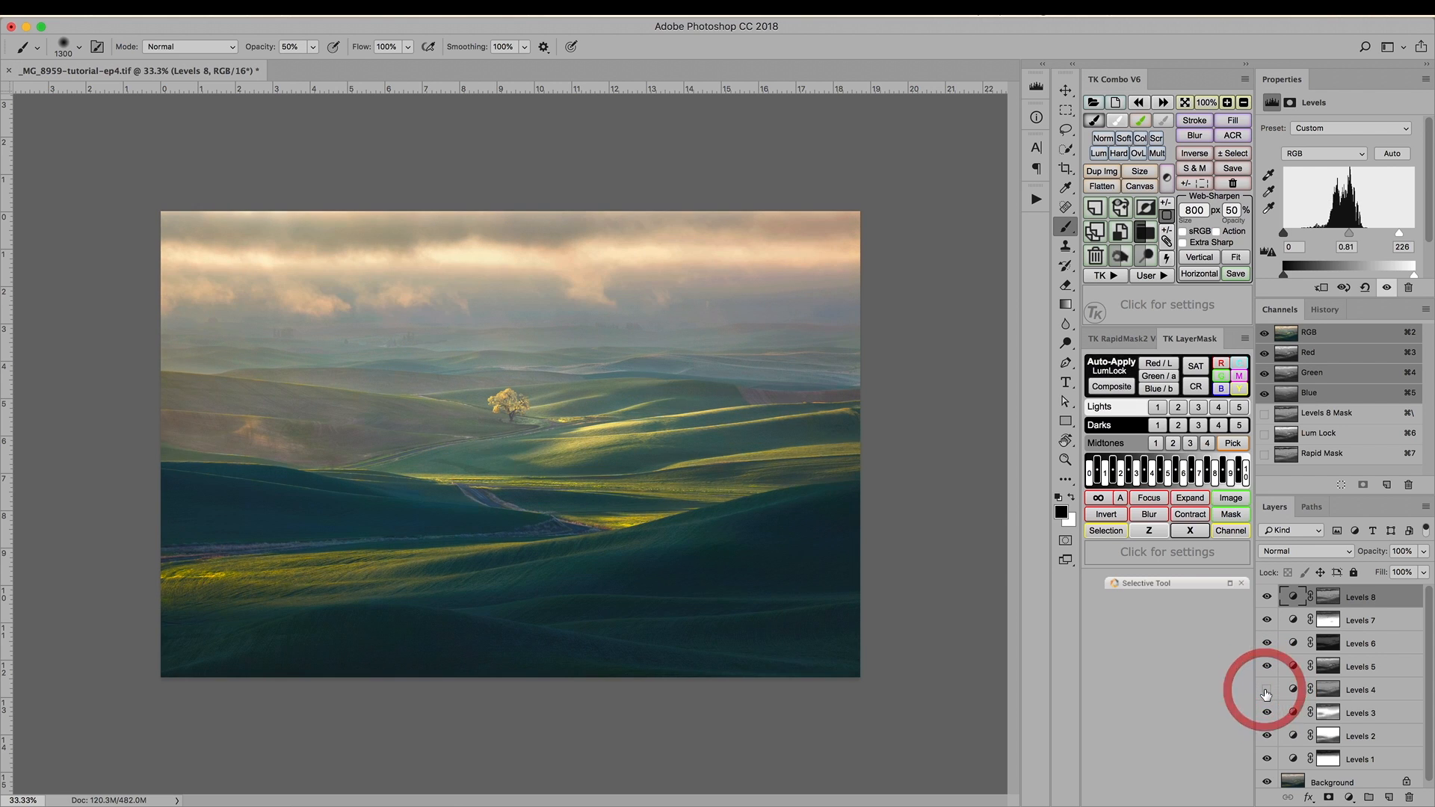
{"action": "left_click", "coordinate": [1266, 689]}
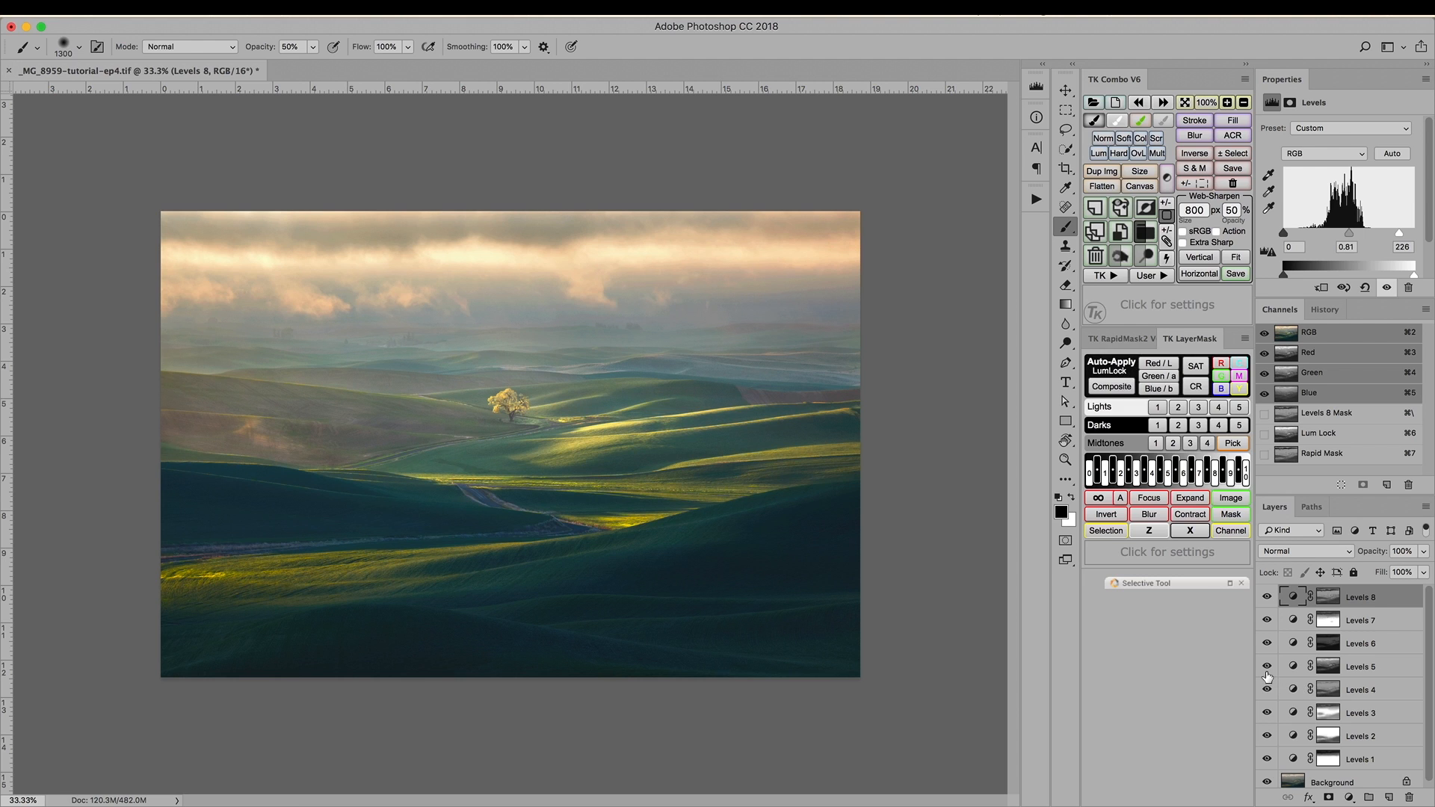
{"action": "left_click", "coordinate": [1266, 667]}
{"action": "left_click", "coordinate": [1266, 667]}
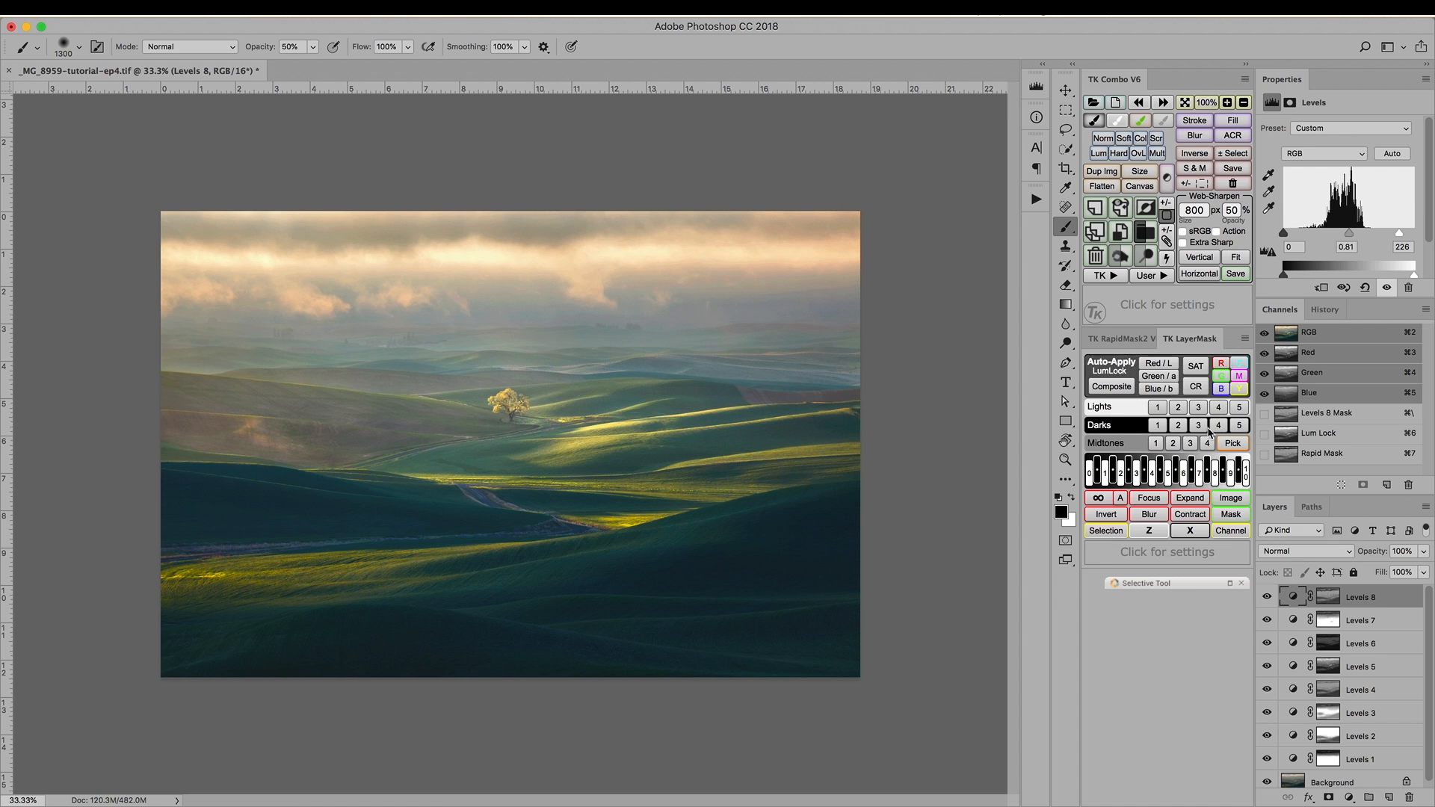
- Generate a Darks-3 luminosity mask, load it as an active selection, and hide the selection outline
{"action": "left_click", "coordinate": [1121, 338]}
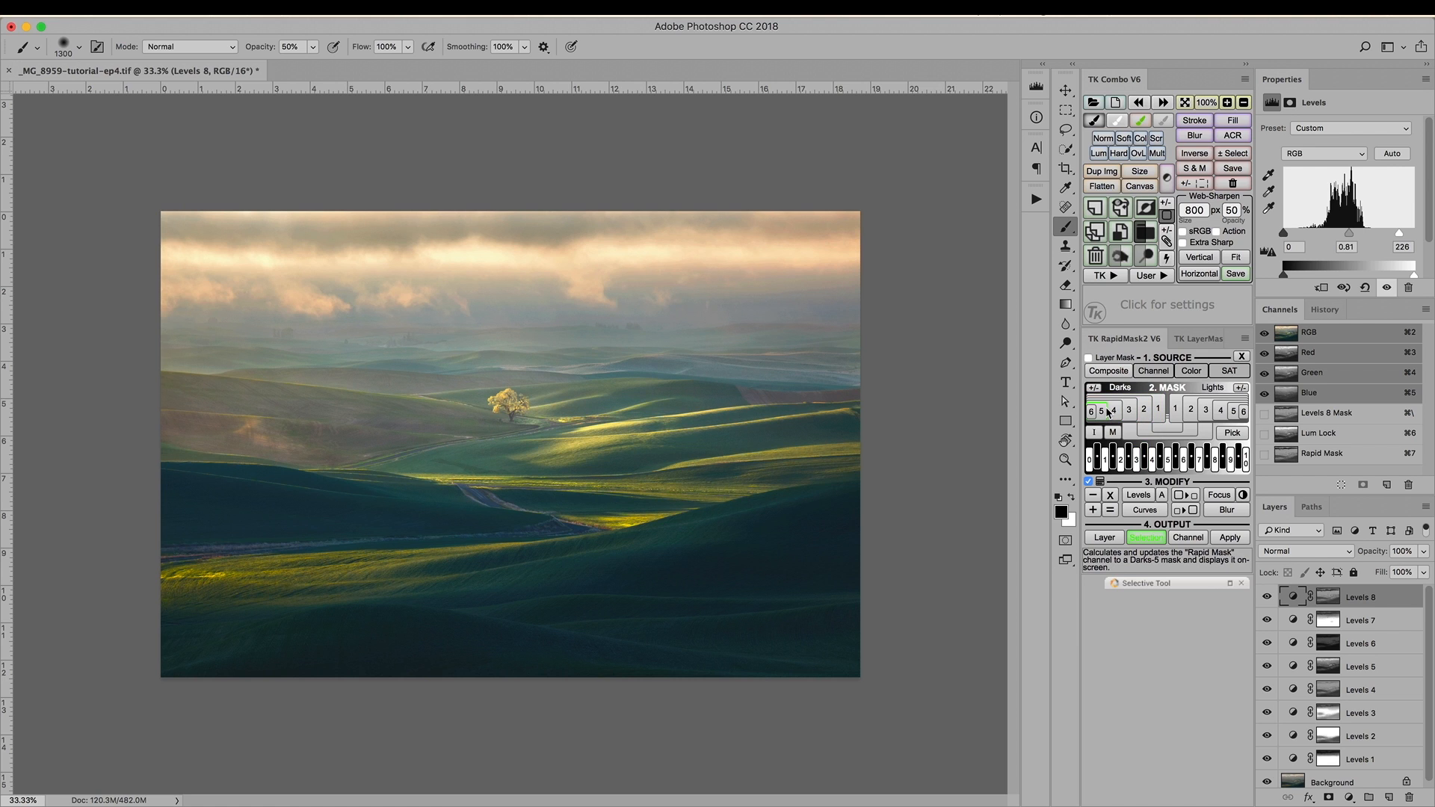
{"action": "left_click", "coordinate": [1129, 410]}
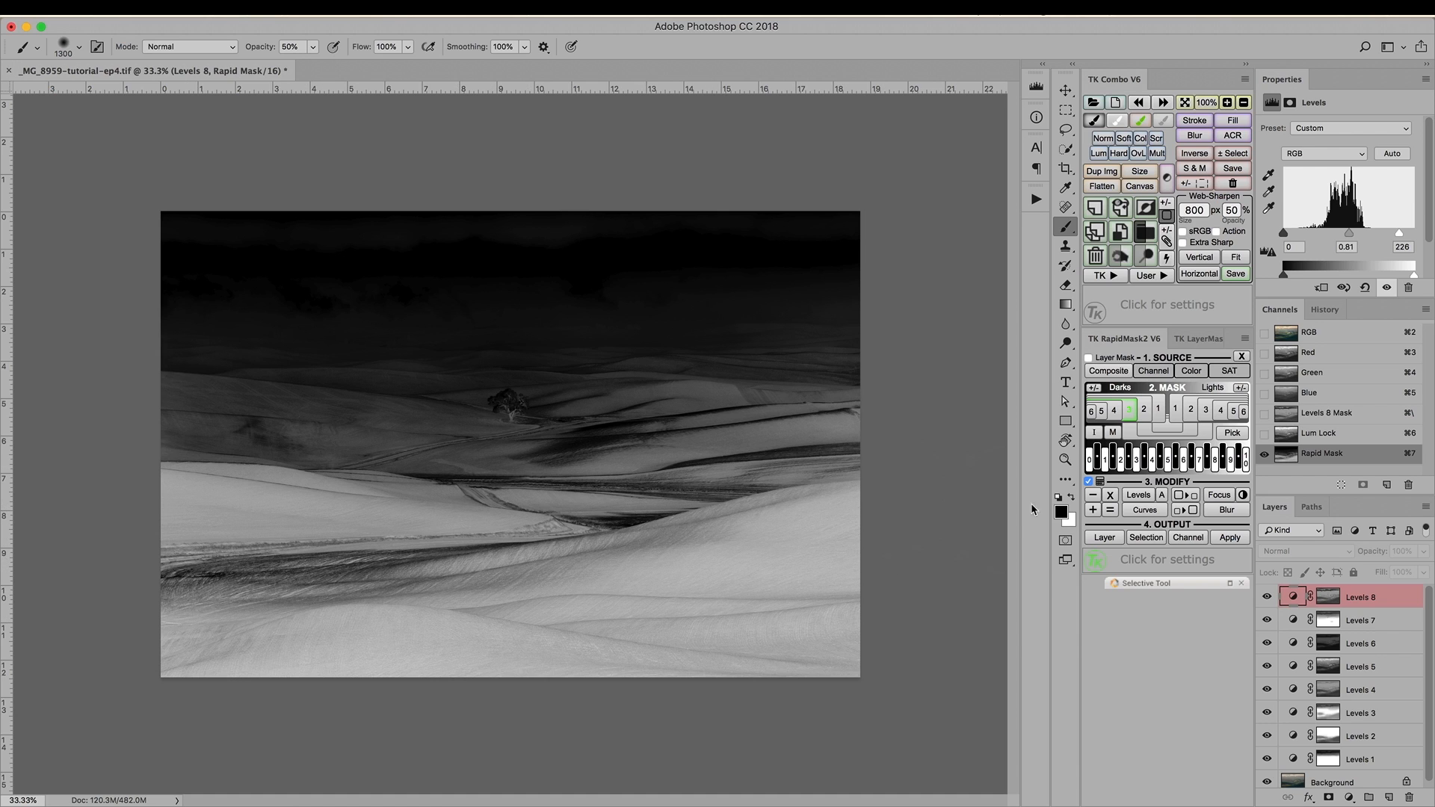
{"action": "left_click", "coordinate": [1146, 538]}
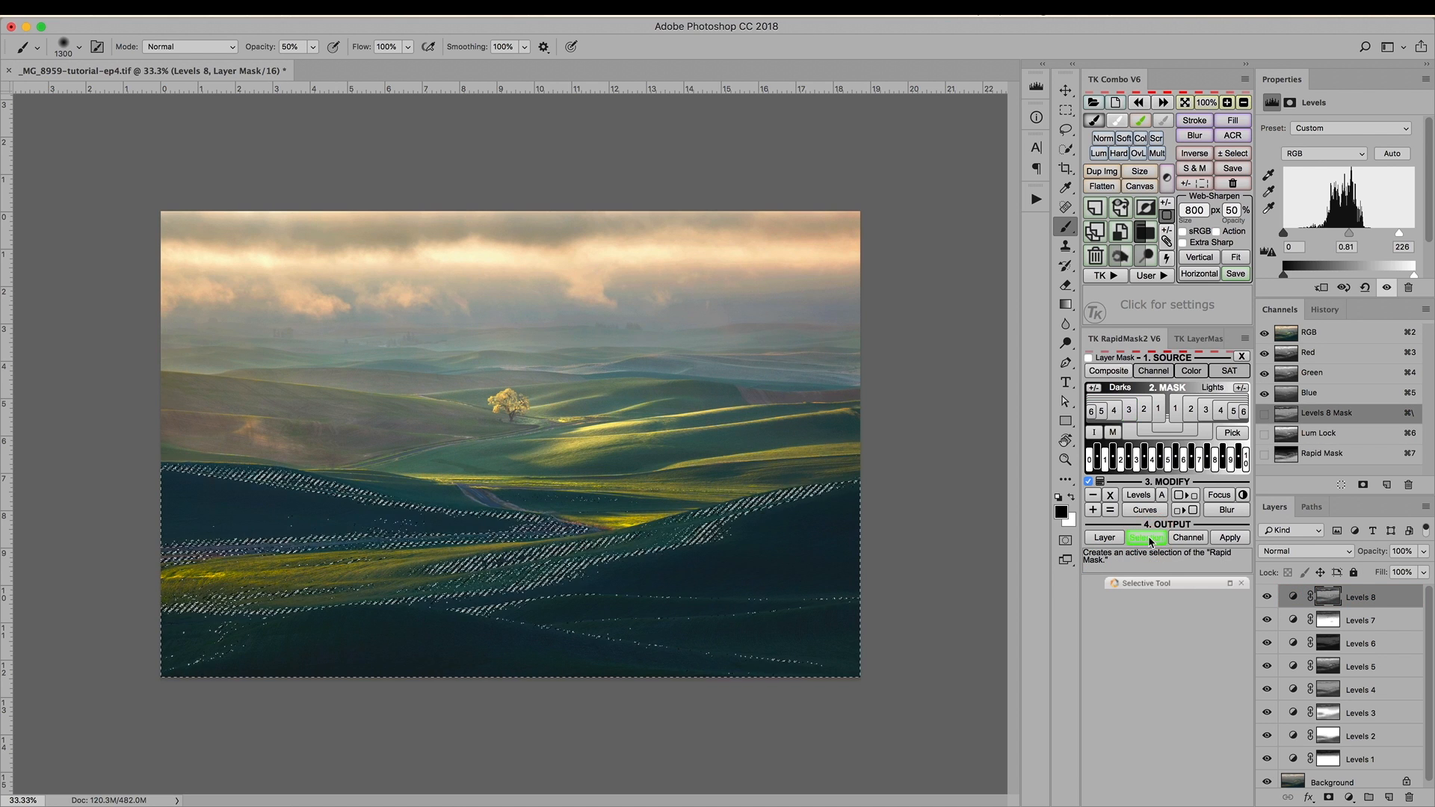
{"action": "key", "text": "super+h"}
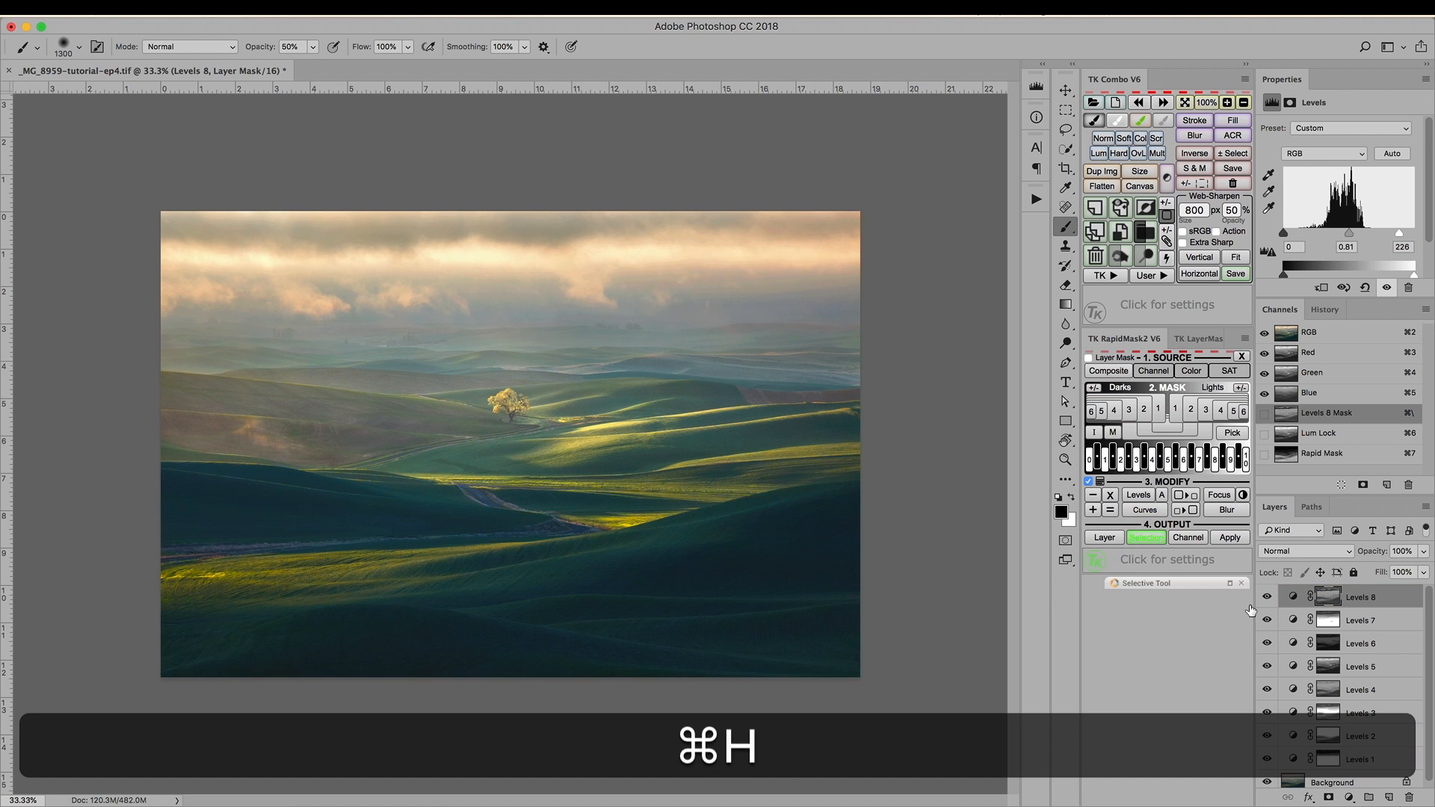
- Paint black over the dark foreground hills on the Levels 2 mask with an 1100 px brush at 50% opacity, and clear the selection
{"action": "left_click", "coordinate": [1323, 744]}
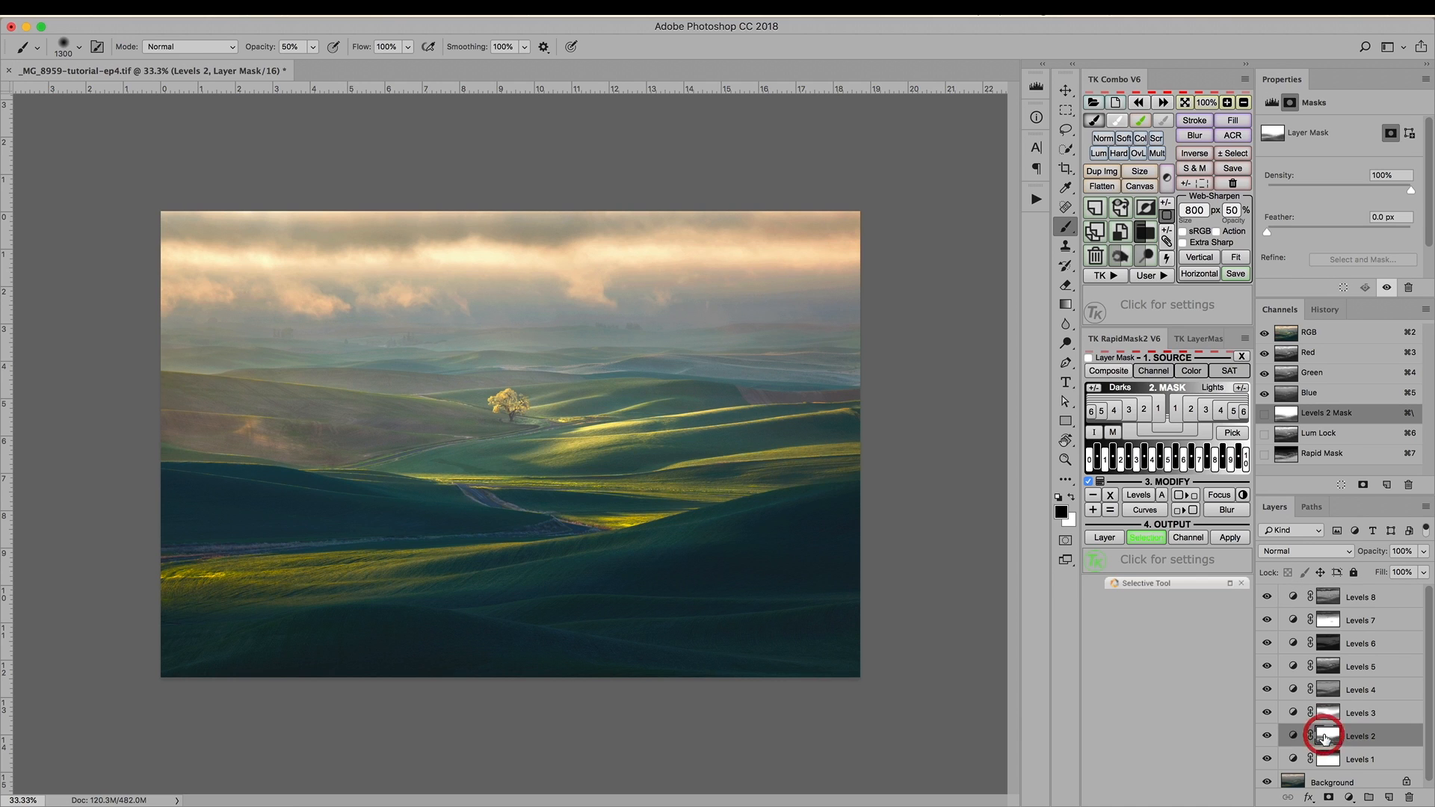
{"action": "key", "text": "b"}
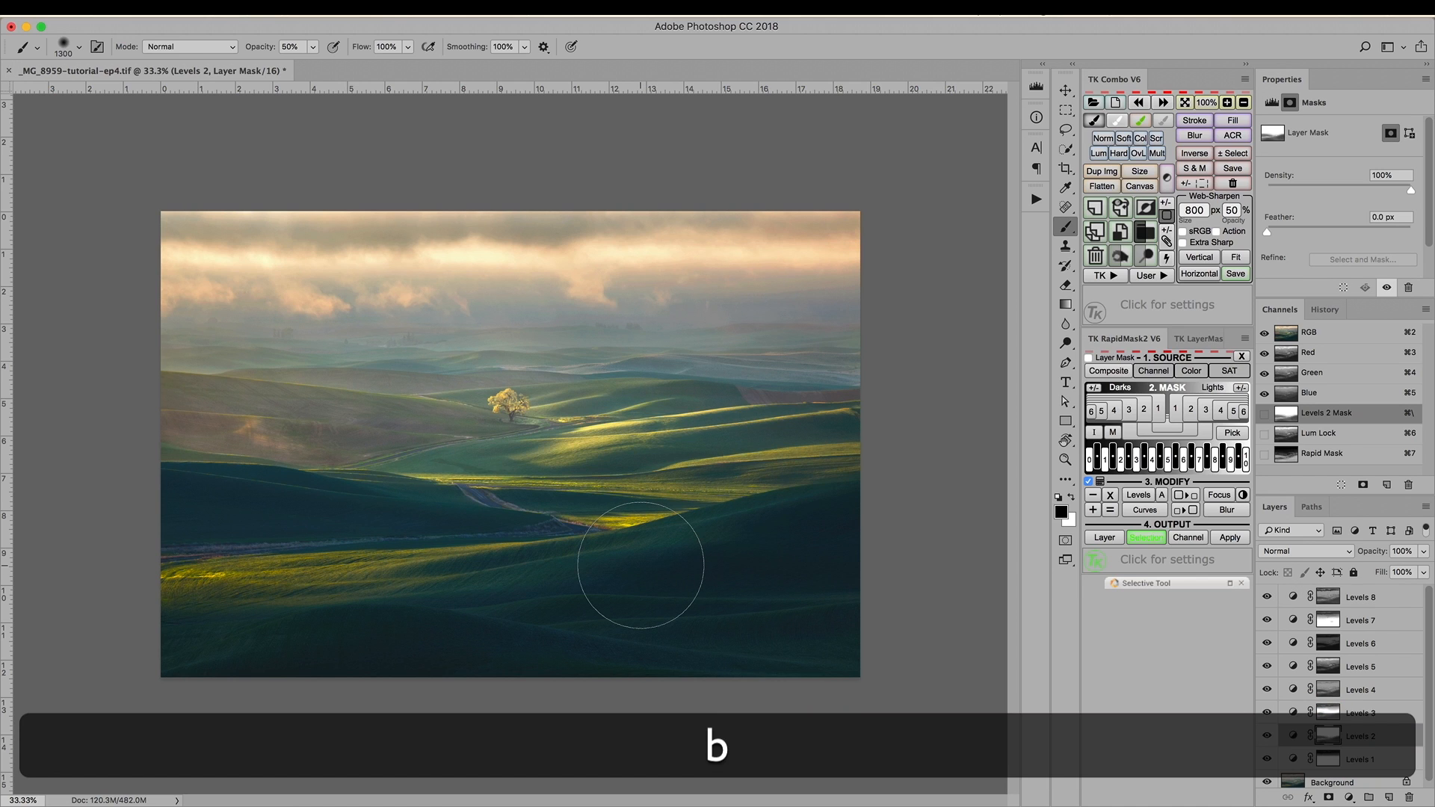
{"action": "key", "text": "bracketleft"}
{"action": "key", "text": "bracketleft"}
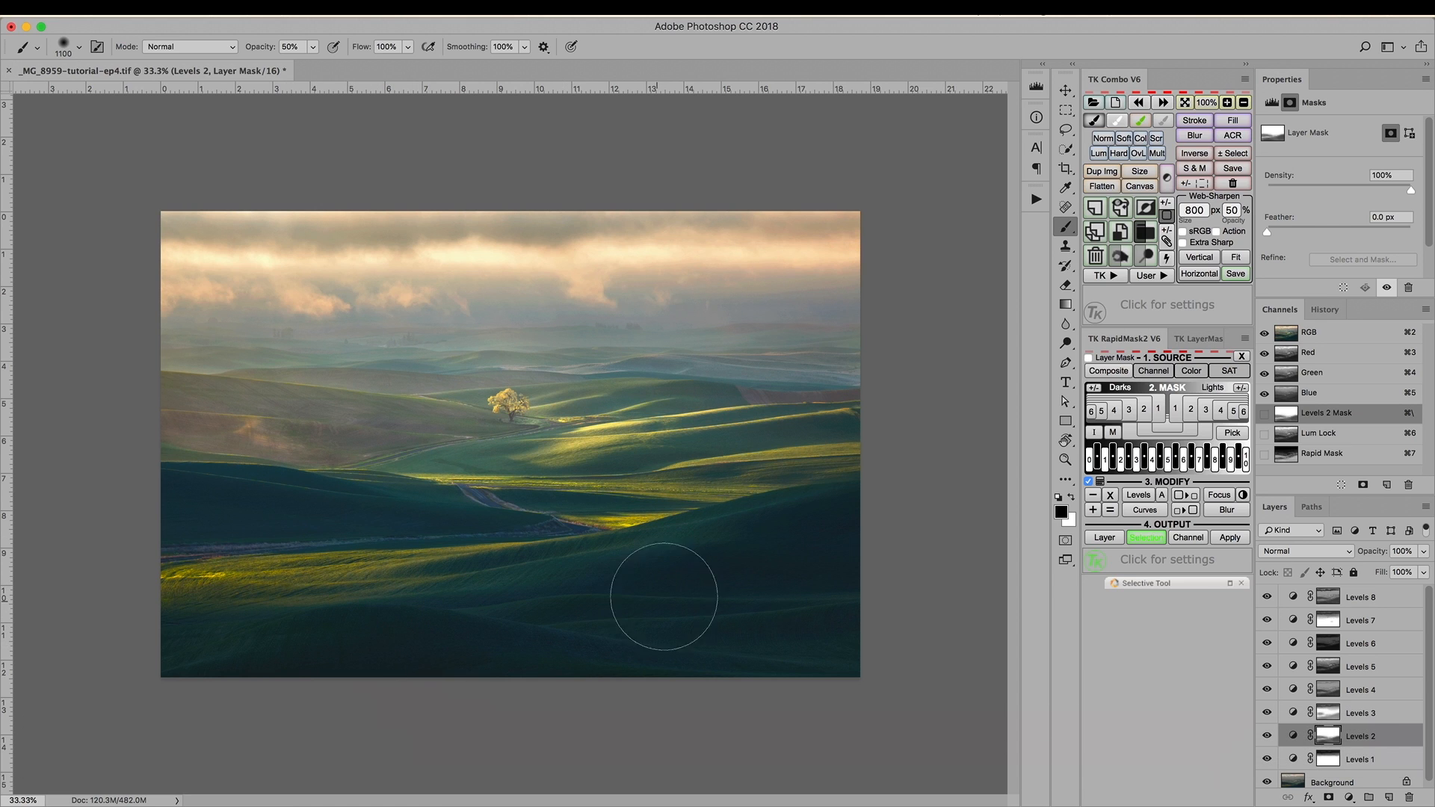
{"action": "mouse_move", "coordinate": [819, 527]}
{"action": "left_mouse_down"}
{"action": "mouse_move", "coordinate": [670, 547]}
{"action": "mouse_move", "coordinate": [578, 581]}
{"action": "mouse_move", "coordinate": [191, 516]}
{"action": "mouse_move", "coordinate": [325, 648]}
{"action": "mouse_move", "coordinate": [565, 662]}
{"action": "mouse_move", "coordinate": [932, 543]}
{"action": "mouse_move", "coordinate": [472, 603]}
{"action": "mouse_move", "coordinate": [890, 782]}
{"action": "left_mouse_up"}
{"action": "key", "text": "super+d"}
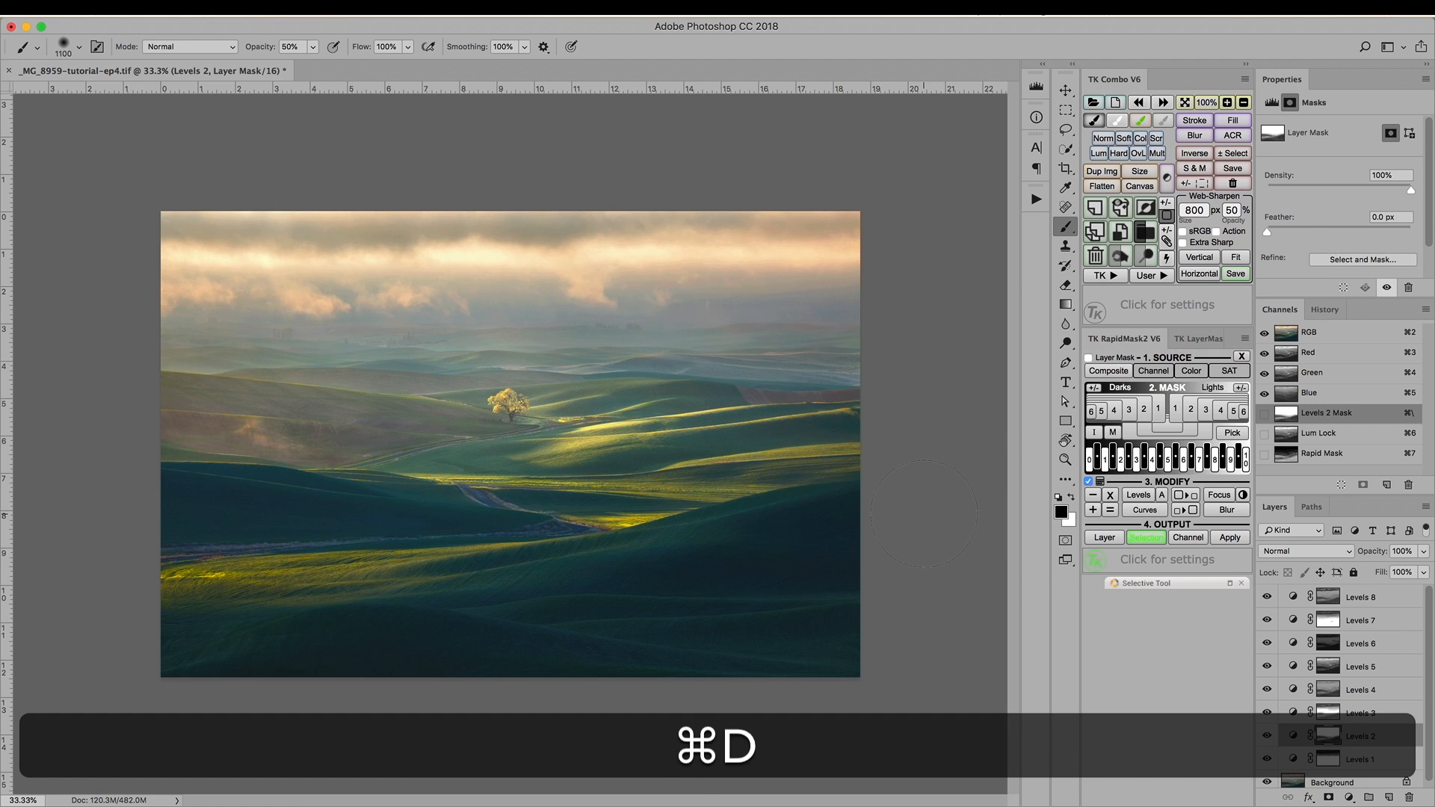
- Check the effects of Levels 8 and Levels 7 by switching each layer's visibility off and on
{"action": "left_click", "coordinate": [1266, 599]}
{"action": "left_click", "coordinate": [1267, 599]}
{"action": "left_click", "coordinate": [1266, 620]}
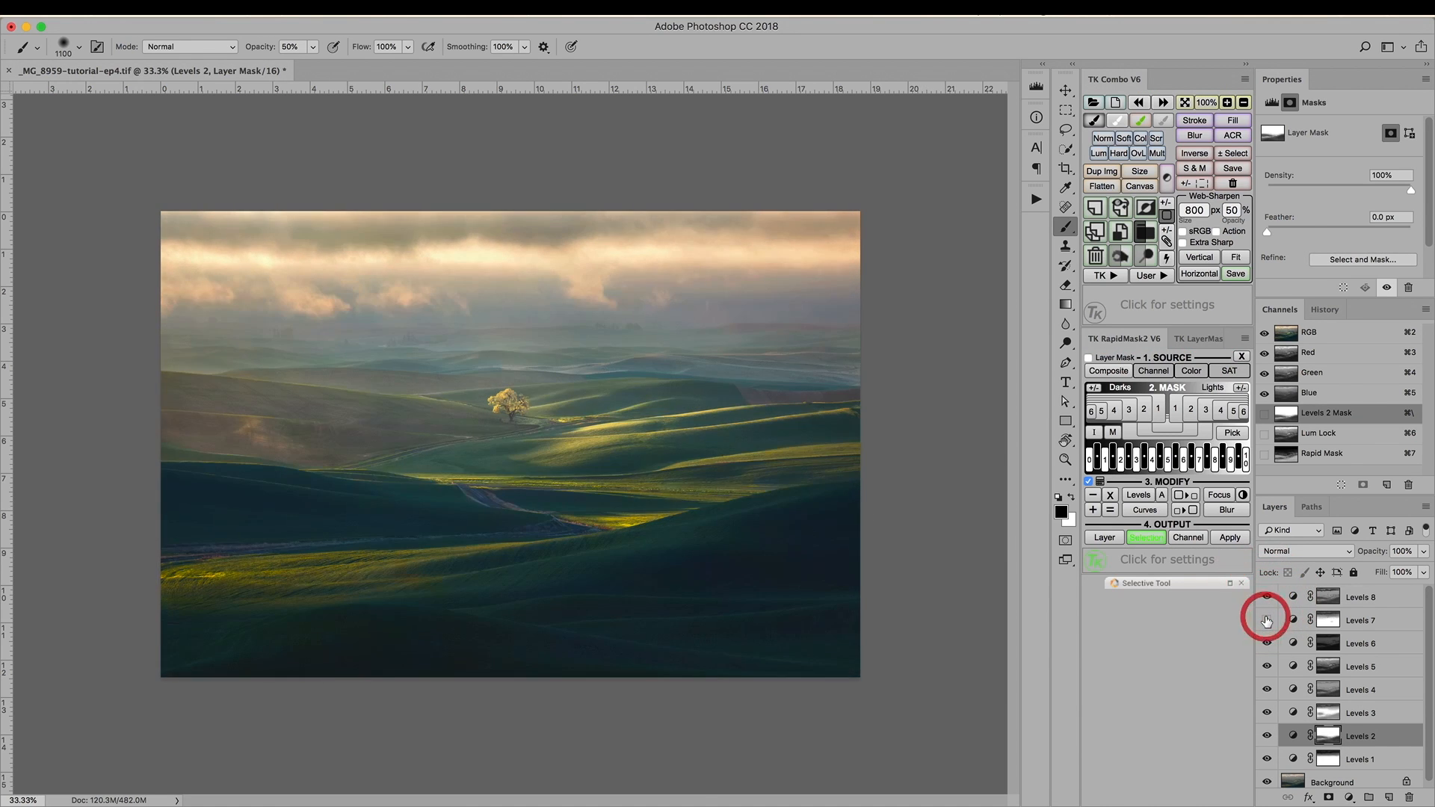
{"action": "left_click", "coordinate": [1267, 620]}
{"action": "left_click", "coordinate": [1266, 620]}
{"action": "left_click", "coordinate": [1266, 620]}
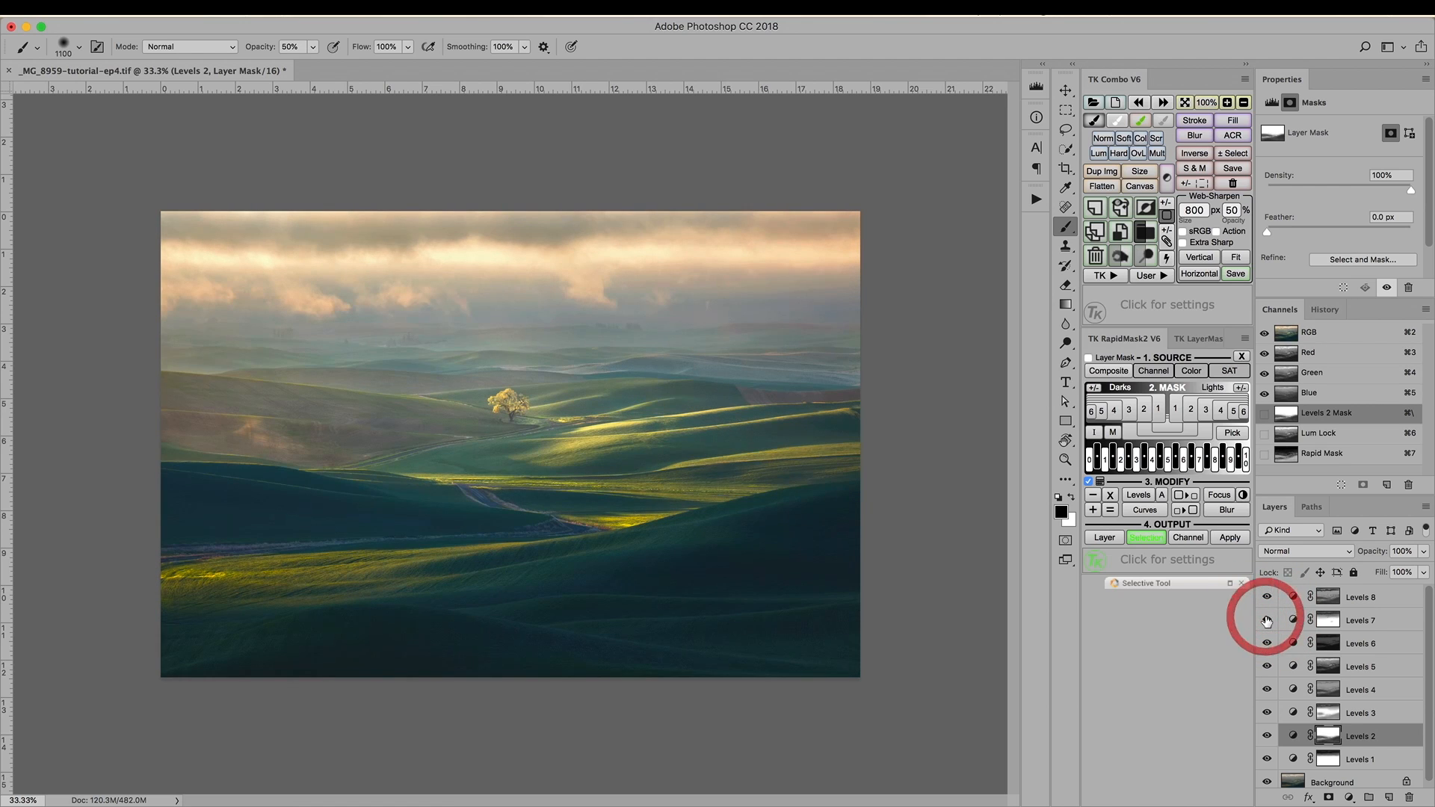
{"action": "left_click", "coordinate": [1266, 620]}
{"action": "left_click", "coordinate": [1266, 620]}
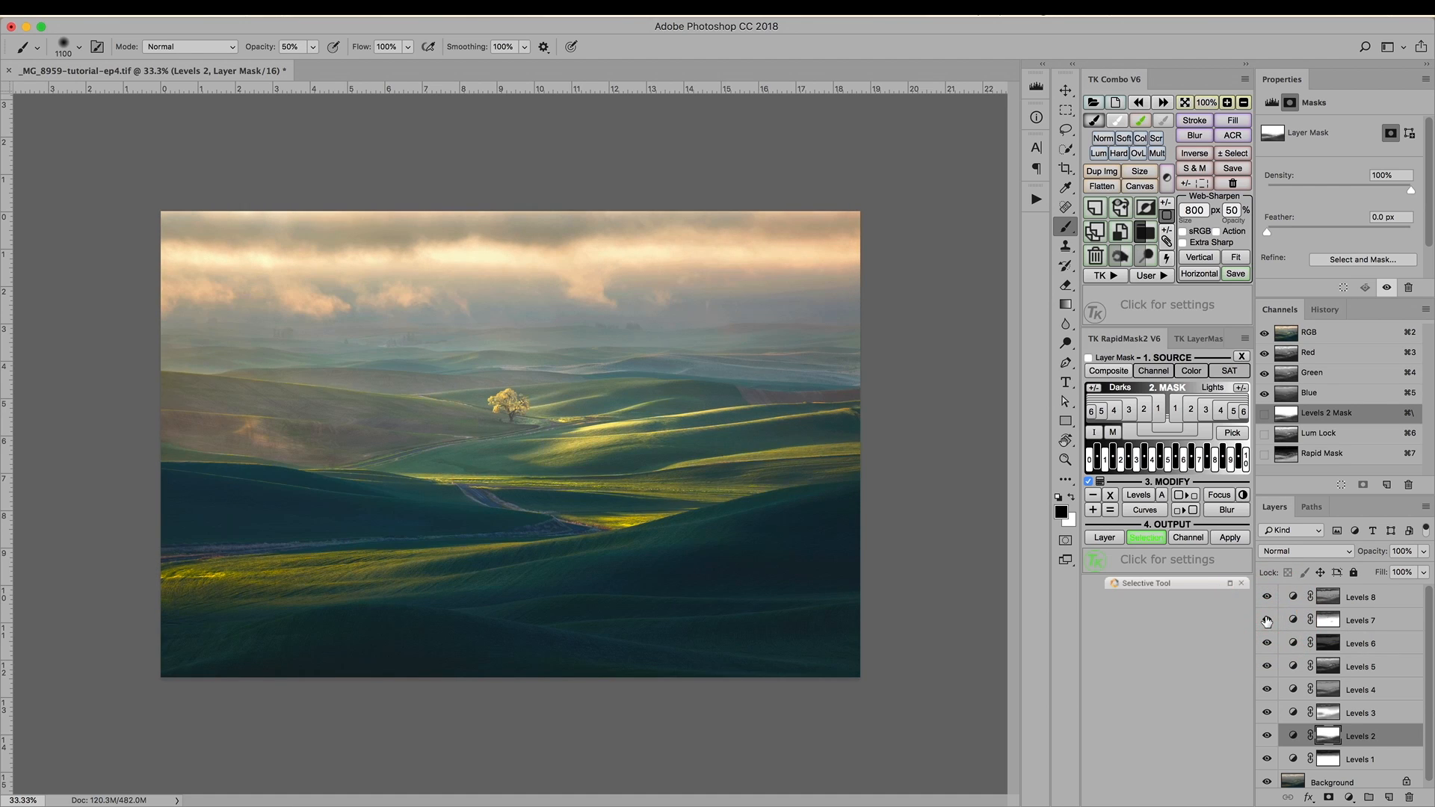
- Paint black across the clouds on the Levels 7 mask with the 1100 px brush at 50% opacity
{"action": "left_click", "coordinate": [1326, 620]}
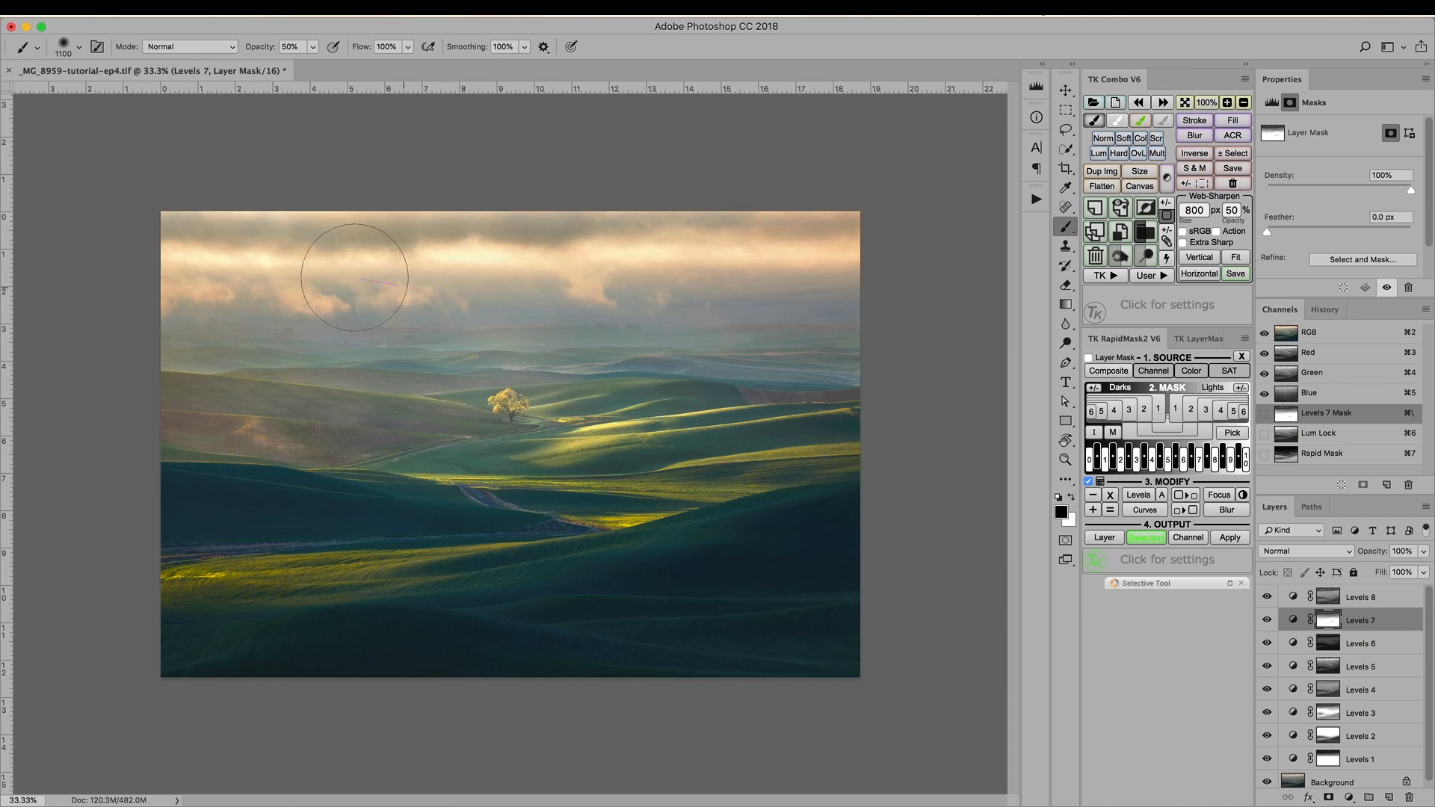
{"action": "mouse_move", "coordinate": [765, 285]}
{"action": "left_mouse_down"}
{"action": "mouse_move", "coordinate": [821, 328]}
{"action": "mouse_move", "coordinate": [691, 292]}
{"action": "mouse_move", "coordinate": [229, 227]}
{"action": "left_mouse_up"}
- Enlarge the layer list area and add a Selective Color adjustment layer above Levels 8
{"action": "left_click", "coordinate": [1324, 598]}
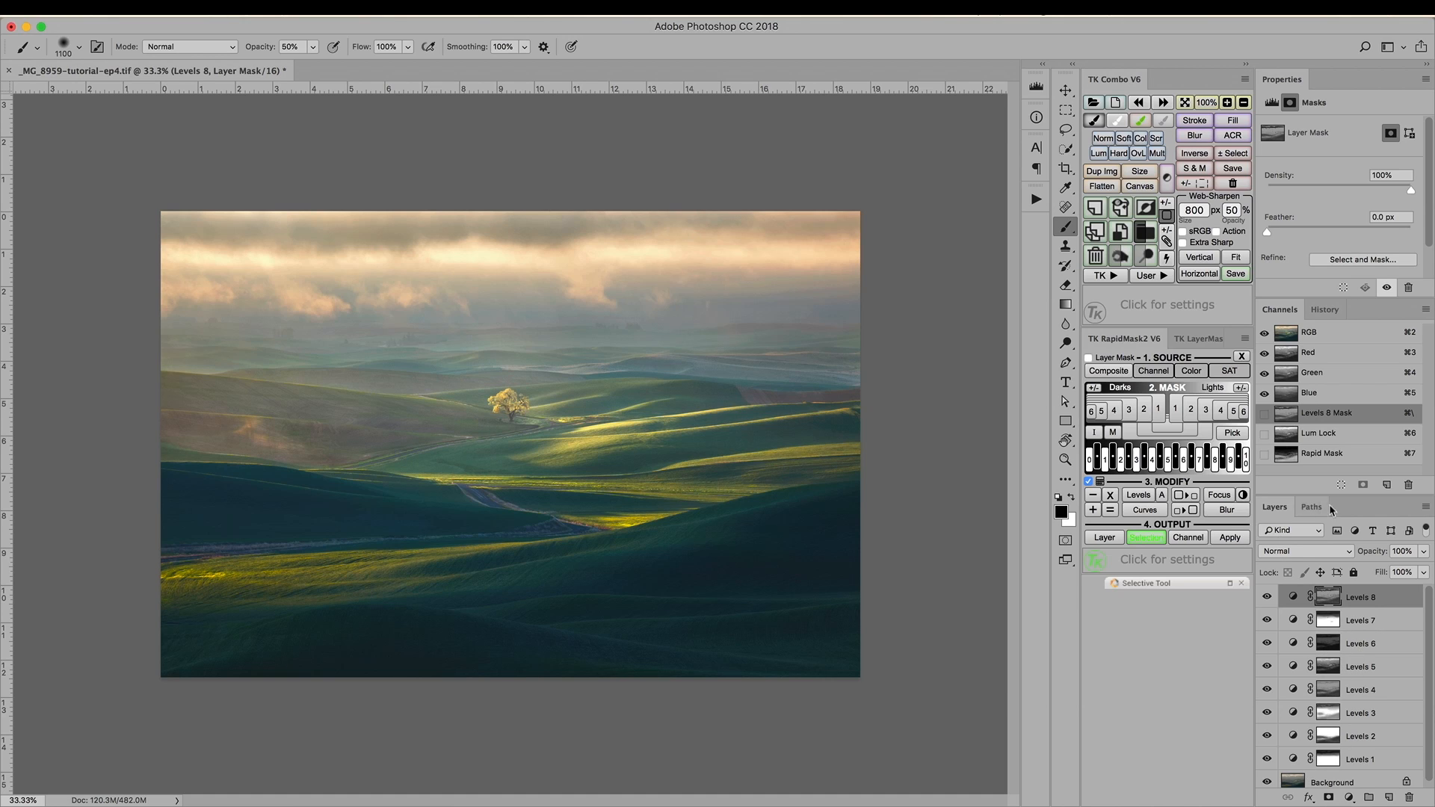
{"action": "left_click_drag", "start_coordinate": [1332, 495], "coordinate": [1341, 456]}
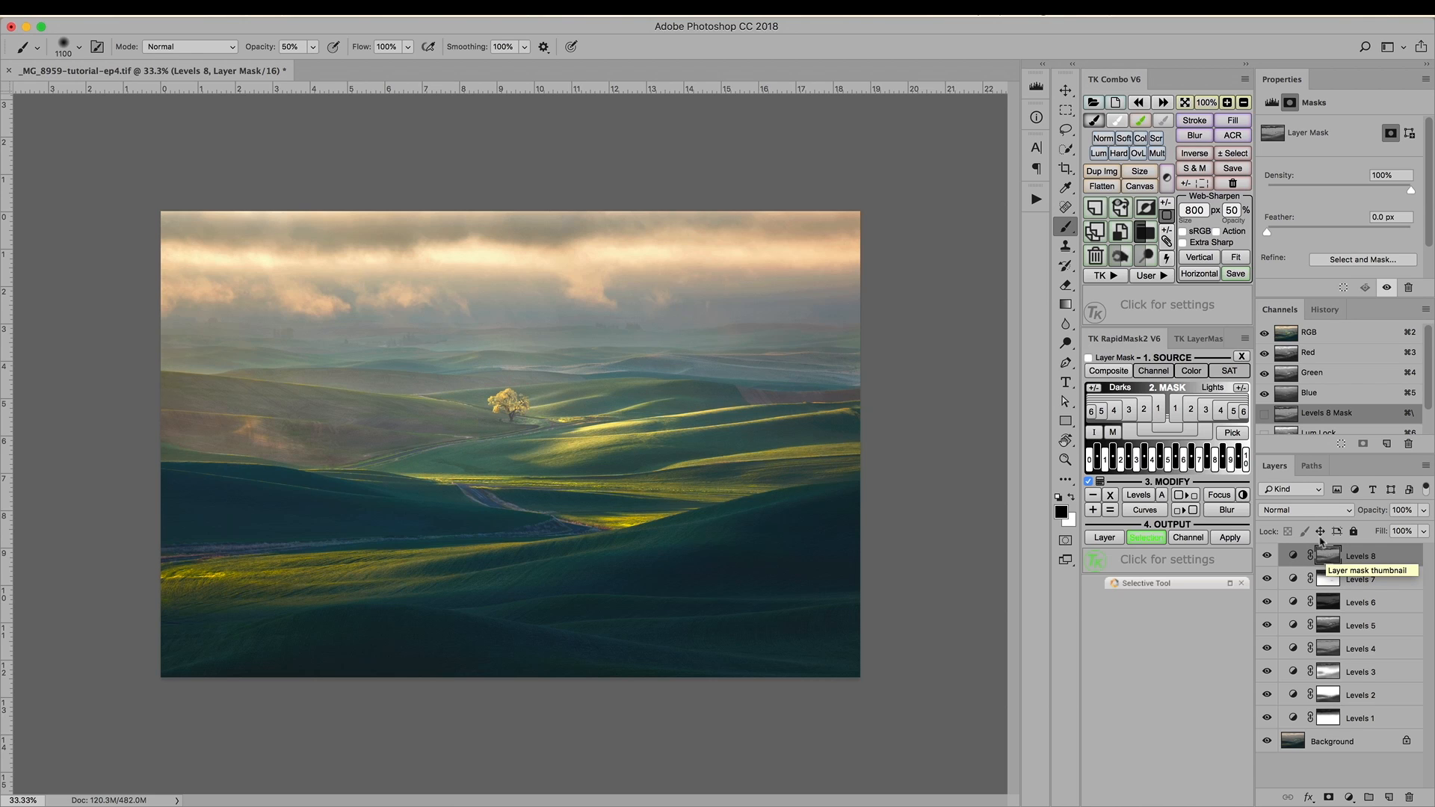
{"action": "left_click", "coordinate": [1166, 177]}
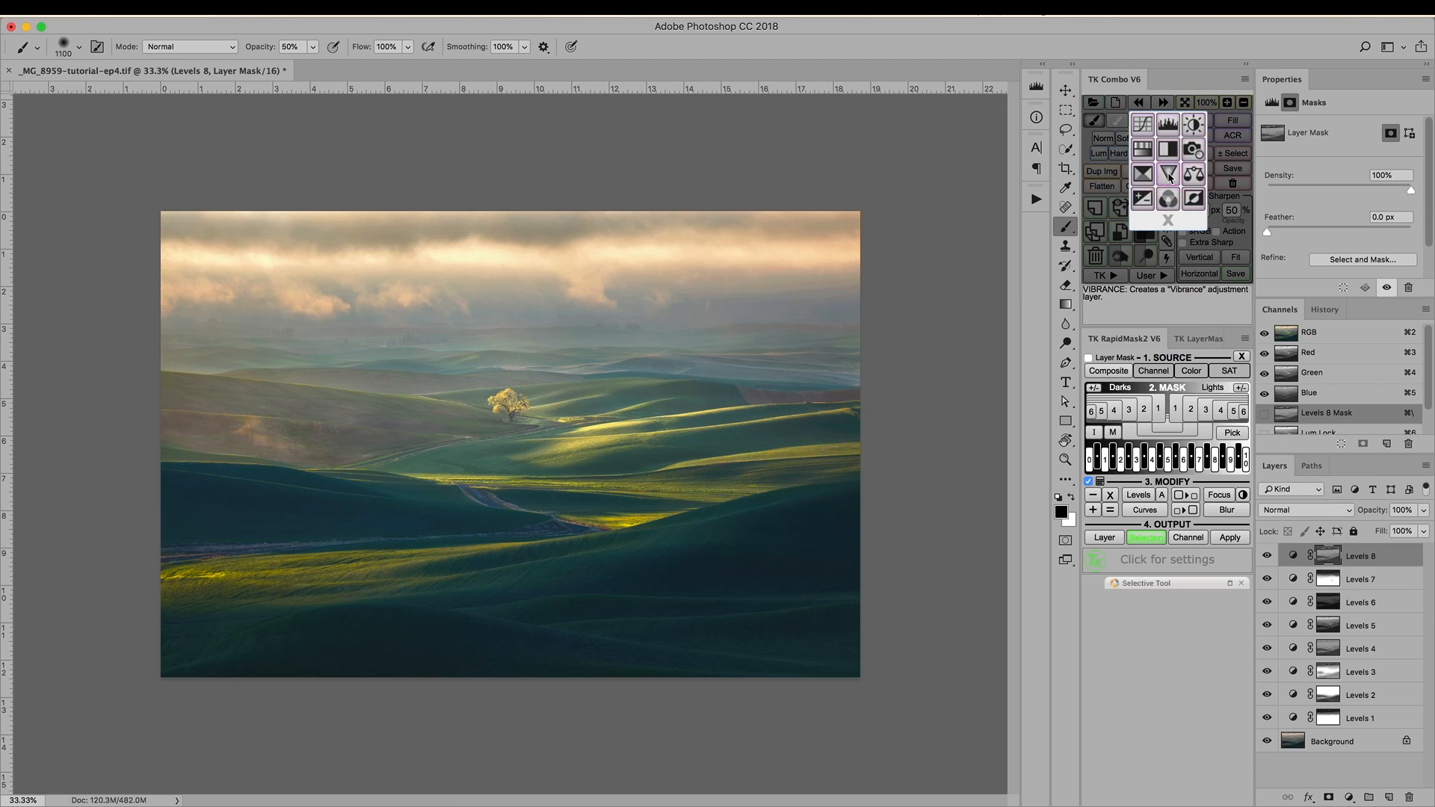
{"action": "left_click", "coordinate": [1145, 175]}
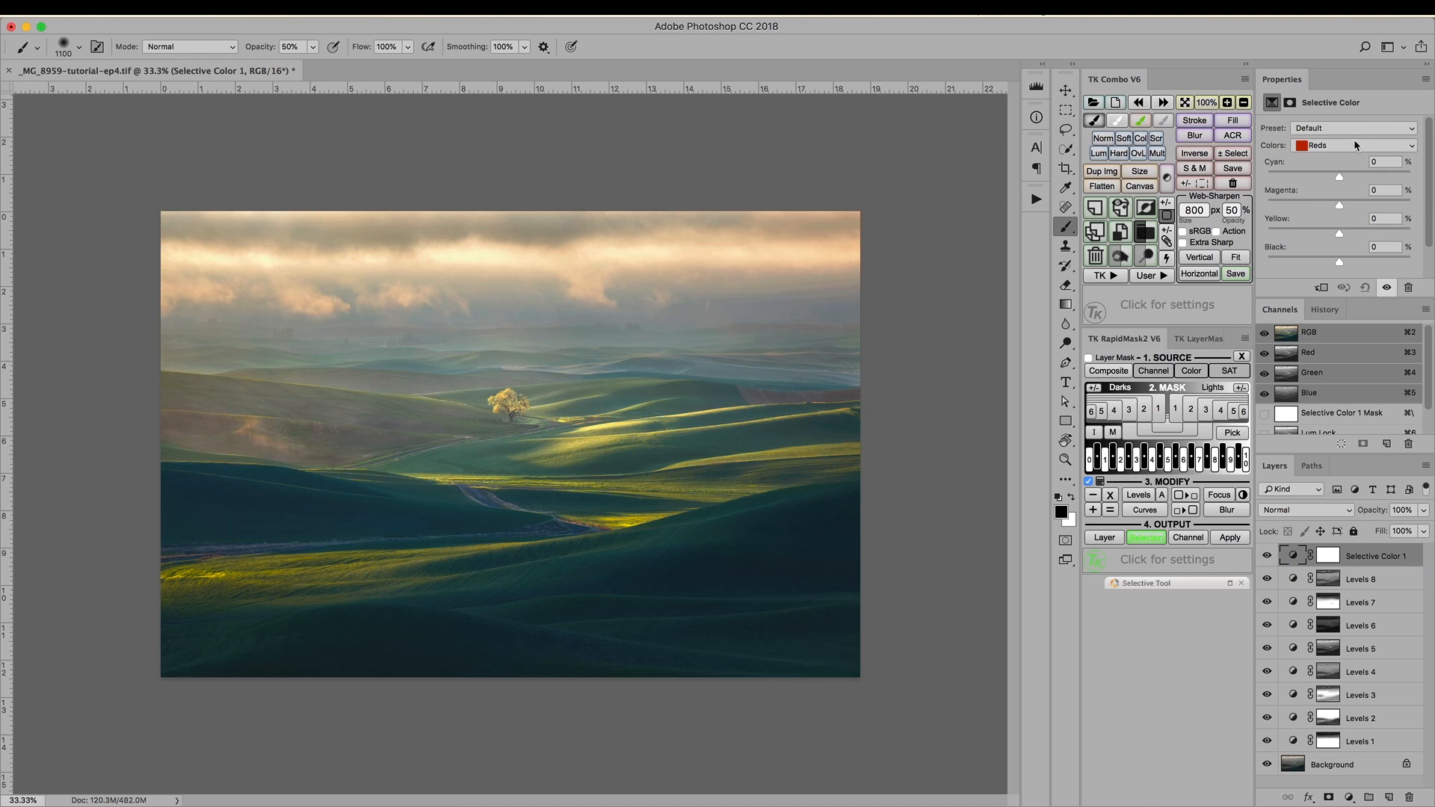
- Adjust the Blues in Selective Color 1 to Cyan 0, Magenta -23 and Yellow +100
{"action": "left_click", "coordinate": [1357, 145]}
{"action": "left_click", "coordinate": [1335, 186]}
{"action": "left_click_drag", "start_coordinate": [1340, 237], "coordinate": [1265, 241]}
{"action": "left_click_drag", "start_coordinate": [1264, 241], "coordinate": [1433, 257]}
{"action": "mouse_move", "coordinate": [1341, 199]}
{"action": "left_mouse_down"}
{"action": "mouse_move", "coordinate": [1282, 201]}
{"action": "mouse_move", "coordinate": [1335, 205]}
{"action": "left_mouse_up"}
{"action": "mouse_move", "coordinate": [1338, 172]}
{"action": "left_mouse_down"}
{"action": "mouse_move", "coordinate": [1315, 174]}
{"action": "mouse_move", "coordinate": [1352, 175]}
{"action": "mouse_move", "coordinate": [1310, 176]}
{"action": "mouse_move", "coordinate": [1349, 181]}
{"action": "left_mouse_up"}
{"action": "left_click_drag", "start_coordinate": [1386, 162], "coordinate": [1350, 156]}
{"action": "type", "text": "0"}
{"action": "key", "text": "Return"}
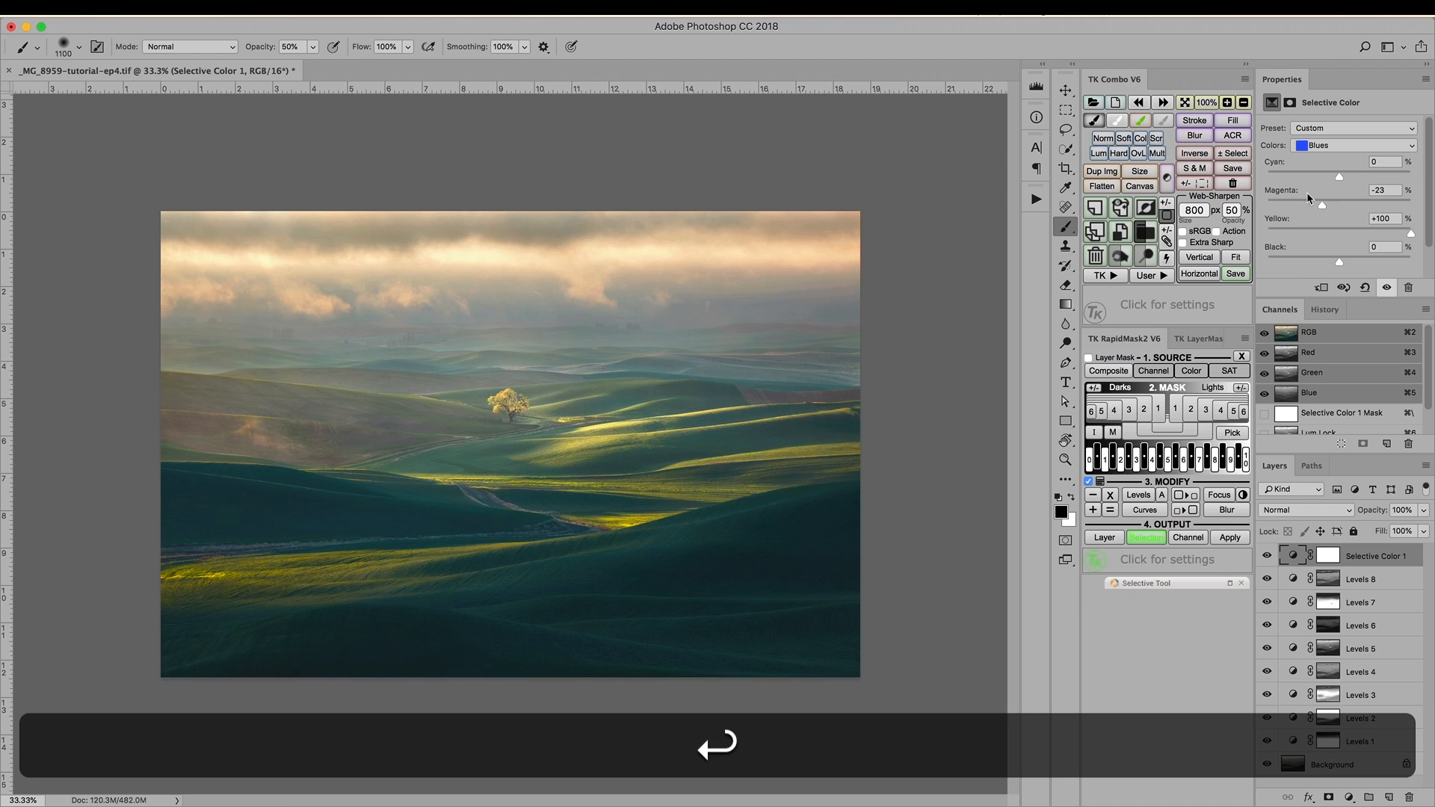
- Check the effect of the Blues adjustment by switching Selective Color 1's visibility off and on
{"action": "left_click", "coordinate": [1268, 556]}
{"action": "left_click", "coordinate": [1268, 556]}
{"action": "left_click", "coordinate": [1268, 556]}
{"action": "left_click", "coordinate": [1267, 556]}
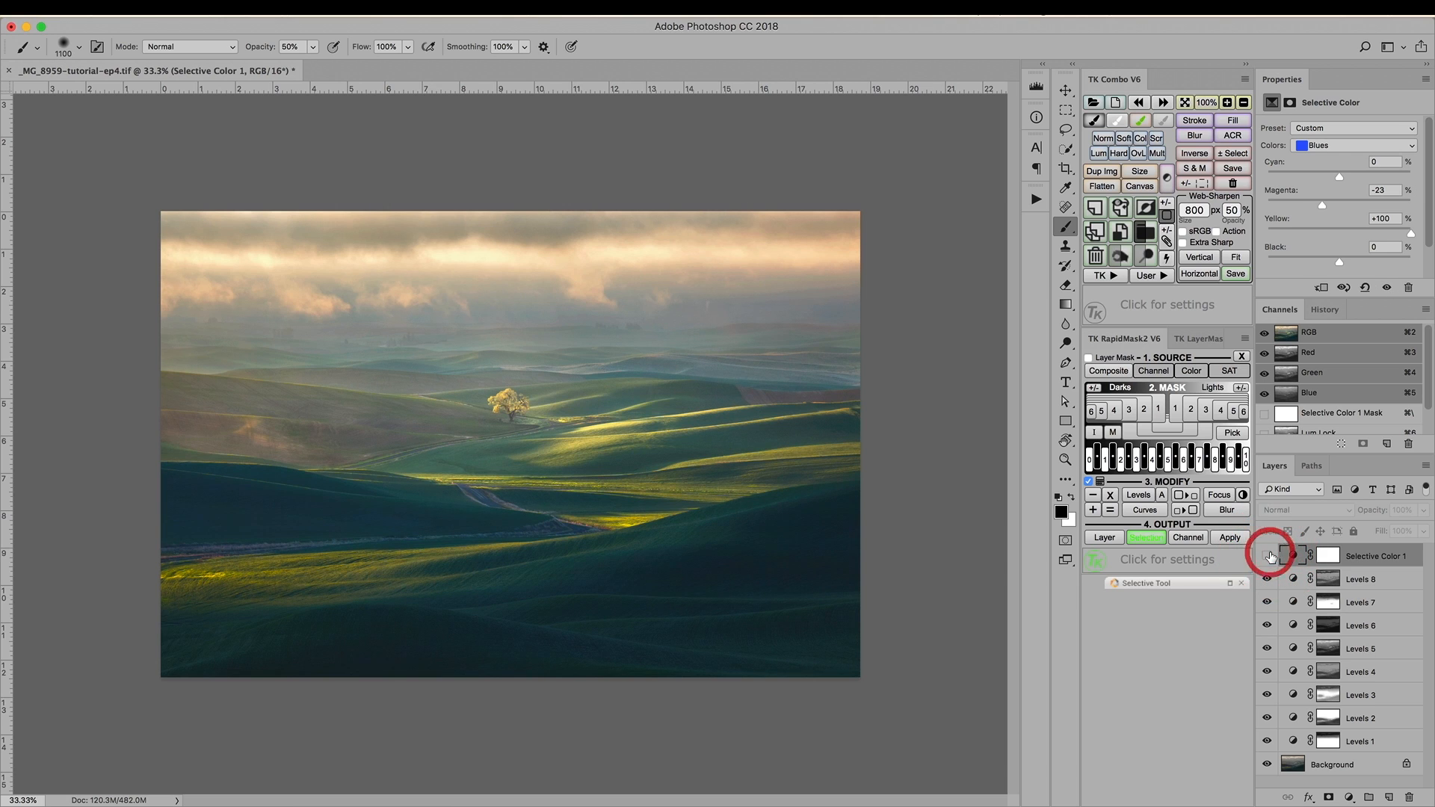
{"action": "left_click", "coordinate": [1268, 556]}
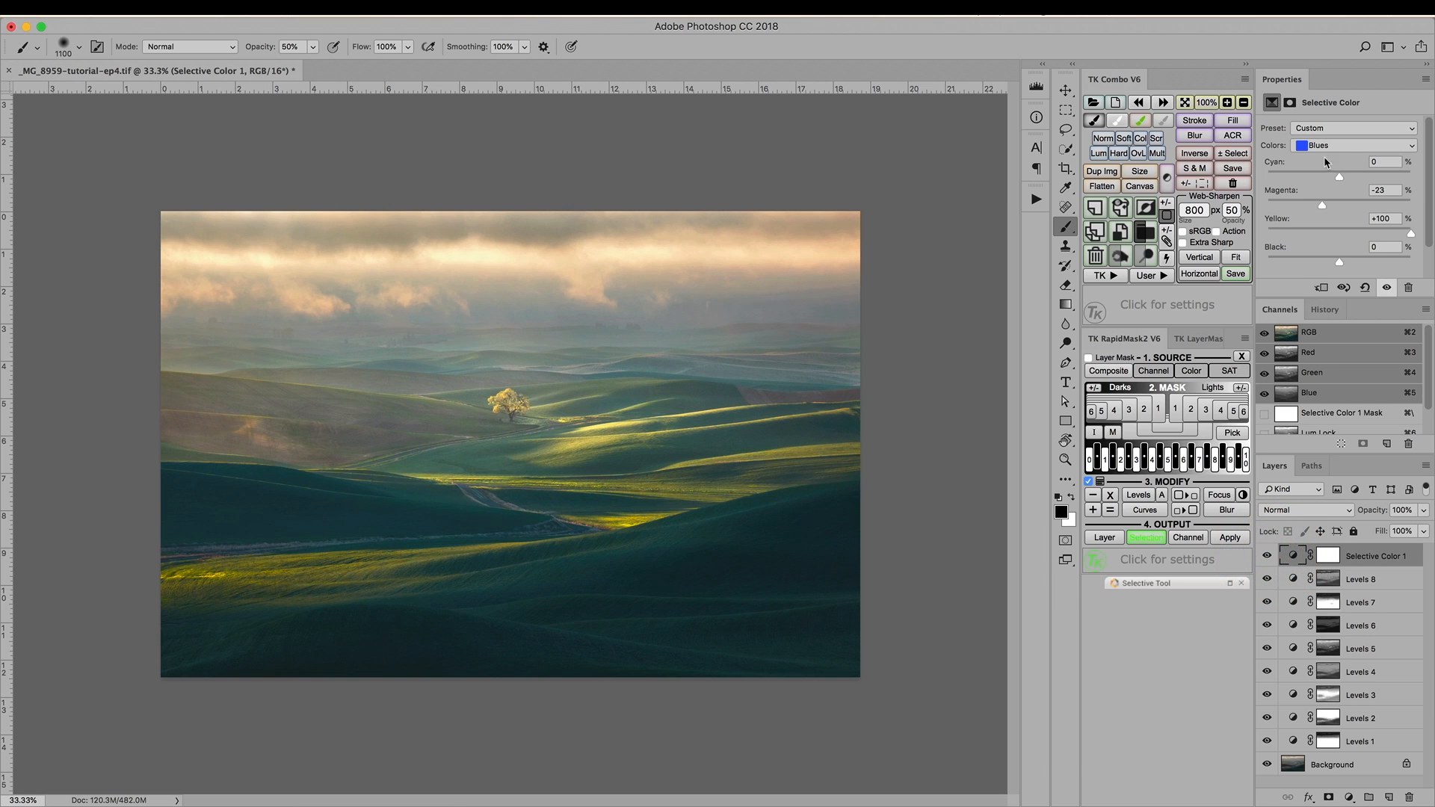
- Adjust the Cyans in Selective Color 1 to Cyan -8, Magenta +4 and Yellow +74
{"action": "left_click", "coordinate": [1331, 145]}
{"action": "left_click", "coordinate": [1329, 135]}
{"action": "left_click_drag", "start_coordinate": [1339, 235], "coordinate": [1393, 236]}
{"action": "left_click_drag", "start_coordinate": [1341, 200], "coordinate": [1341, 201]}
{"action": "left_click_drag", "start_coordinate": [1339, 177], "coordinate": [1338, 177]}
{"action": "left_click_drag", "start_coordinate": [1320, 183], "coordinate": [1333, 179]}
- Compare the image with and without the Cyans adjustment by toggling Selective Color 1's visibility
{"action": "left_click", "coordinate": [1266, 555]}
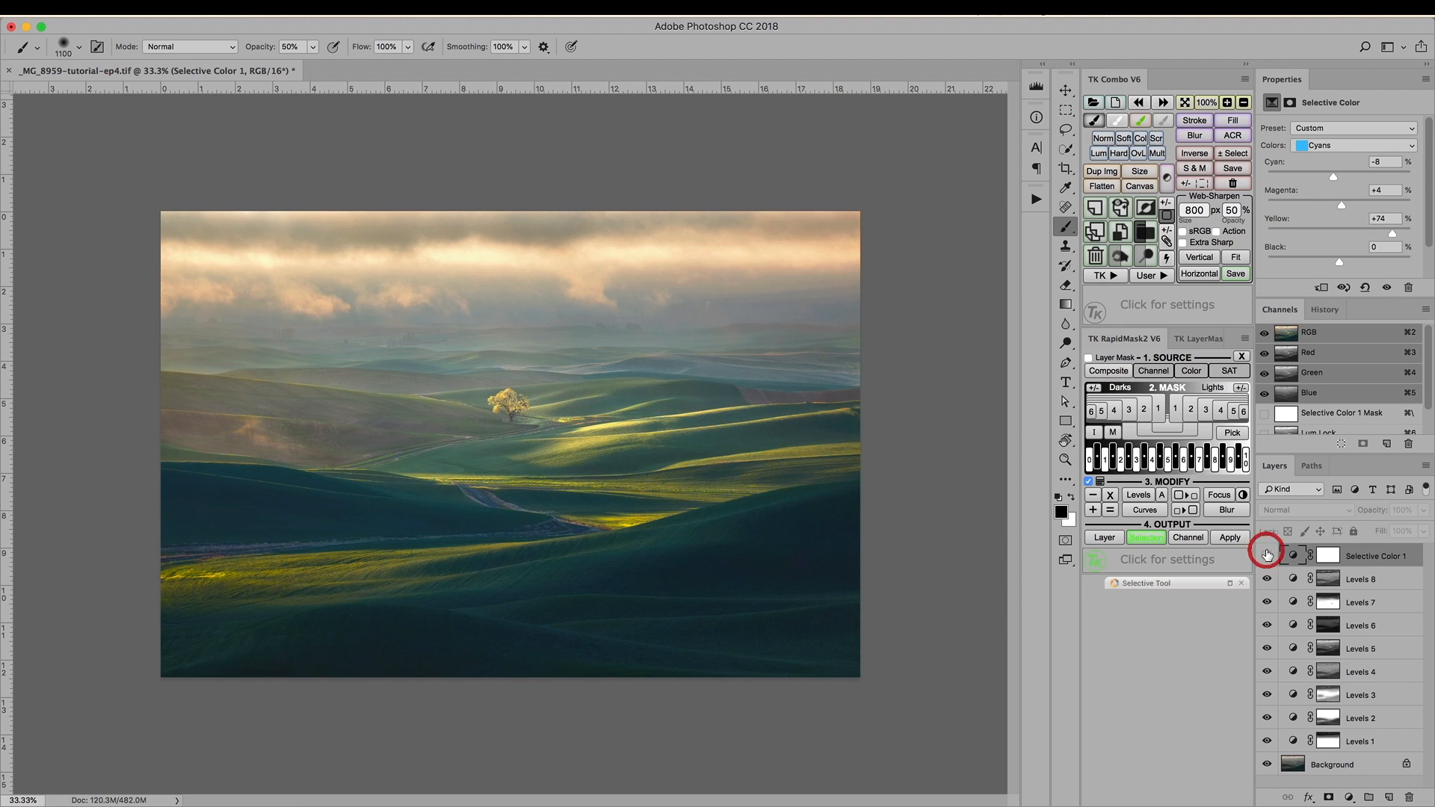
{"action": "left_click", "coordinate": [1266, 554]}
{"action": "left_click", "coordinate": [1267, 555]}
{"action": "left_click", "coordinate": [1266, 554]}
{"action": "left_click", "coordinate": [1266, 554]}
{"action": "left_click", "coordinate": [1266, 554]}
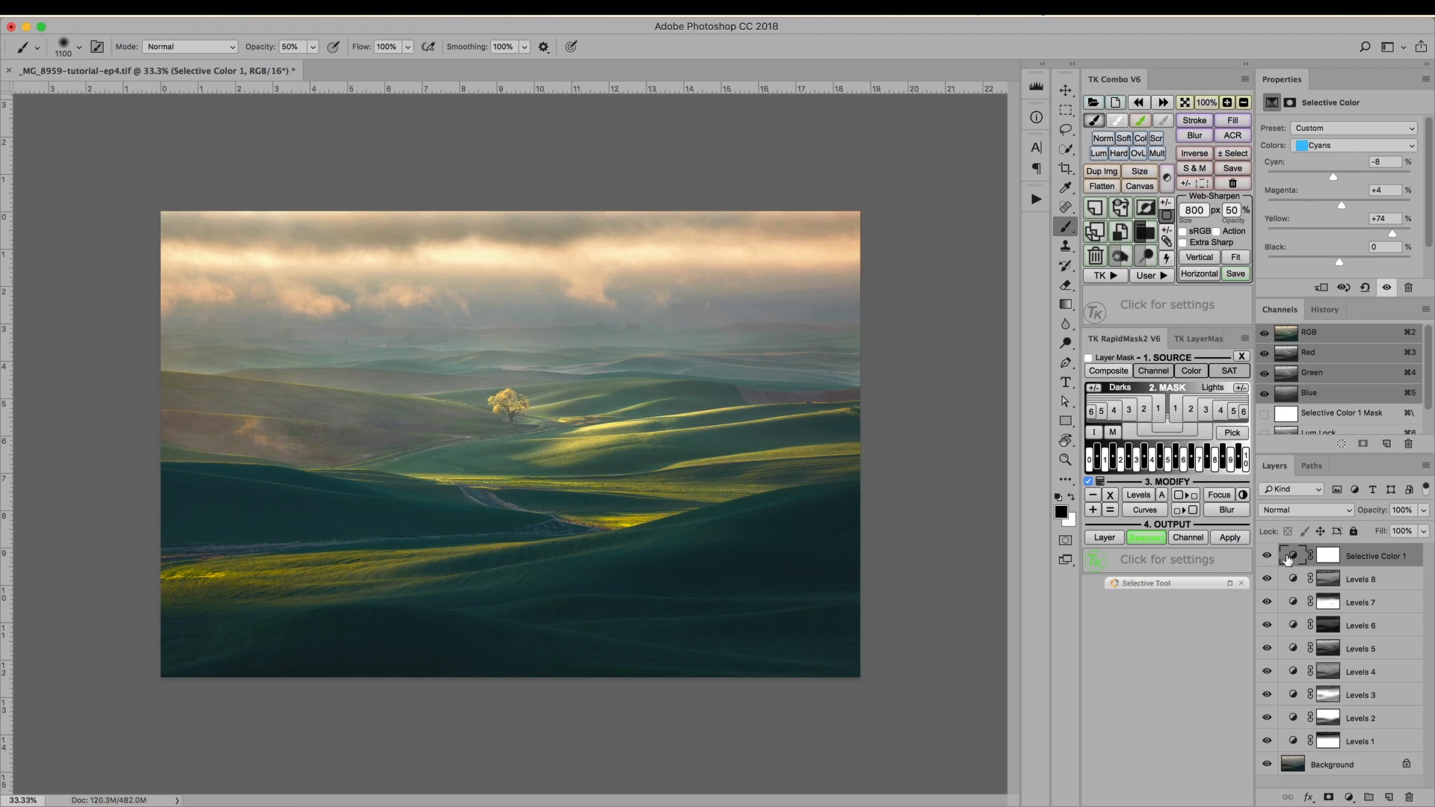
- Add a Color Balance adjustment layer and set its Midtones to Cyan-Red +2, Magenta-Green +2 and Yellow-Blue -4
{"action": "left_click", "coordinate": [1168, 178]}
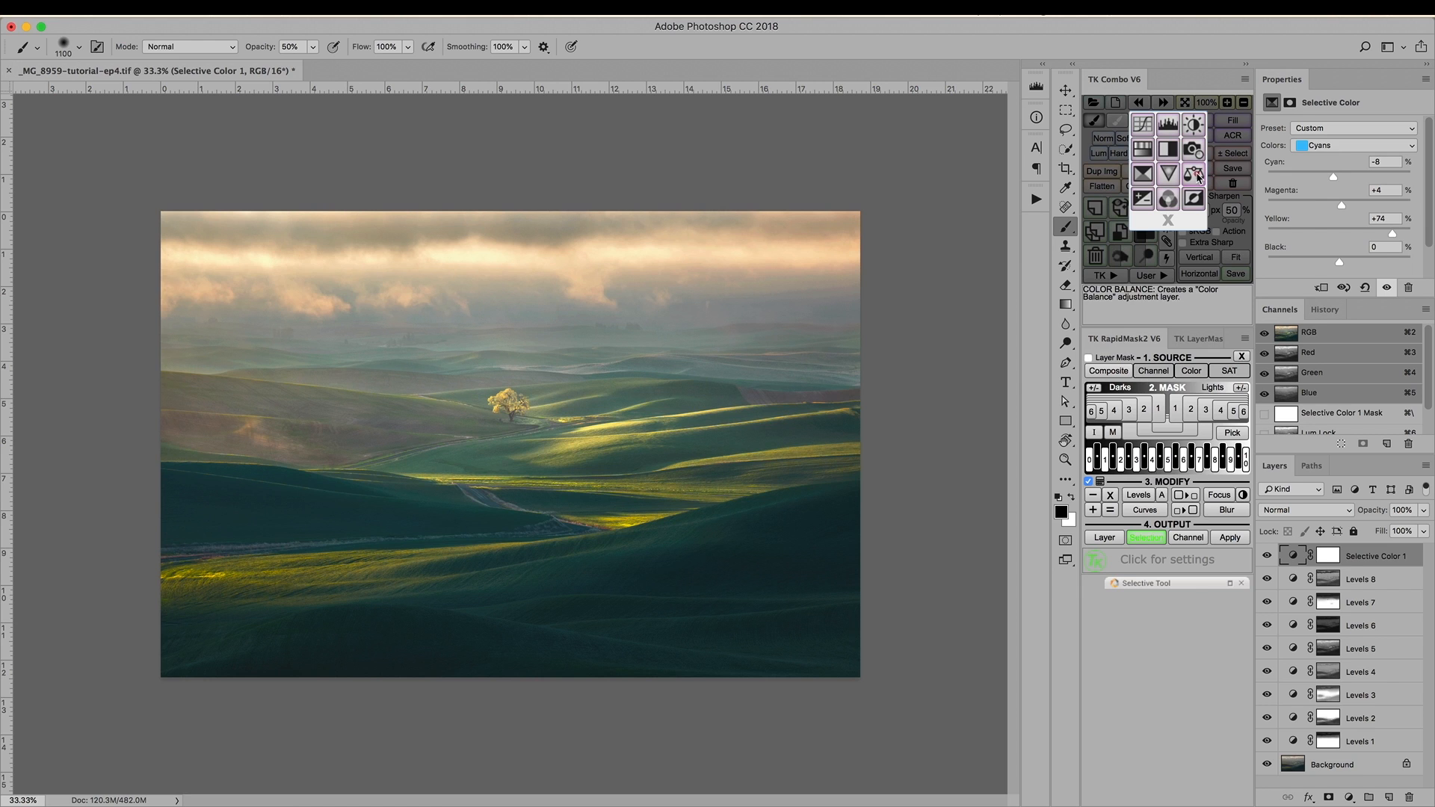
{"action": "left_click", "coordinate": [1195, 175]}
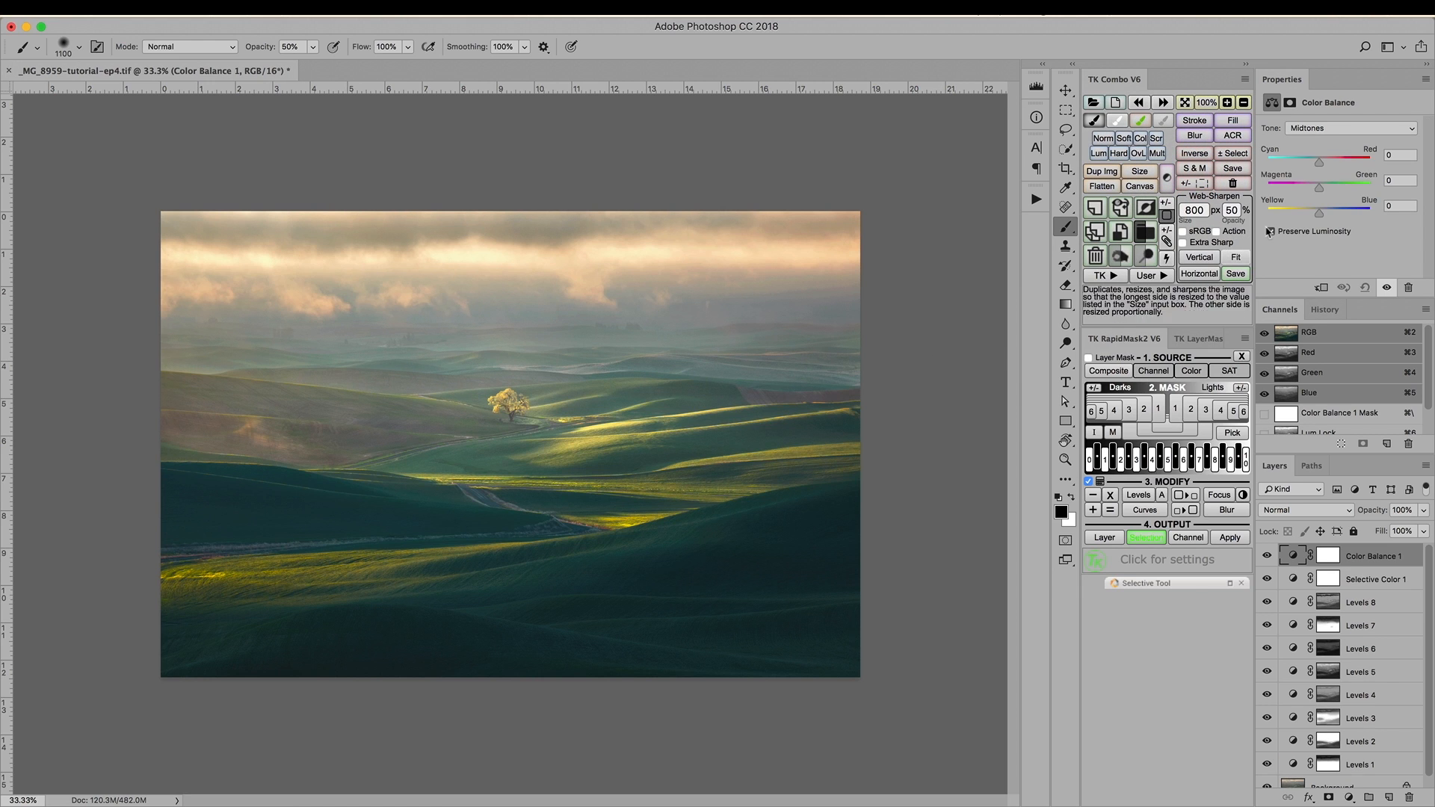
{"action": "left_click", "coordinate": [1347, 129]}
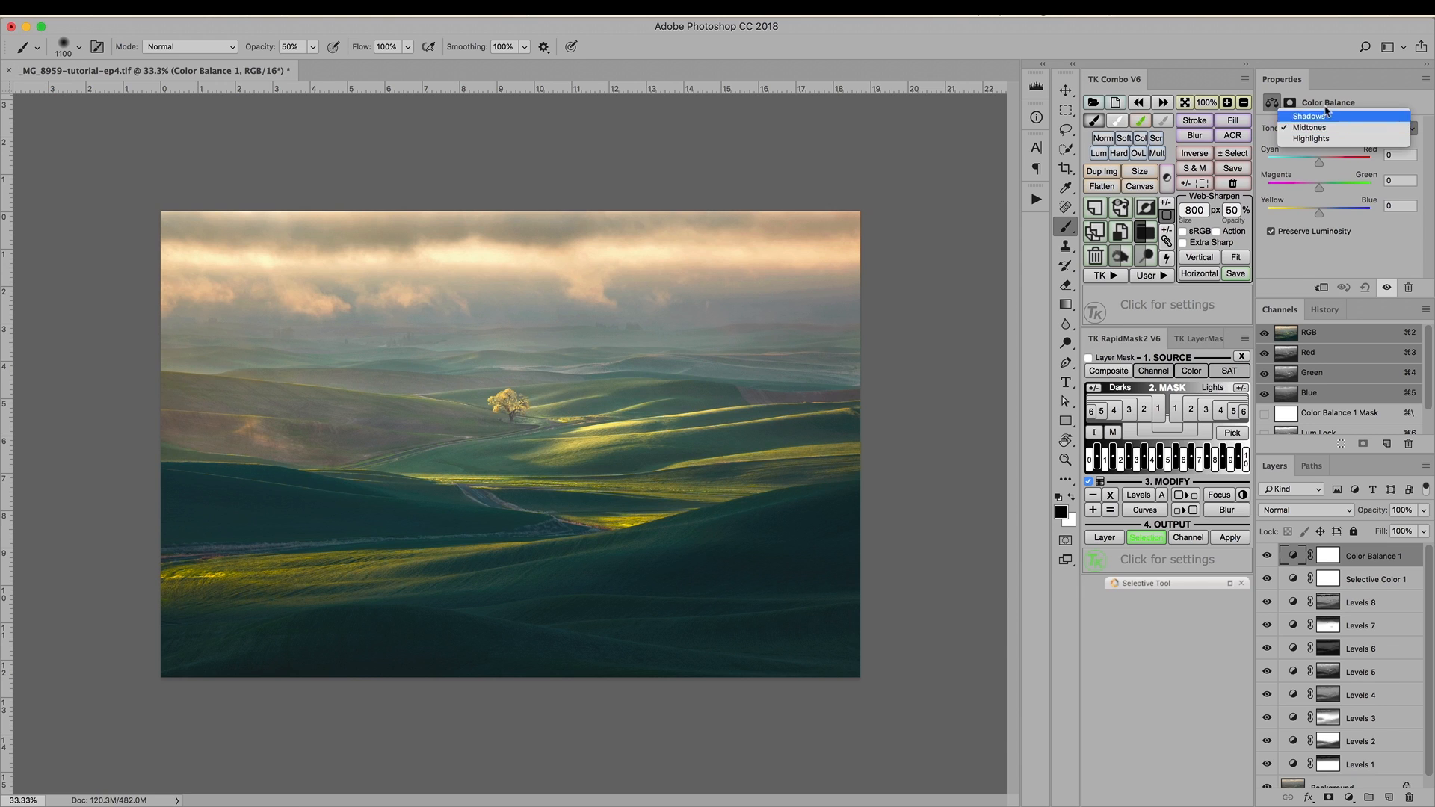
{"action": "left_click", "coordinate": [1317, 127]}
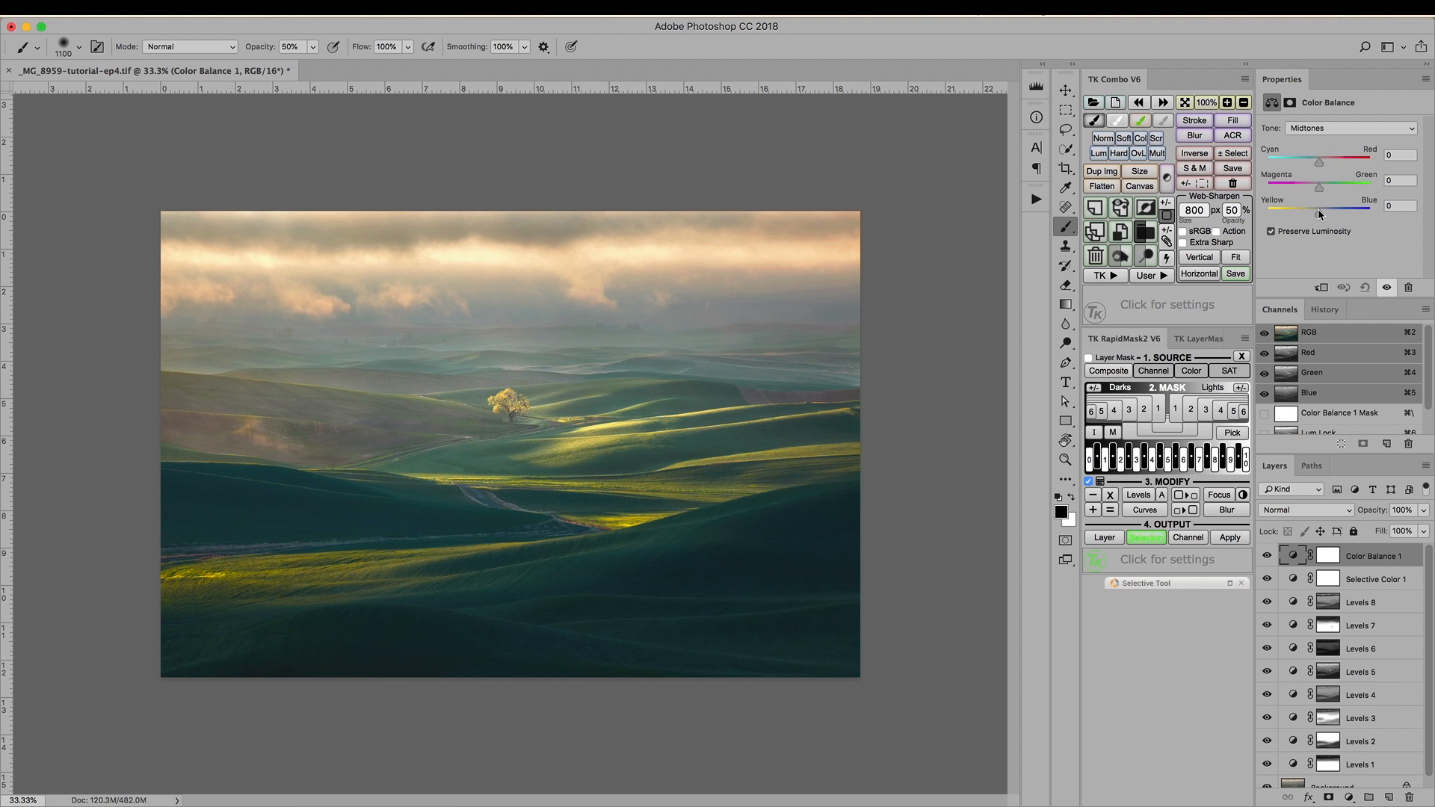
{"action": "mouse_move", "coordinate": [1319, 214]}
{"action": "left_mouse_down"}
{"action": "mouse_move", "coordinate": [1304, 221]}
{"action": "mouse_move", "coordinate": [1317, 215]}
{"action": "left_mouse_up"}
{"action": "left_click_drag", "start_coordinate": [1321, 161], "coordinate": [1322, 163]}
{"action": "left_click_drag", "start_coordinate": [1315, 186], "coordinate": [1320, 190]}
{"action": "left_click", "coordinate": [1321, 189]}
- Compare the image with and without Color Balance 1 by toggling its visibility, leaving the layer hidden
{"action": "left_click", "coordinate": [1265, 556]}
{"action": "left_click", "coordinate": [1264, 557]}
{"action": "left_click", "coordinate": [1264, 558]}
{"action": "left_click", "coordinate": [1264, 557]}
{"action": "left_click", "coordinate": [1264, 557]}
{"action": "left_click", "coordinate": [1263, 558]}
{"action": "left_click", "coordinate": [1264, 558]}
{"action": "left_click", "coordinate": [1264, 558]}
{"action": "left_click", "coordinate": [1264, 557]}
{"action": "left_click", "coordinate": [1264, 557]}
{"action": "left_click", "coordinate": [1264, 558]}
{"action": "left_click", "coordinate": [1264, 558]}
{"action": "left_click", "coordinate": [1268, 556]}
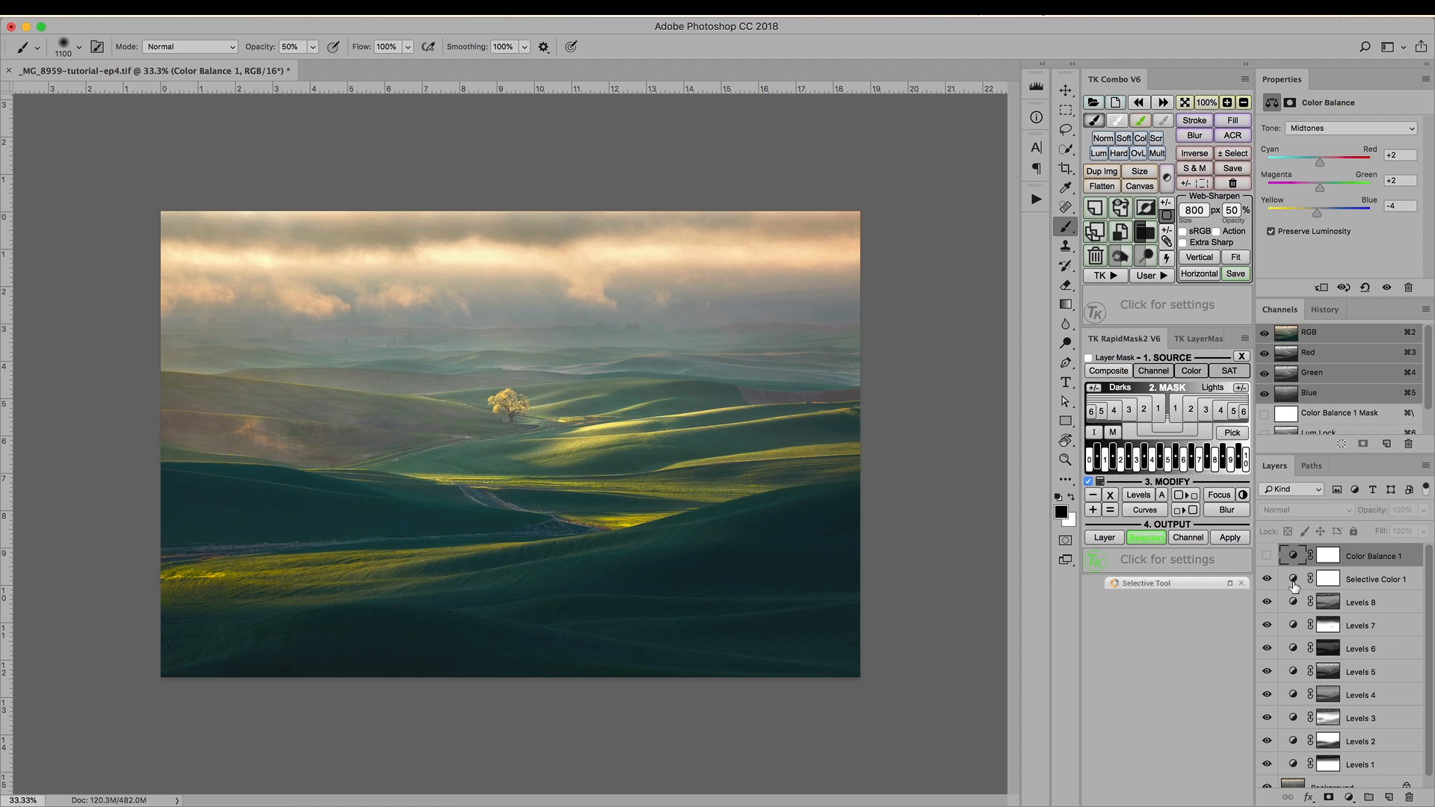
- Examine the color of the hills, tree and distant haze at 100% zoom with Color Balance 1 hidden
{"action": "key", "text": "super+equal"}
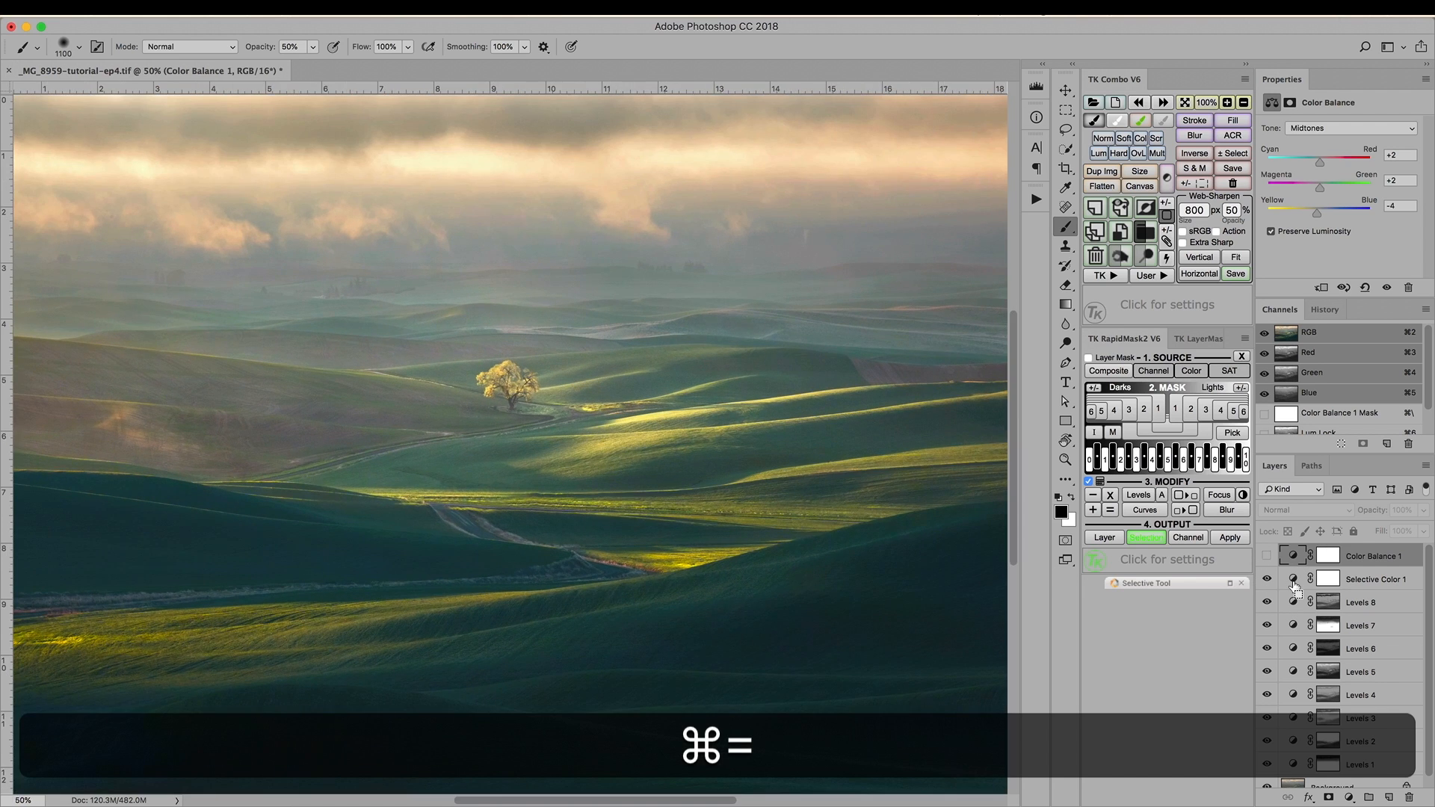
{"action": "key", "text": "super+equal"}
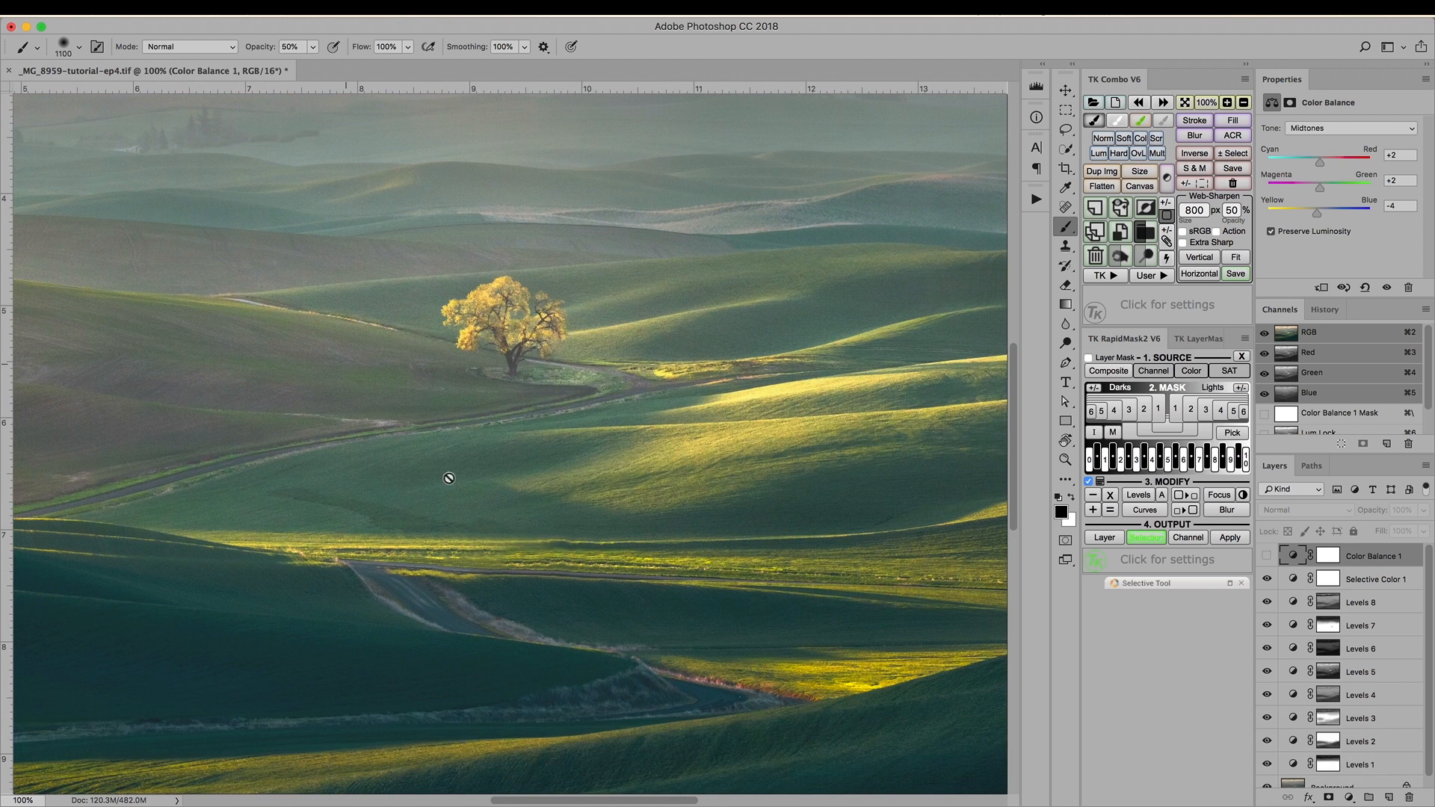
{"action": "key", "text": "space"}
{"action": "left_click_drag", "start_coordinate": [595, 412], "coordinate": [810, 295]}
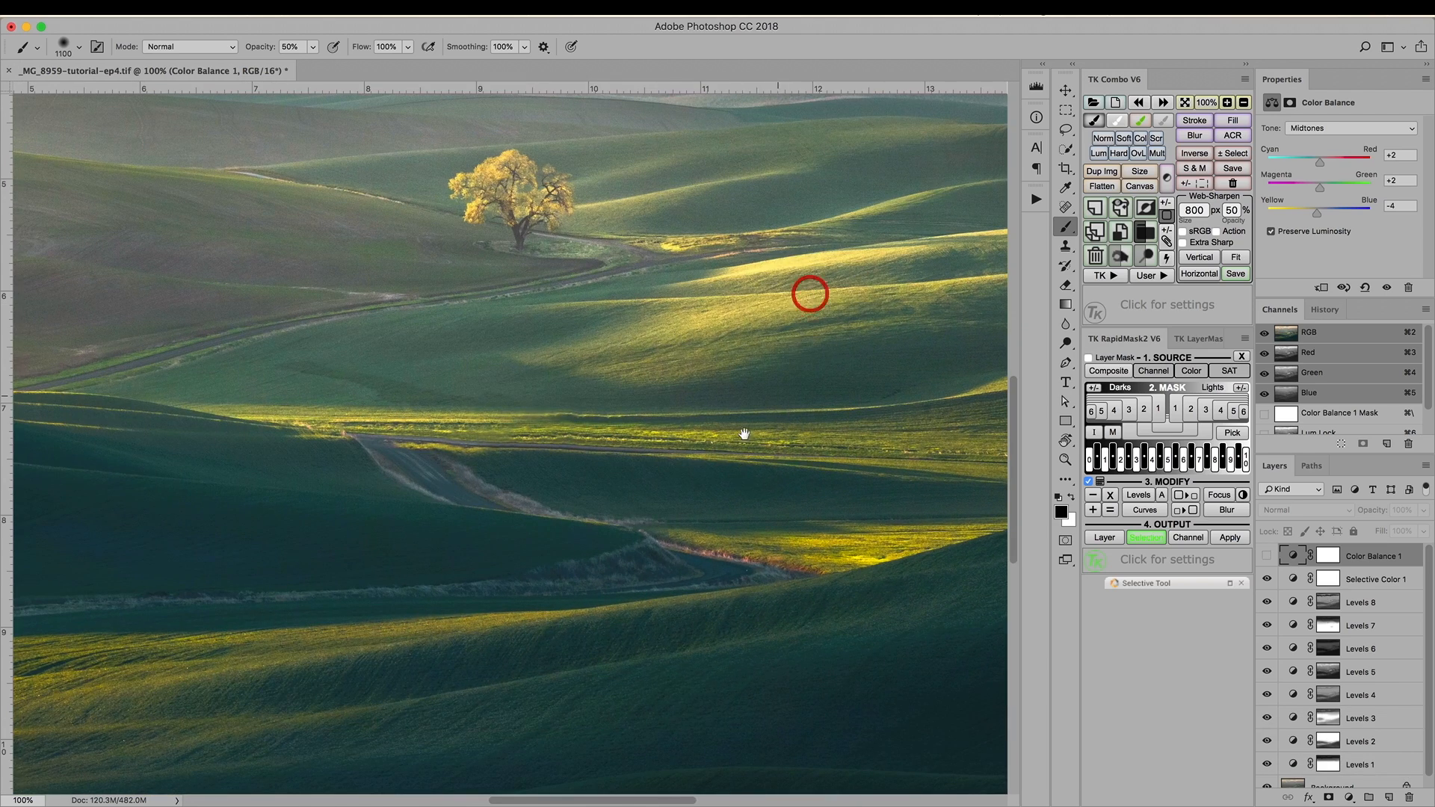
{"action": "left_click_drag", "start_coordinate": [404, 346], "coordinate": [265, 557]}
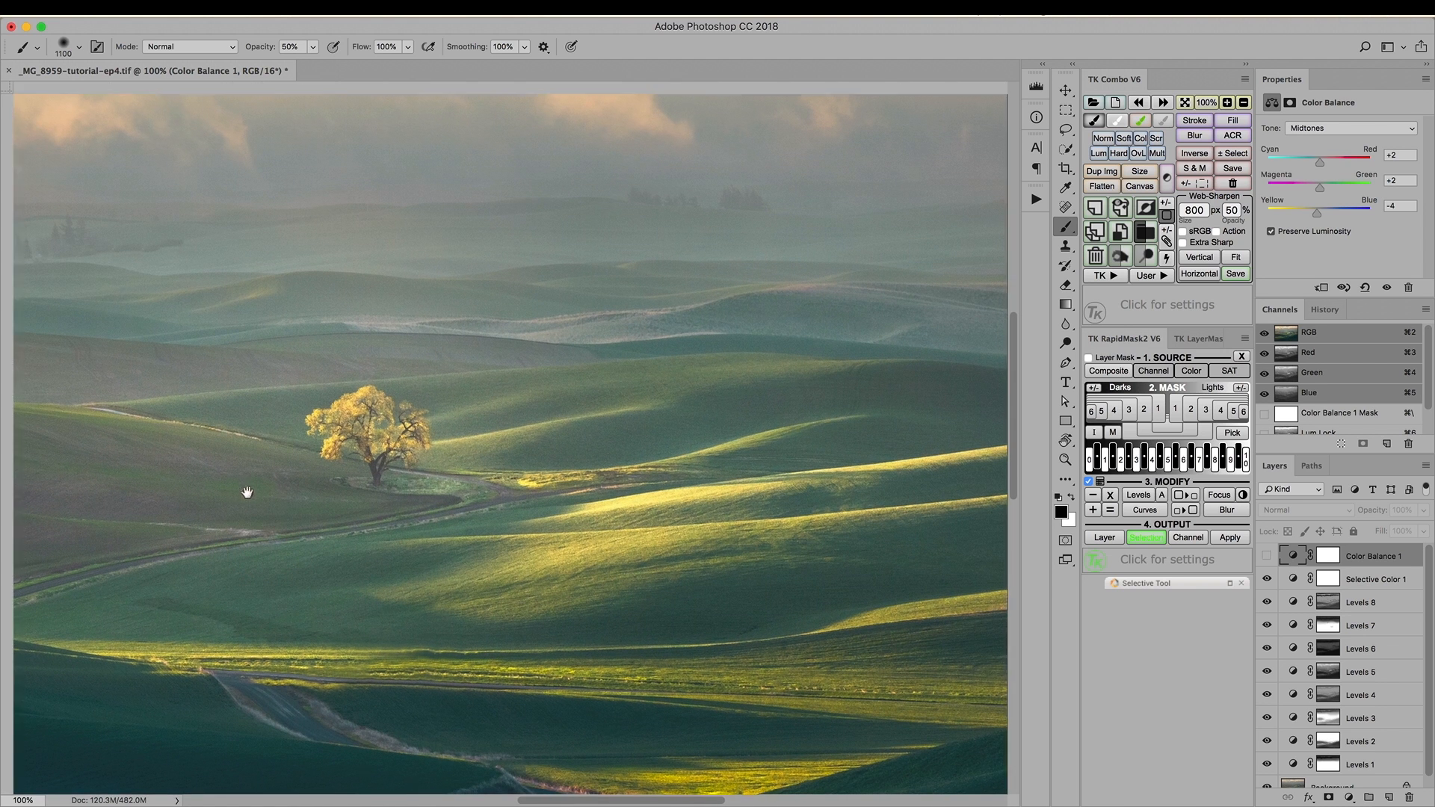
{"action": "left_click_drag", "start_coordinate": [240, 490], "coordinate": [485, 525]}
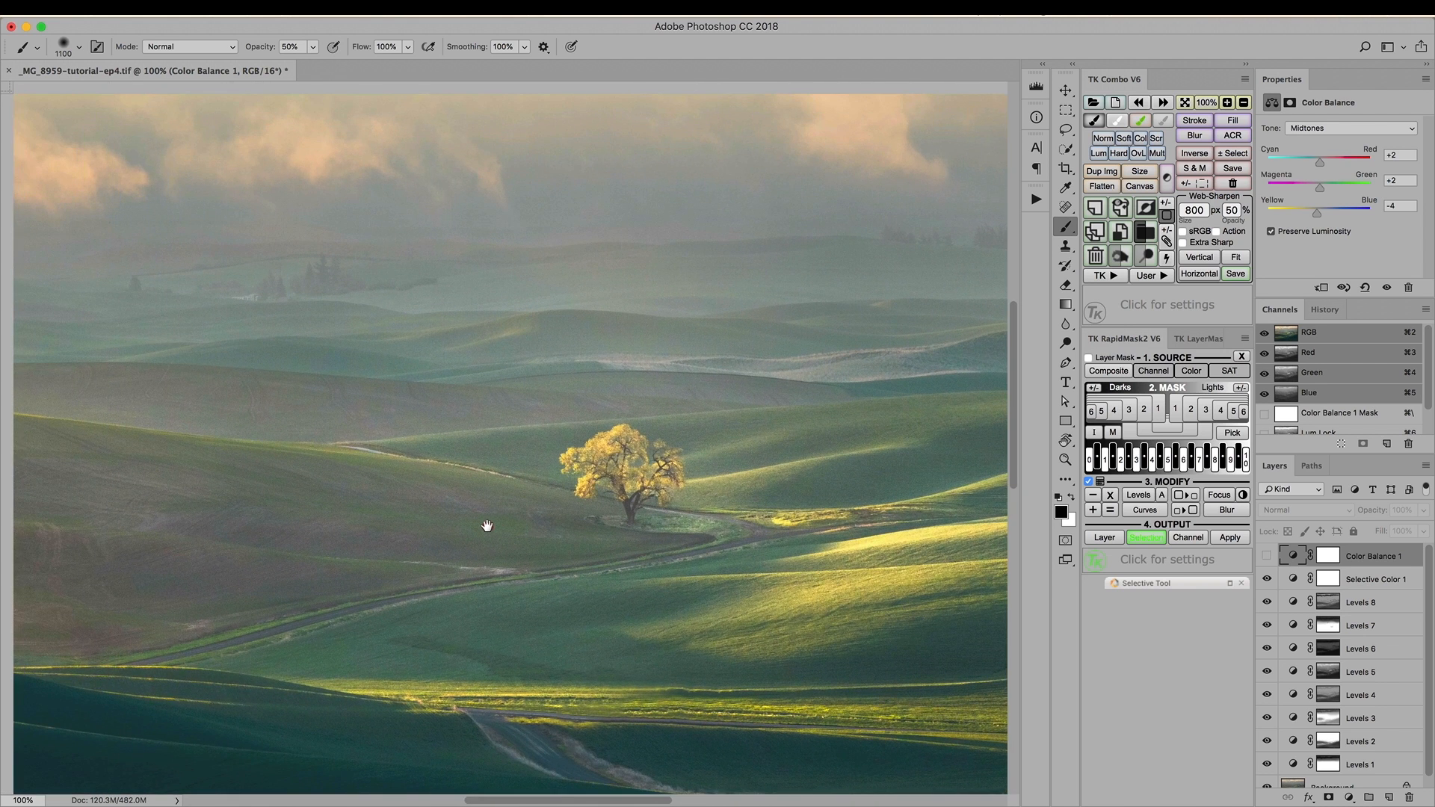
{"action": "left_click_drag", "start_coordinate": [480, 513], "coordinate": [247, 432]}
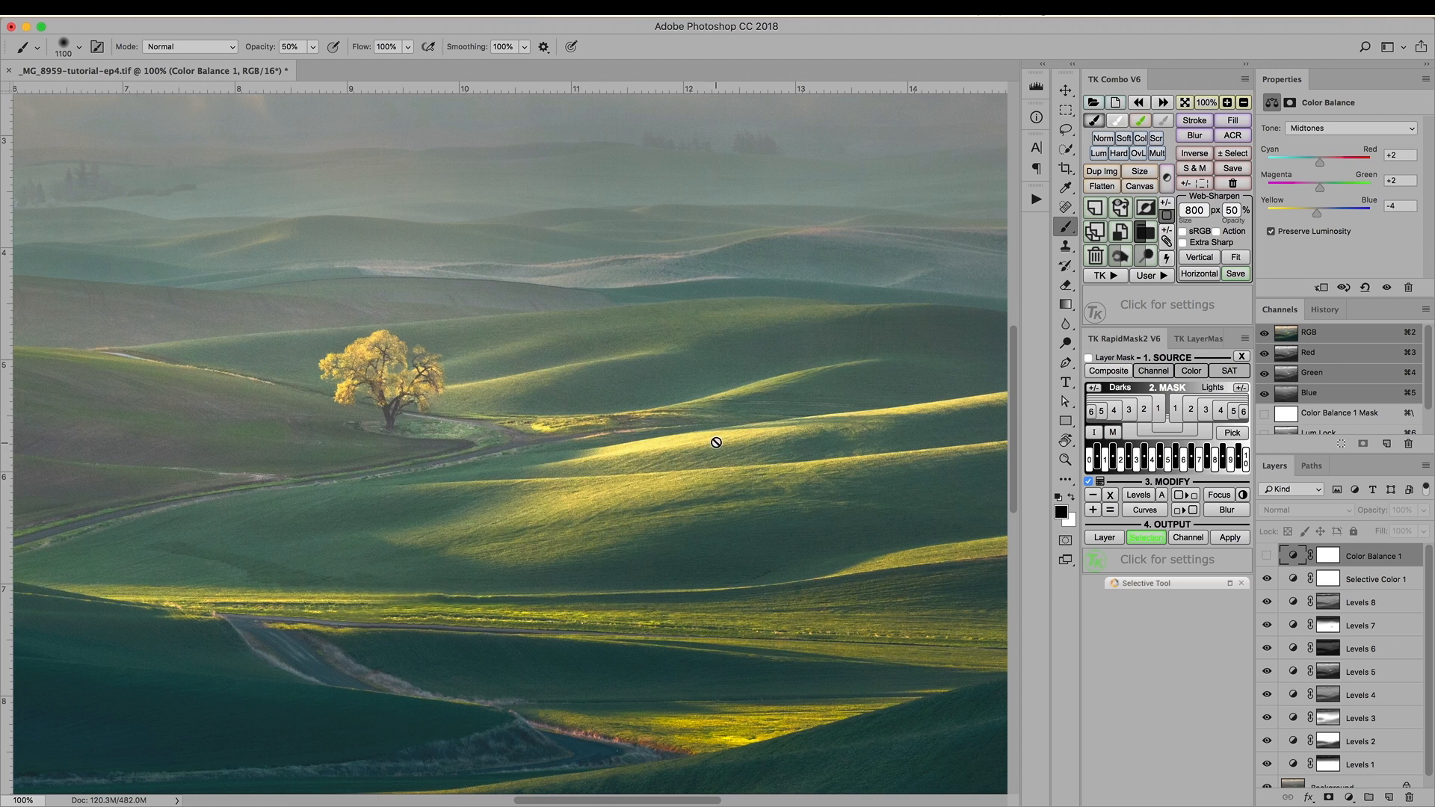
- Select Selective Color 1 and reduce the brush size to 125 px
{"action": "key", "text": "b"}
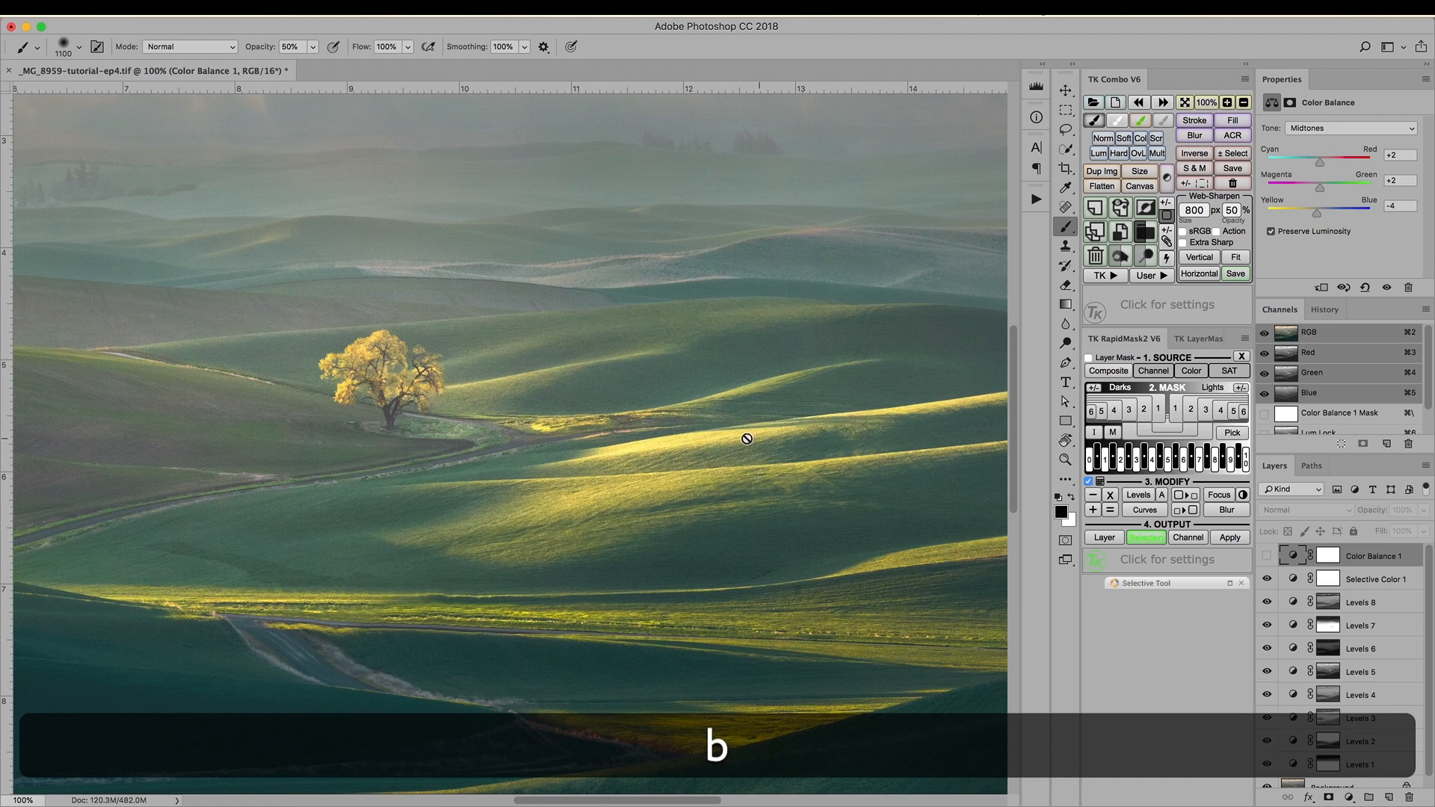
{"action": "left_click", "coordinate": [1297, 578]}
{"action": "key", "text": "bracketleft"}
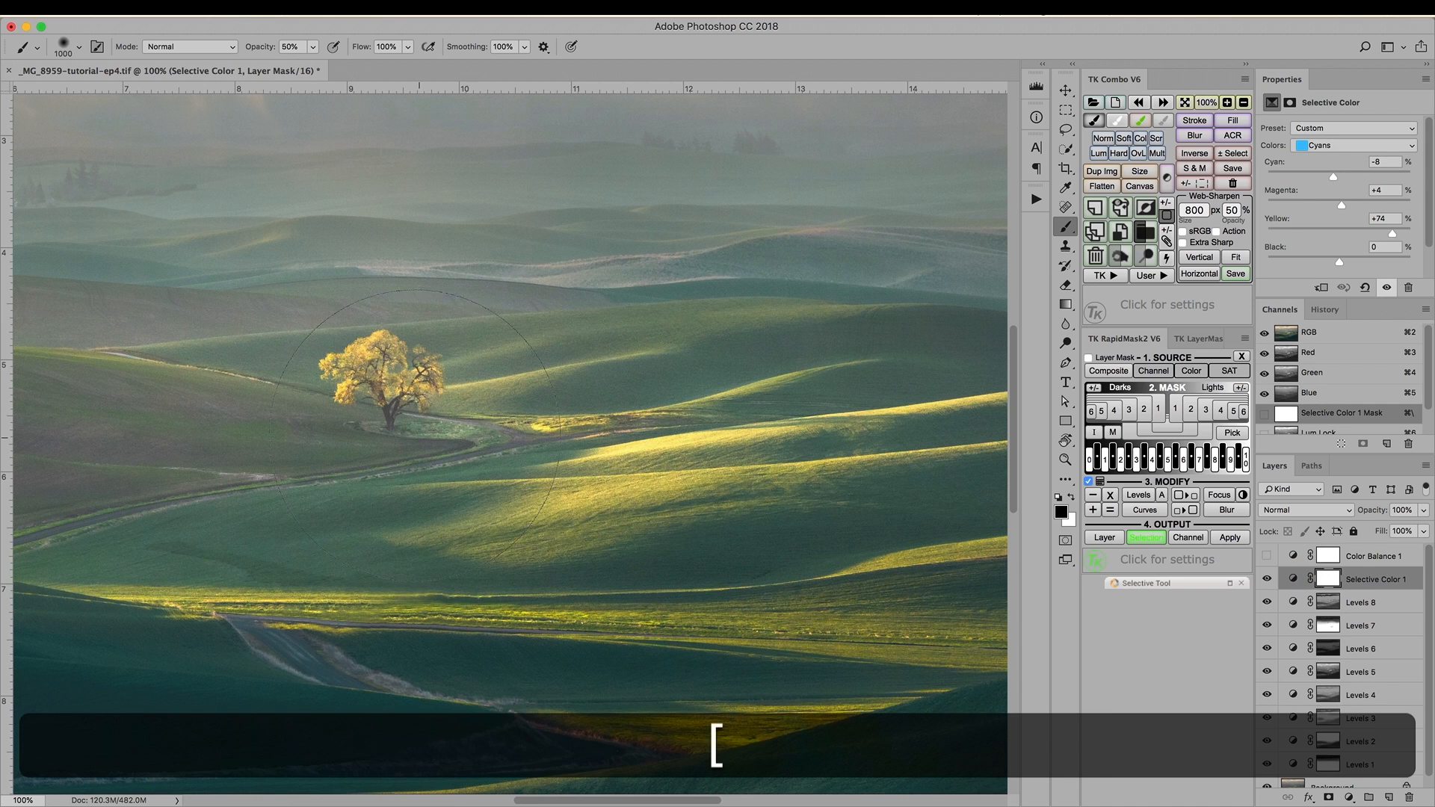
{"action": "key", "text": "bracketleft"}
{"action": "key", "text": "bracketleft"}
{"action": "key", "text": "bracketleft"}
{"action": "key", "text": "bracketleft"}
{"action": "key", "text": "bracketleft"}
{"action": "key", "text": "bracketleft"}
{"action": "key", "text": "bracketleft"}
{"action": "key", "text": "bracketleft"}
{"action": "key", "text": "bracketleft"}
{"action": "key", "text": "bracketleft"}
{"action": "key", "text": "bracketleft"}
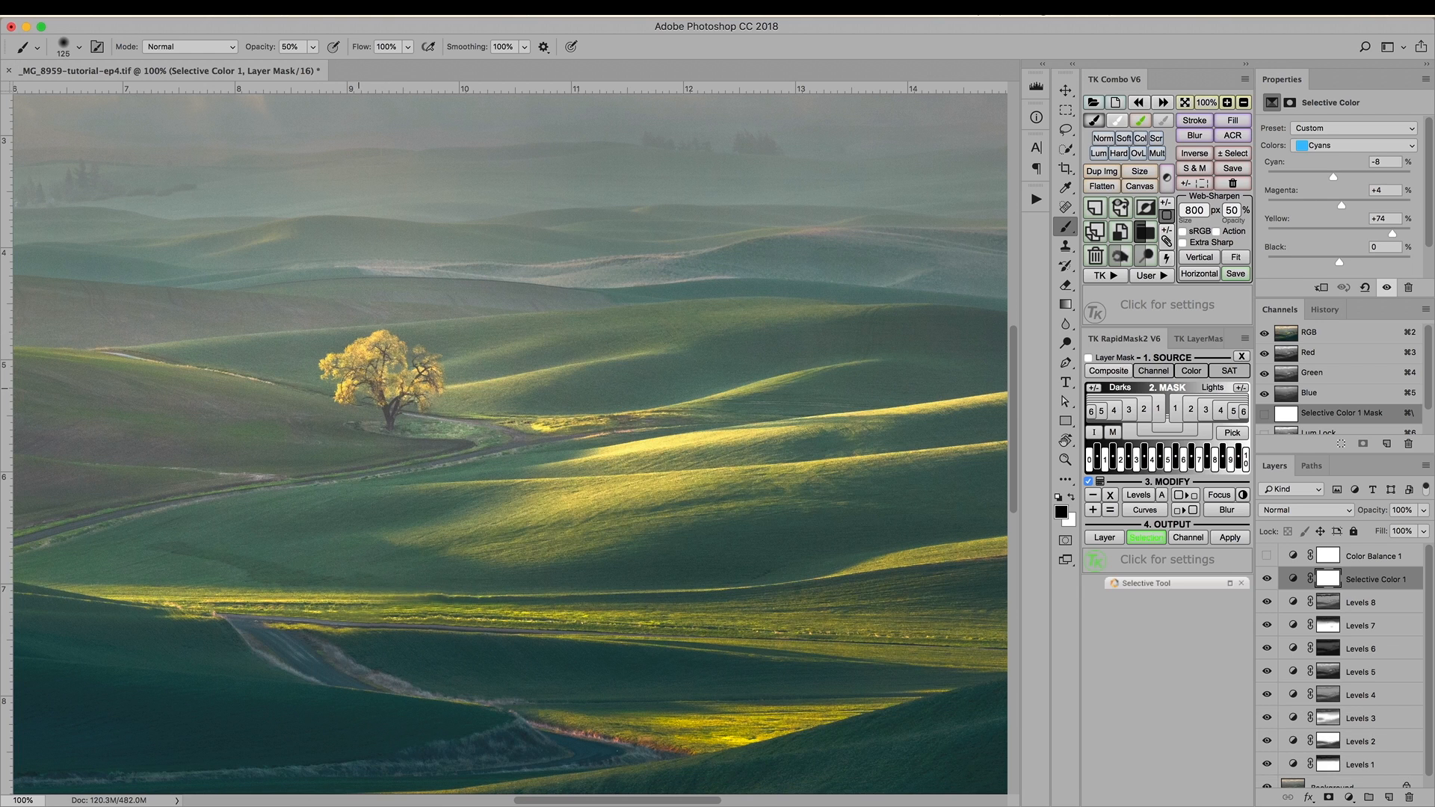
{"action": "key", "text": "super+0"}
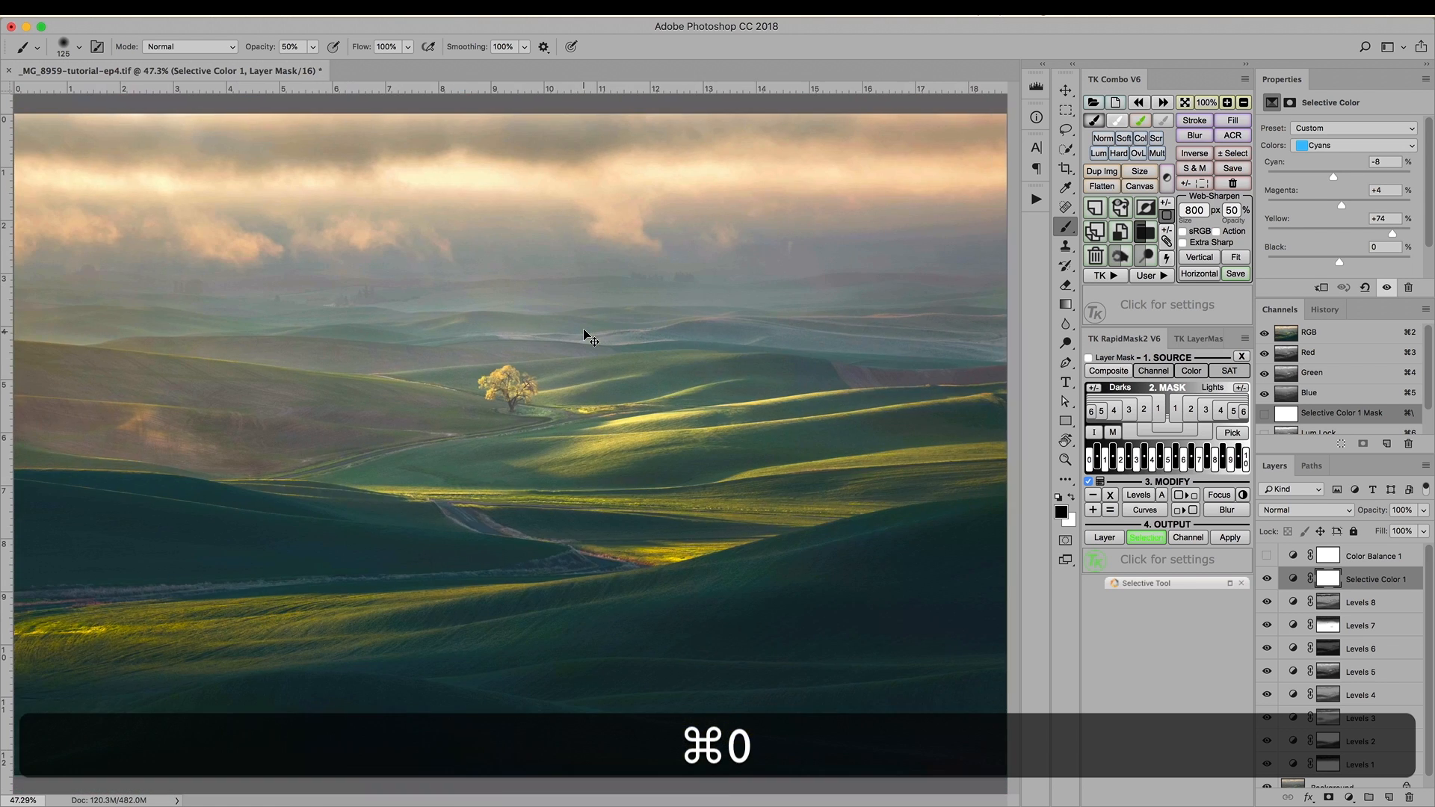
{"action": "key", "text": "super+minus"}
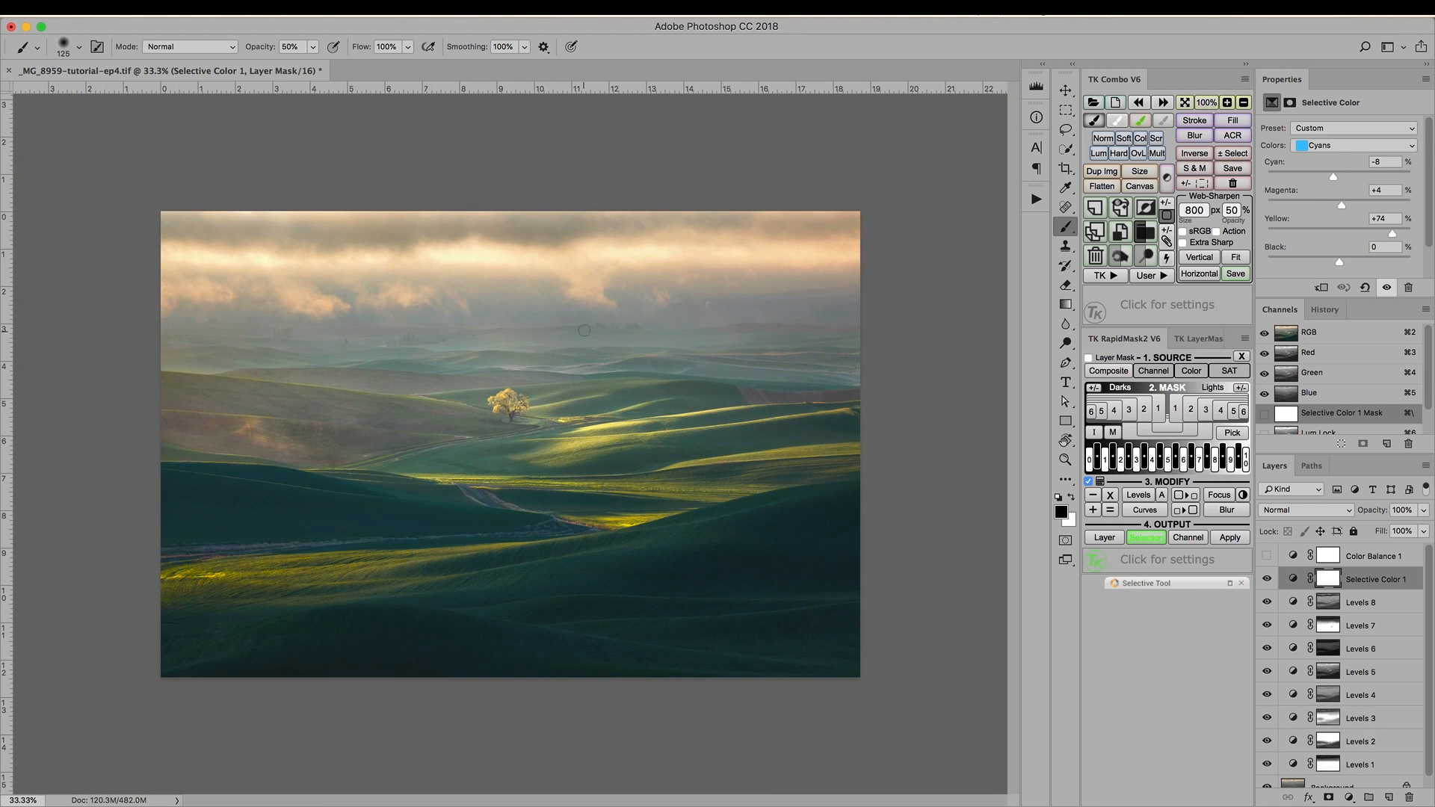
- Add a Levels adjustment layer directly above Levels 8 and set its midtone input to 0.91 and white input to 233
{"action": "left_click", "coordinate": [1267, 602]}
{"action": "left_click", "coordinate": [1295, 603]}
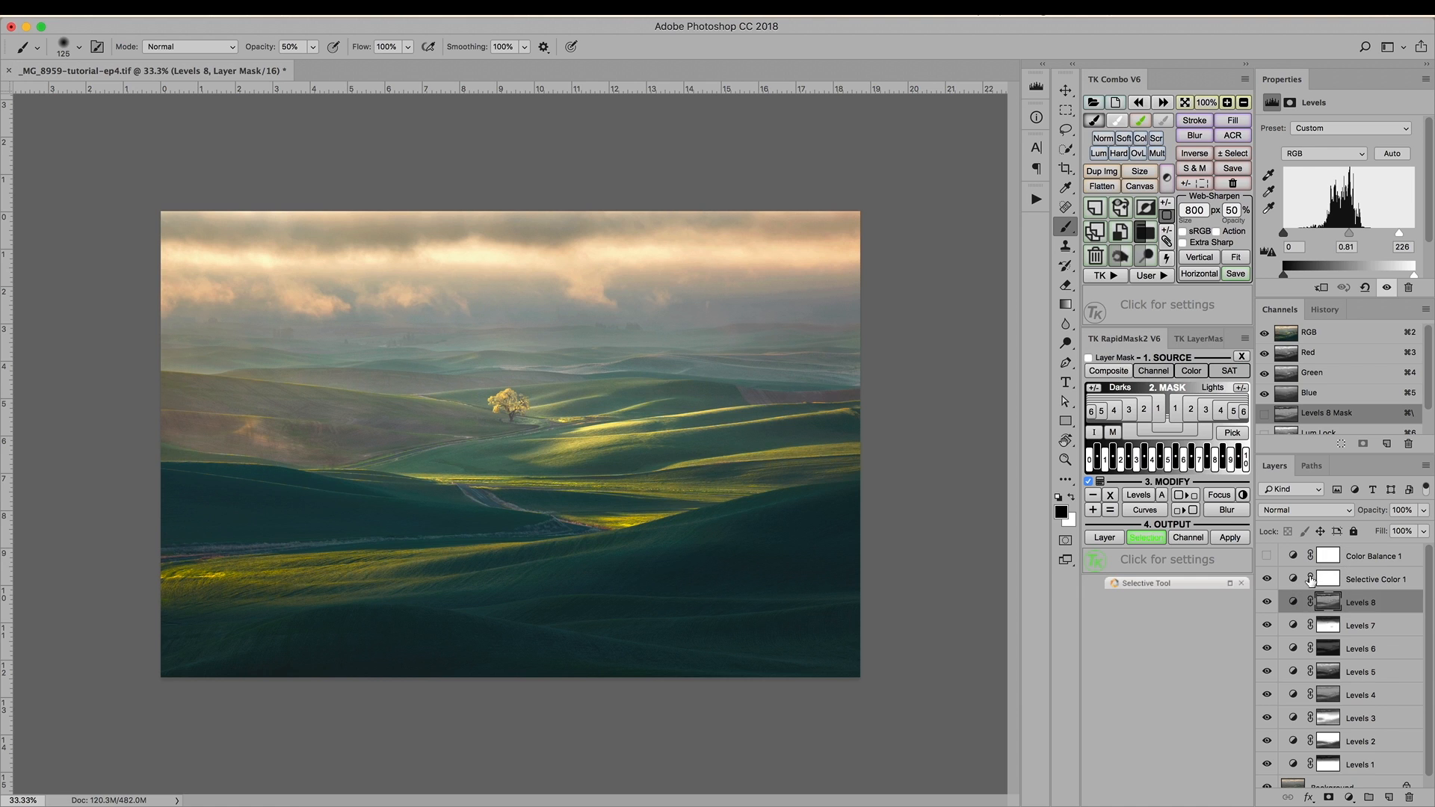
{"action": "left_click", "coordinate": [1167, 179]}
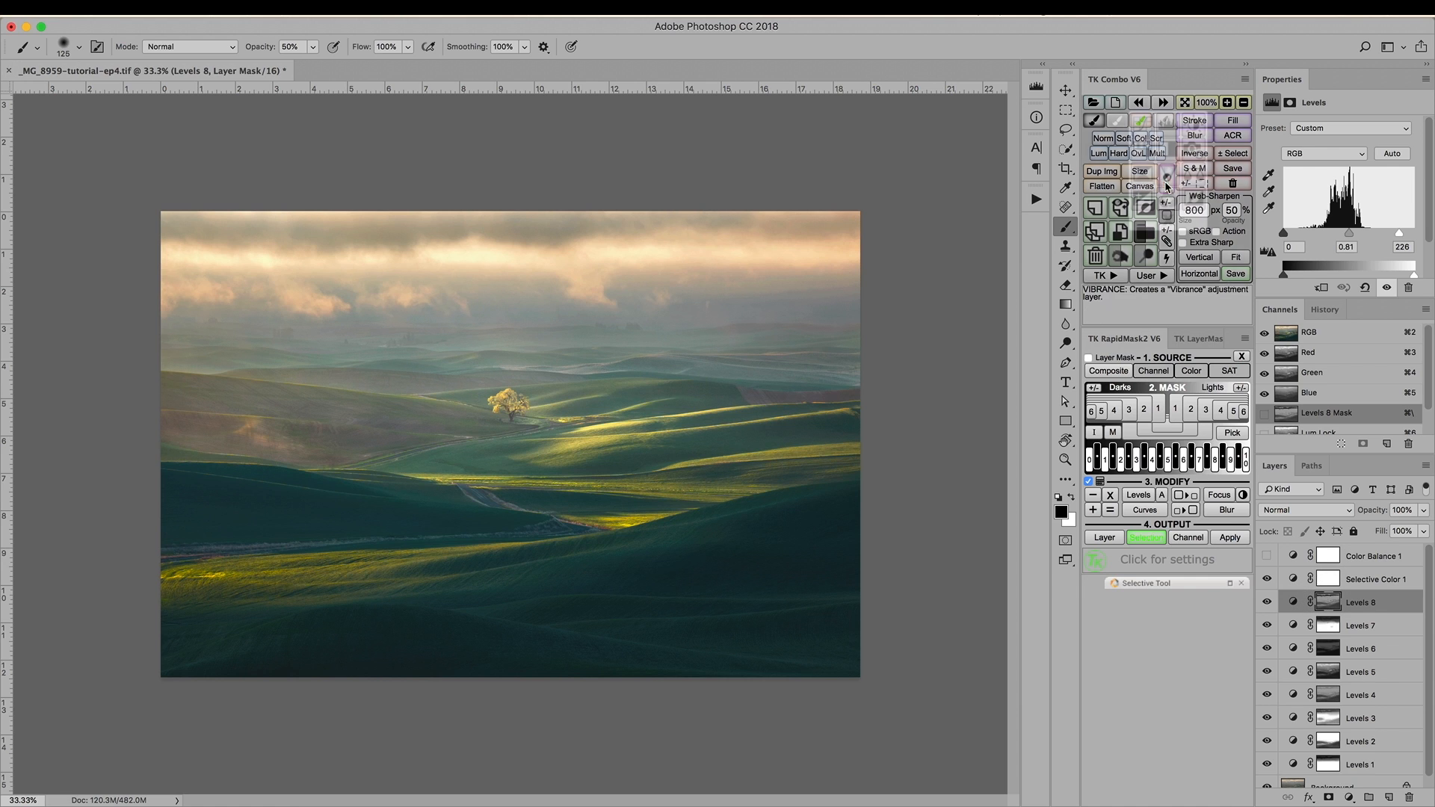
{"action": "left_click", "coordinate": [1167, 126]}
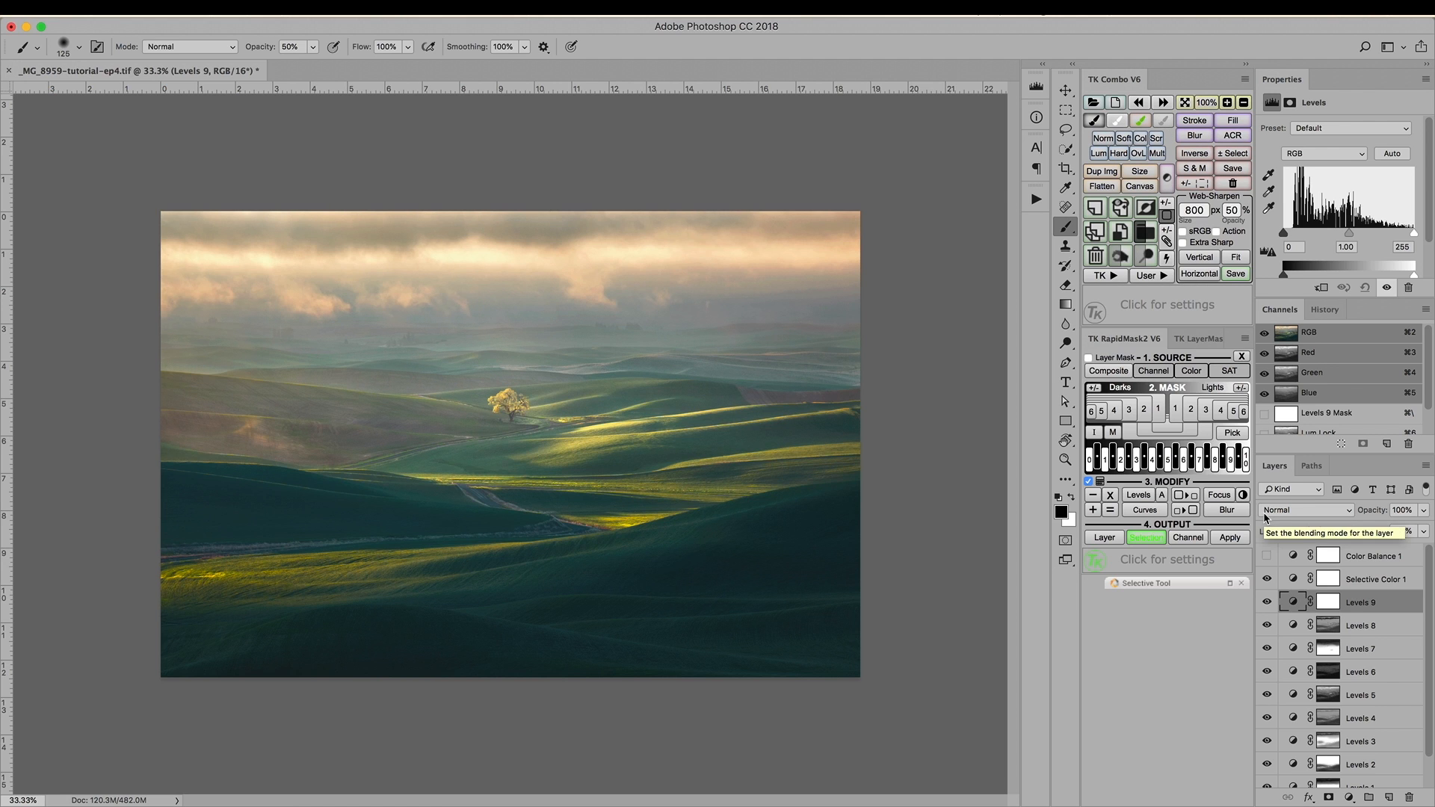
{"action": "key", "text": "super+equal"}
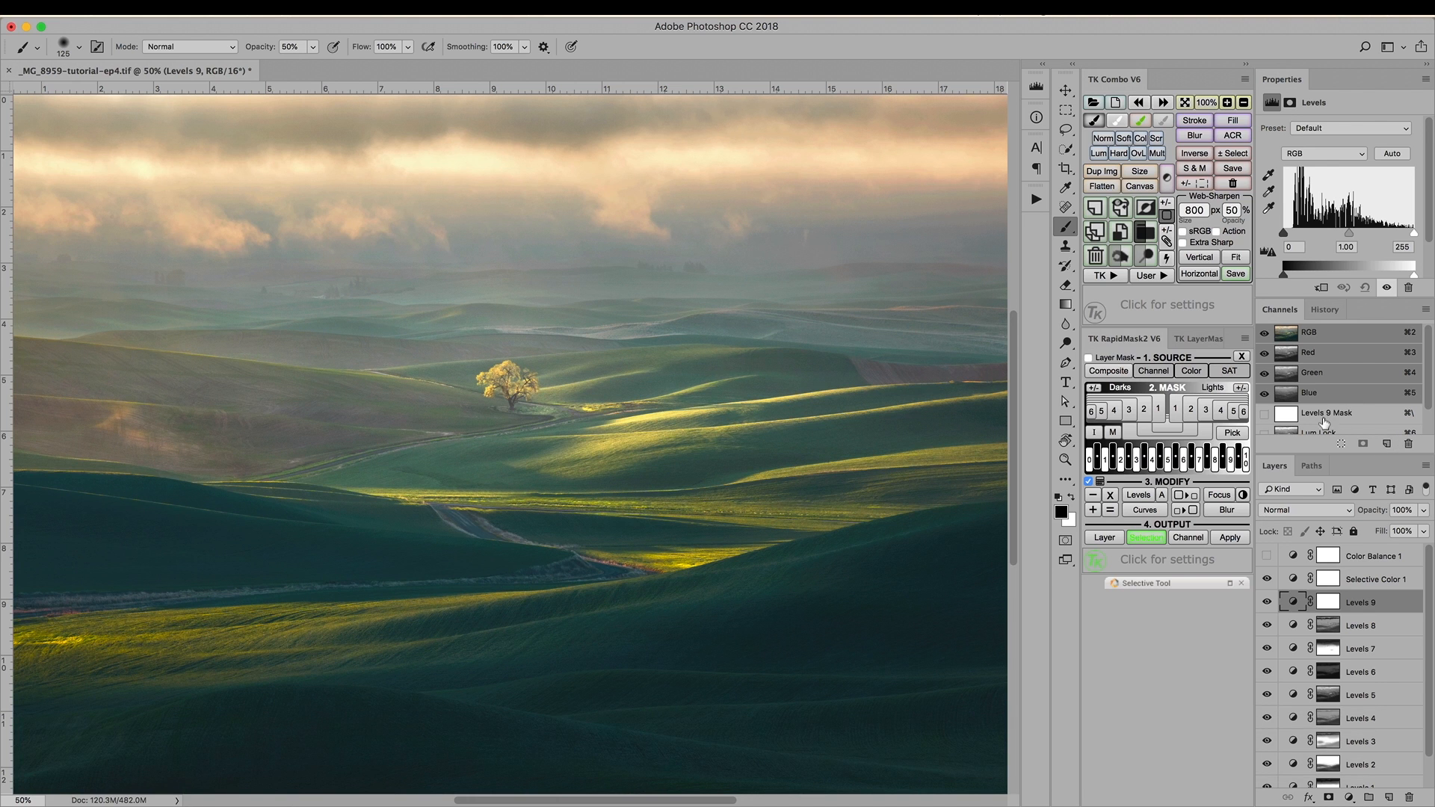
{"action": "left_click_drag", "start_coordinate": [1414, 233], "coordinate": [1402, 232]}
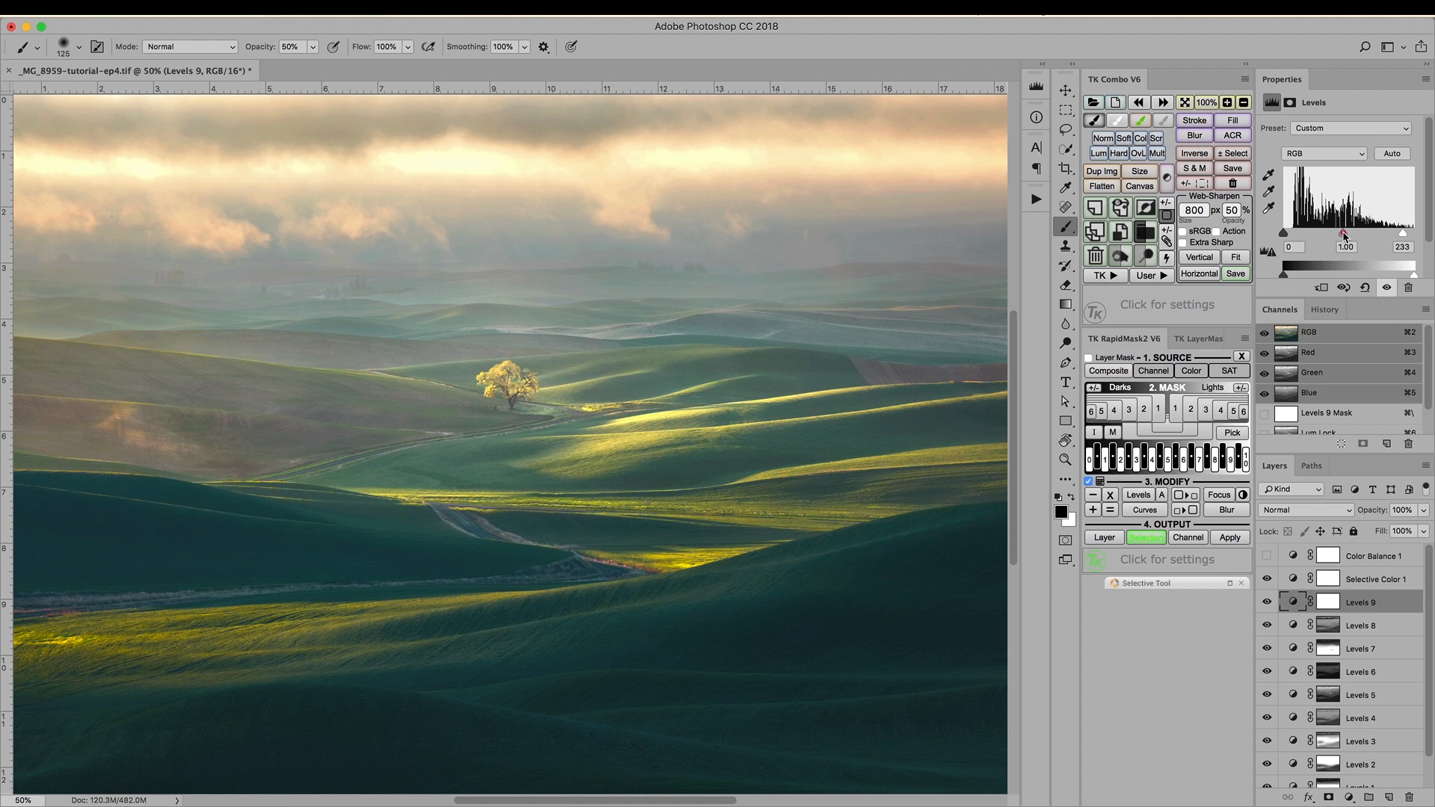
{"action": "left_click_drag", "start_coordinate": [1344, 234], "coordinate": [1346, 236]}
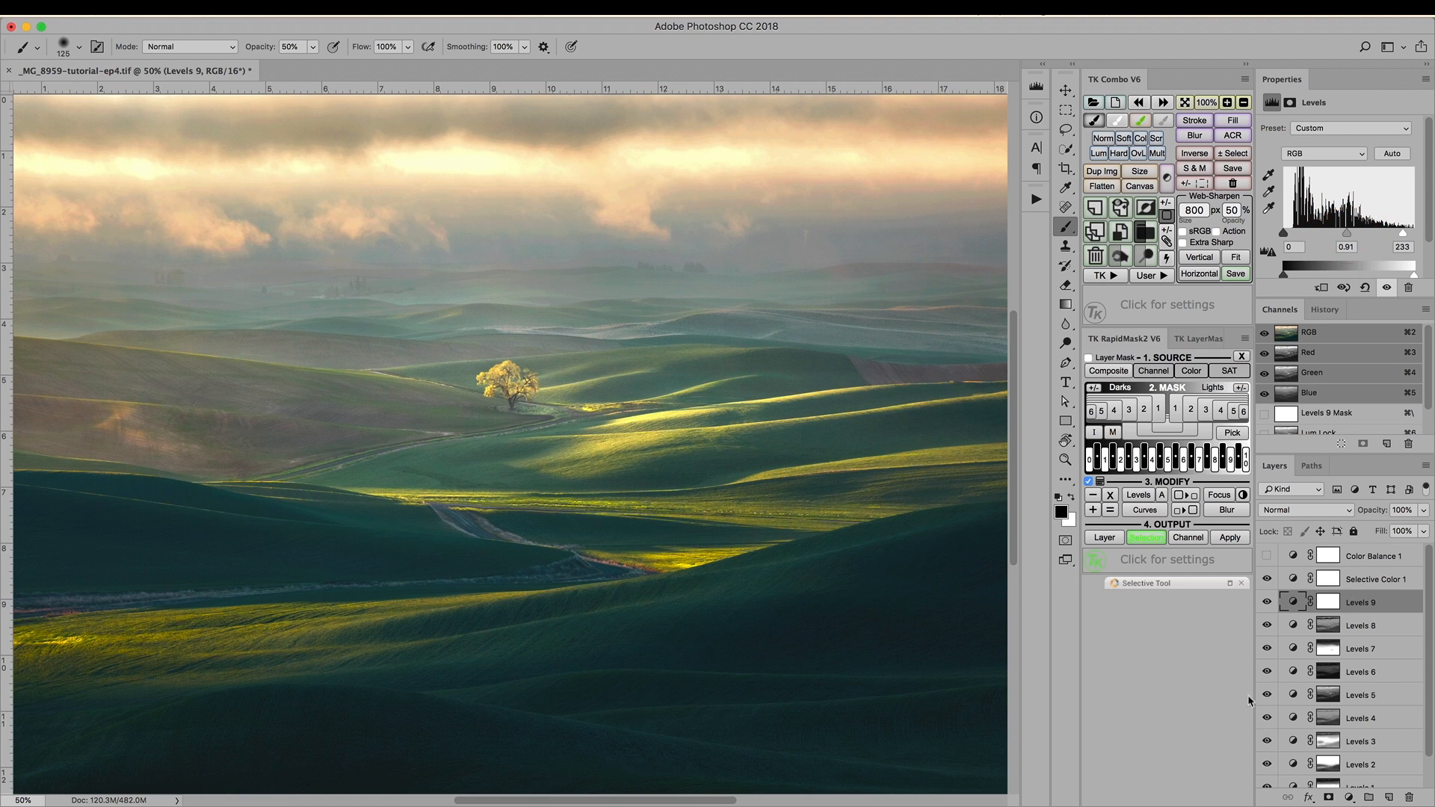
- Compare the image with and without Levels 9 at 50% and 33.33% zoom by toggling the layer's visibility
{"action": "left_click", "coordinate": [1267, 602]}
{"action": "left_click", "coordinate": [1266, 603]}
{"action": "left_click", "coordinate": [1267, 603]}
{"action": "left_click", "coordinate": [1267, 602]}
{"action": "left_click", "coordinate": [1266, 602]}
{"action": "left_click", "coordinate": [1267, 603]}
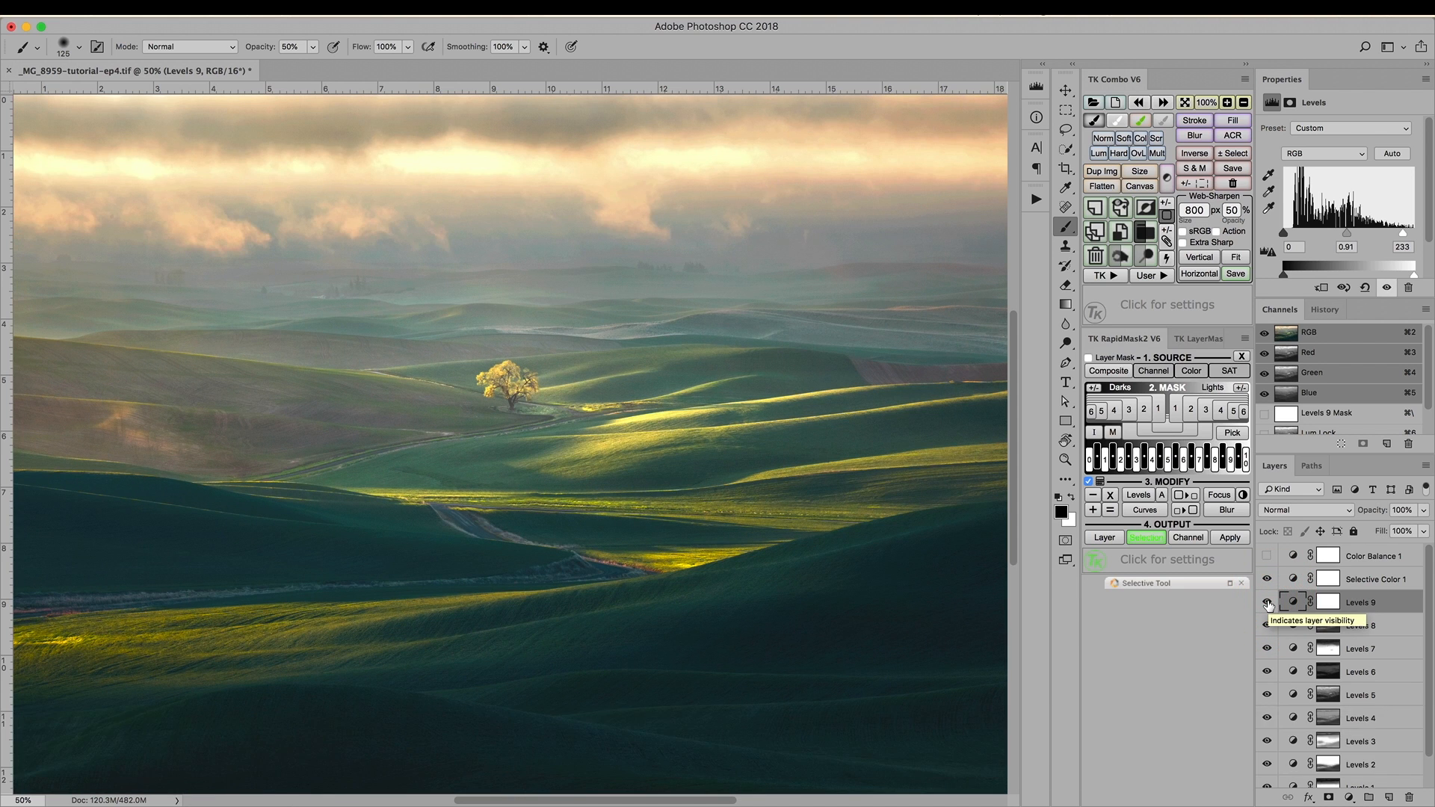
{"action": "key", "text": "super+minus"}
{"action": "left_click", "coordinate": [1264, 604]}
{"action": "left_click", "coordinate": [1265, 604]}
{"action": "left_click", "coordinate": [1265, 604]}
{"action": "left_click", "coordinate": [1264, 604]}
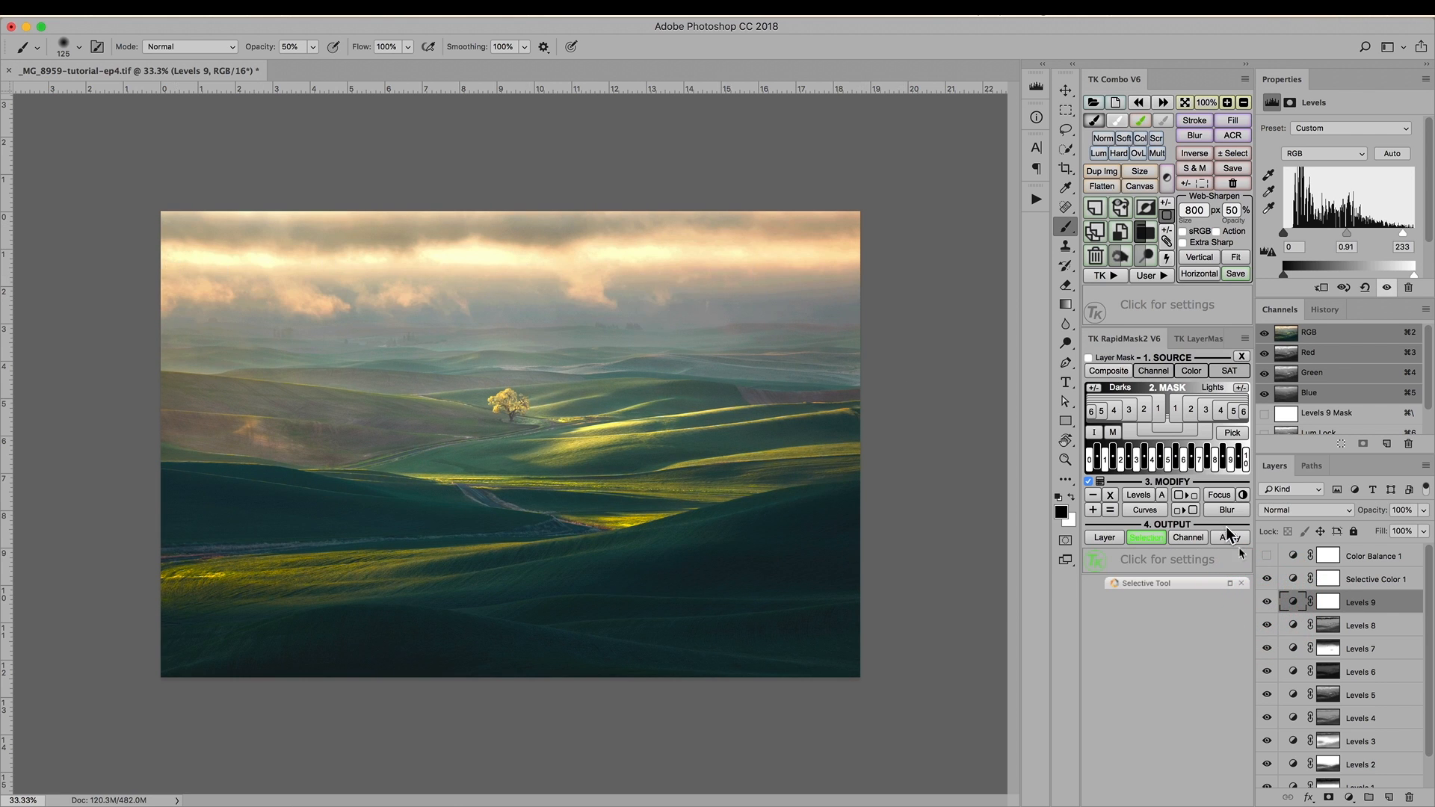
{"action": "left_click", "coordinate": [1265, 603]}
{"action": "left_click", "coordinate": [1265, 602]}
{"action": "left_click", "coordinate": [1265, 602]}
{"action": "left_click", "coordinate": [1264, 602]}
{"action": "left_click", "coordinate": [1266, 602]}
{"action": "left_click", "coordinate": [1266, 603]}
{"action": "left_click", "coordinate": [1268, 603]}
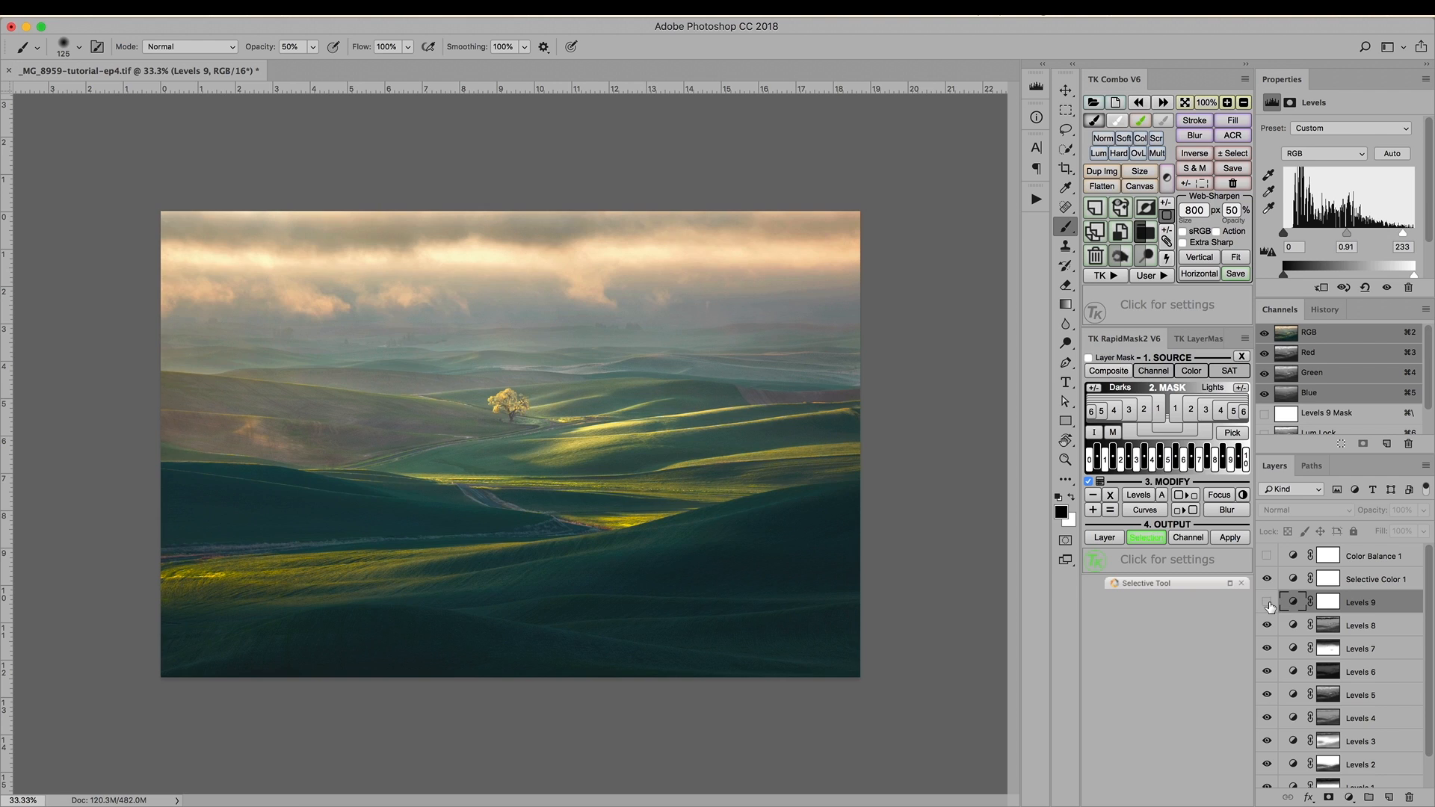
{"action": "left_click", "coordinate": [1268, 603]}
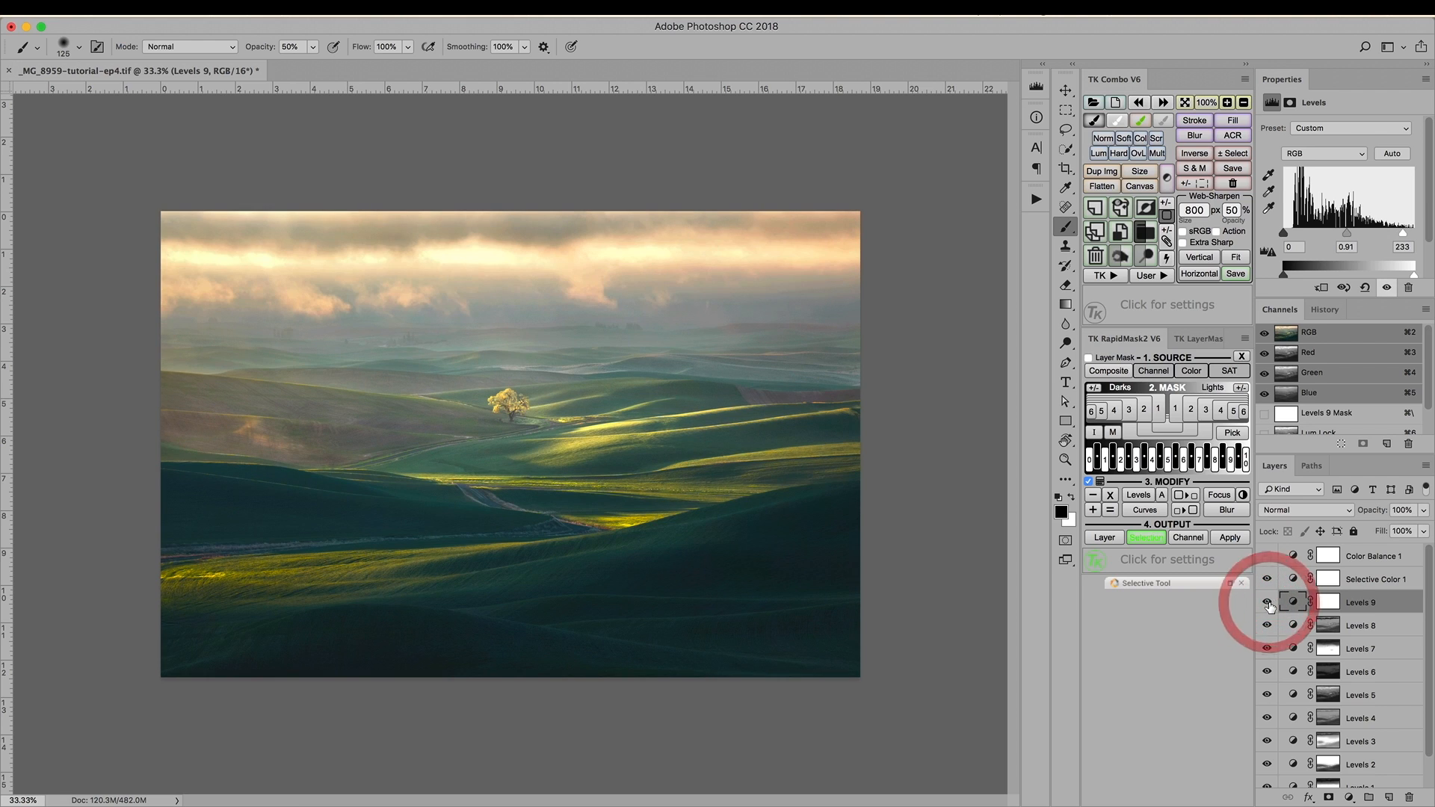
- Turn Color Balance 1 back on and make it the active layer with its mask targeted
{"action": "left_click", "coordinate": [1267, 559]}
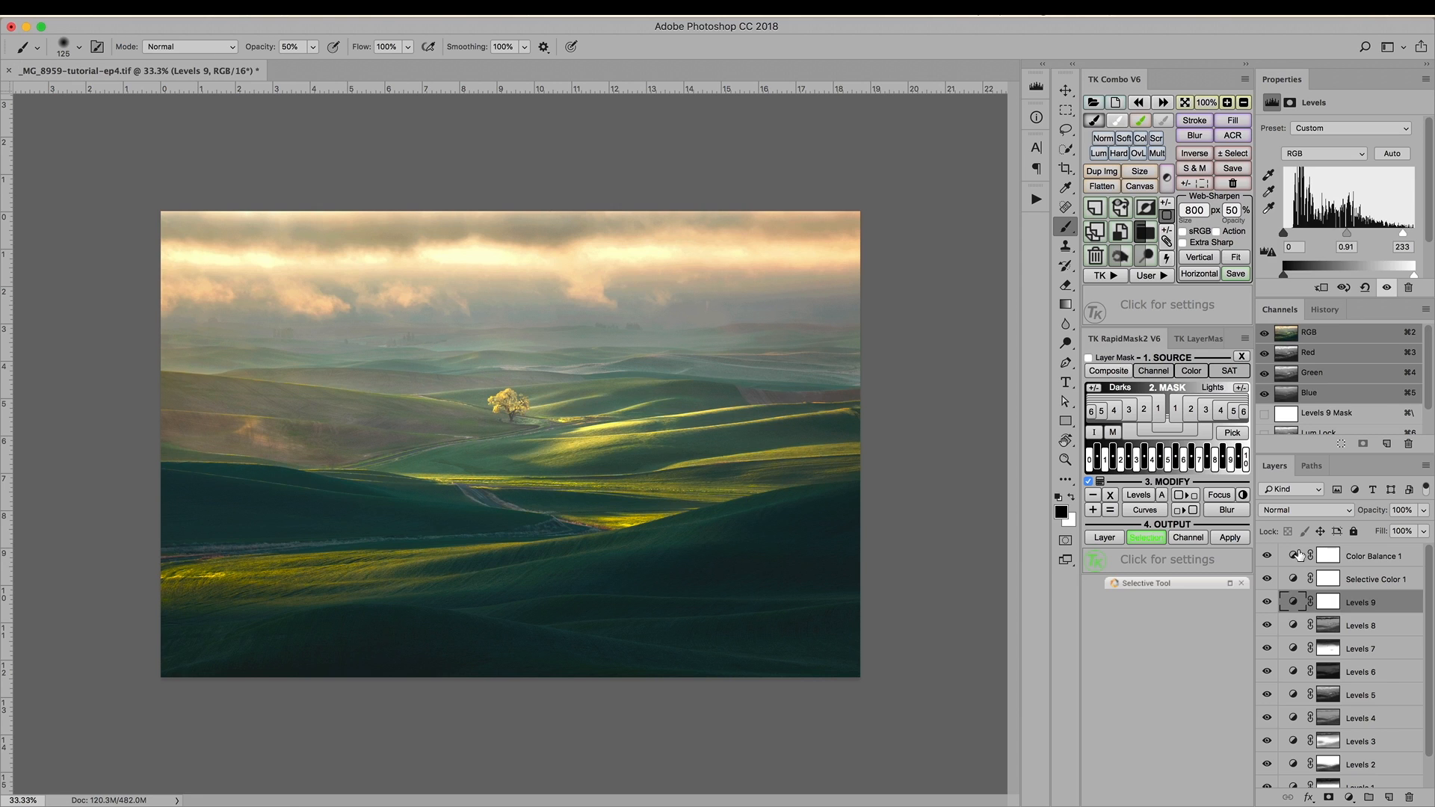
{"action": "left_click", "coordinate": [1294, 557]}
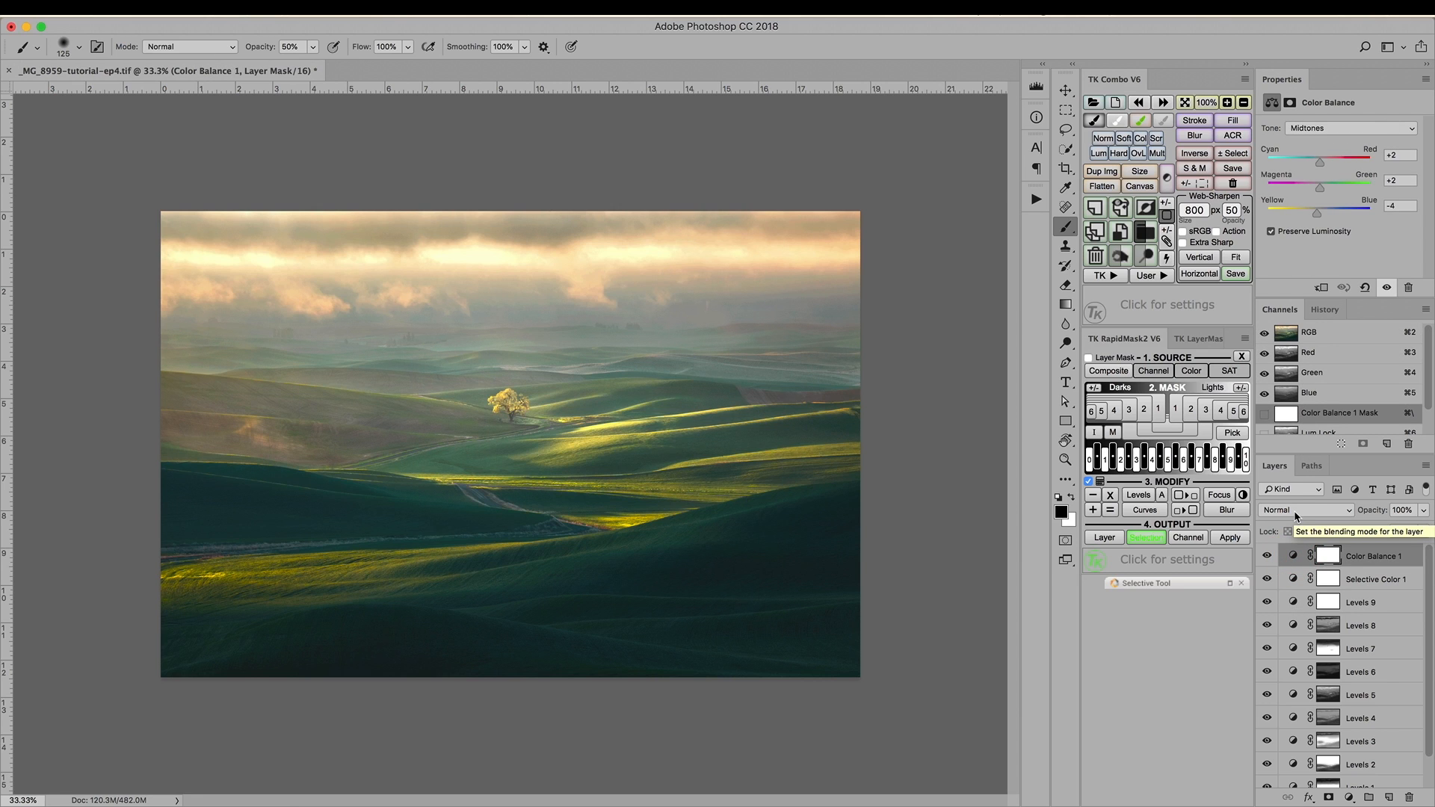
{"action": "left_click", "coordinate": [1294, 556]}
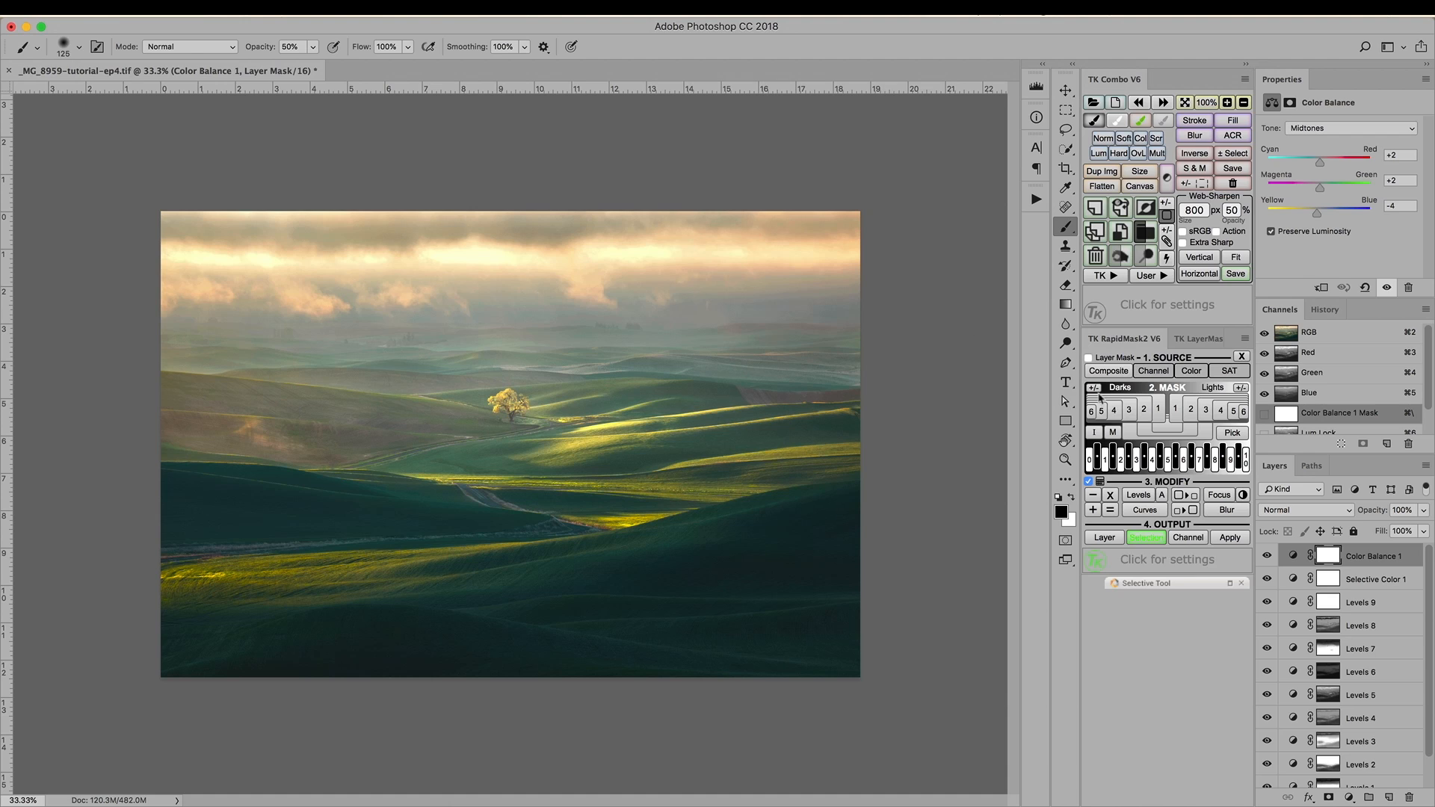
- Enlarge the brush to 700 px for painting on the Color Balance 1 mask
{"action": "key", "text": "bracketright"}
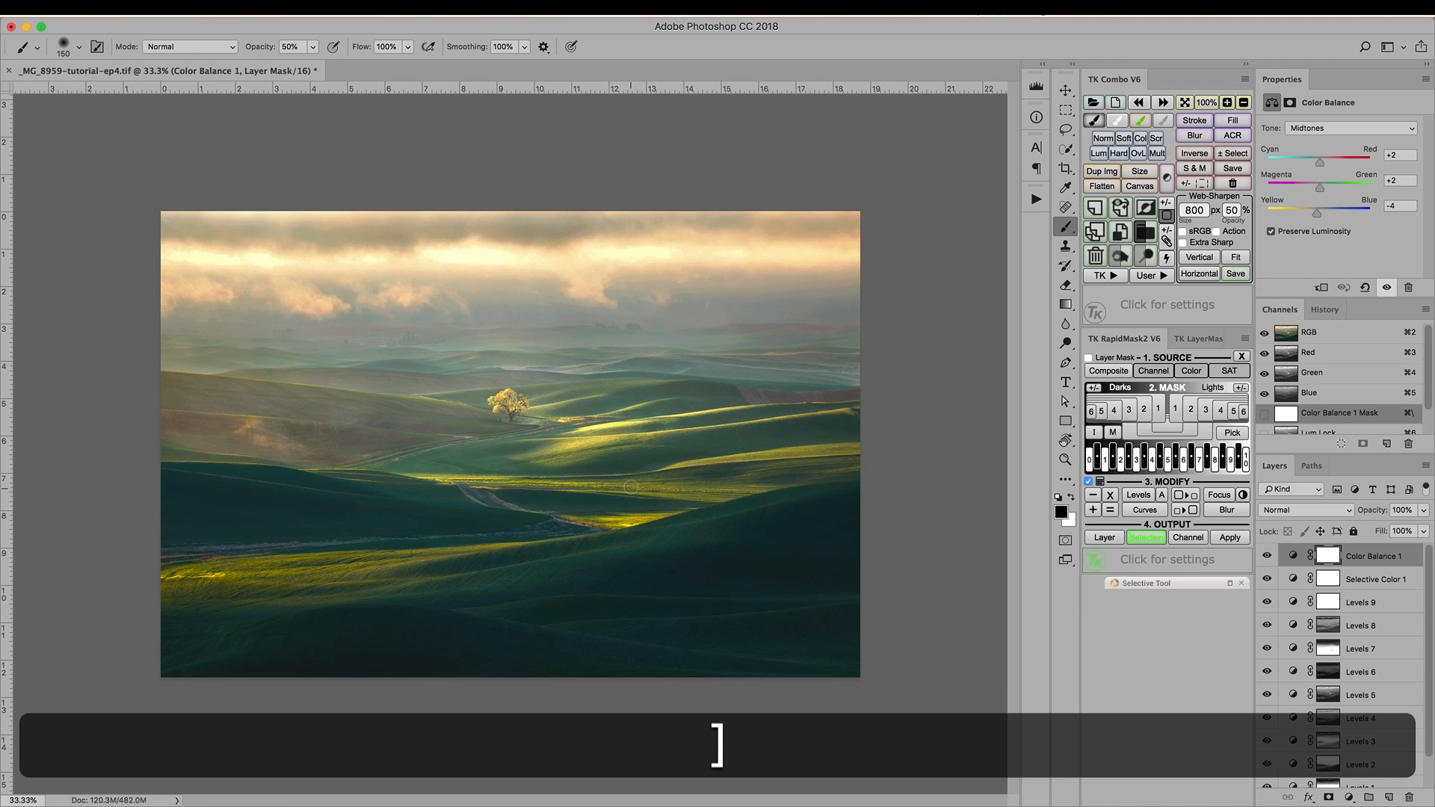
{"action": "key", "text": "bracketright"}
{"action": "key", "text": "bracketright"}
{"action": "key", "text": "bracketright"}
{"action": "key", "text": "bracketright"}
{"action": "key", "text": "bracketright"}
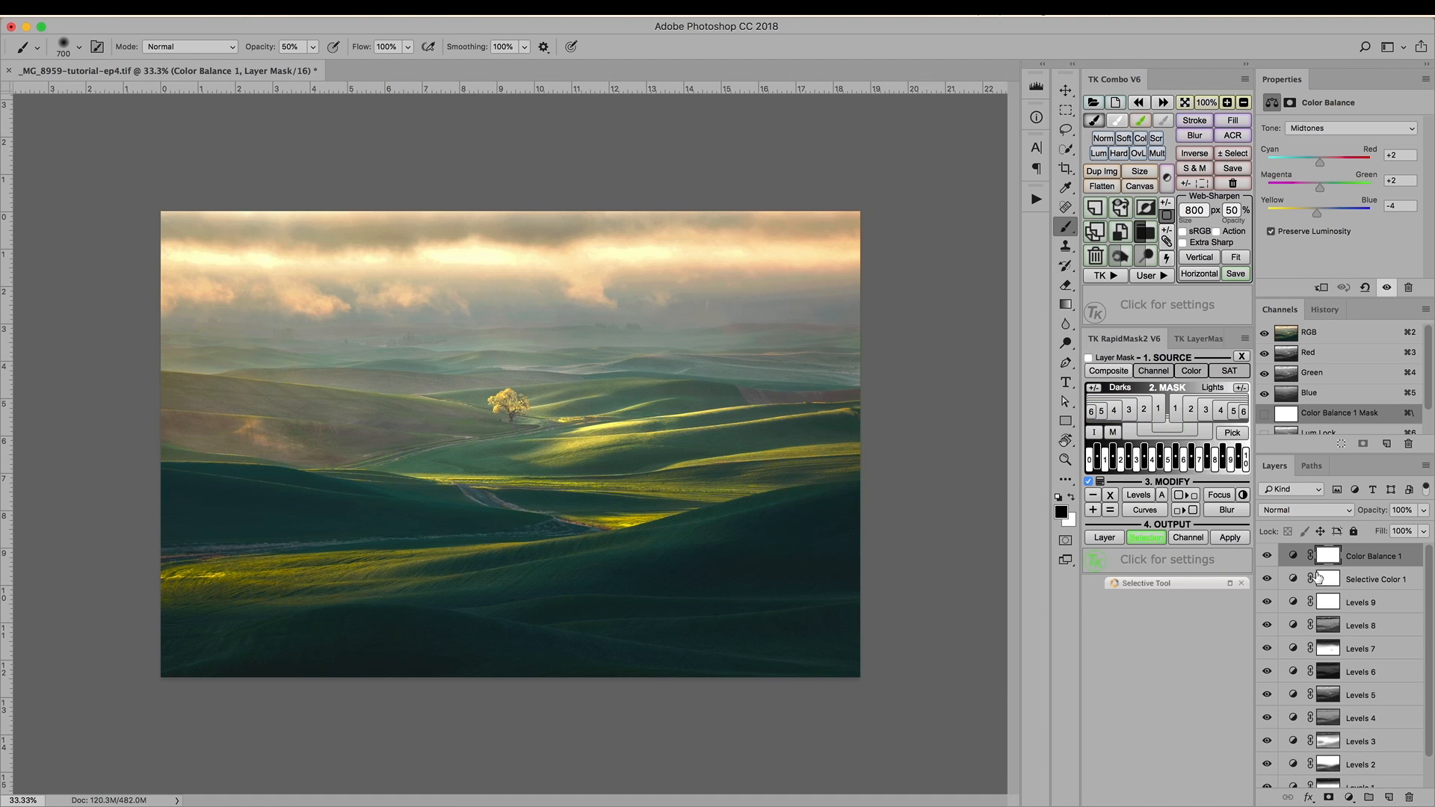
- Create a Lights-2 luminosity mask, load it as a selection and target the Levels 9 layer mask
{"action": "left_click", "coordinate": [1322, 602]}
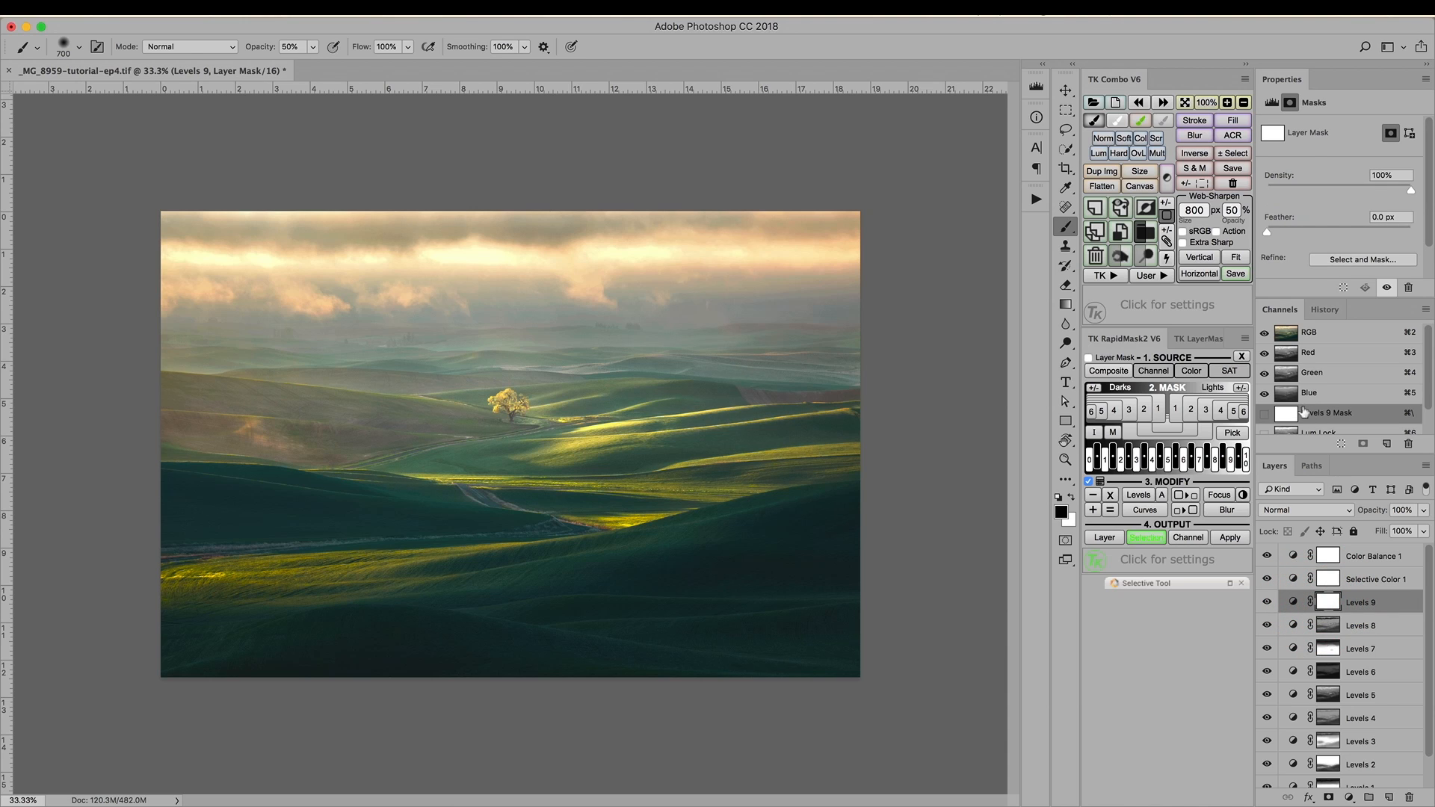
{"action": "left_click", "coordinate": [1184, 409]}
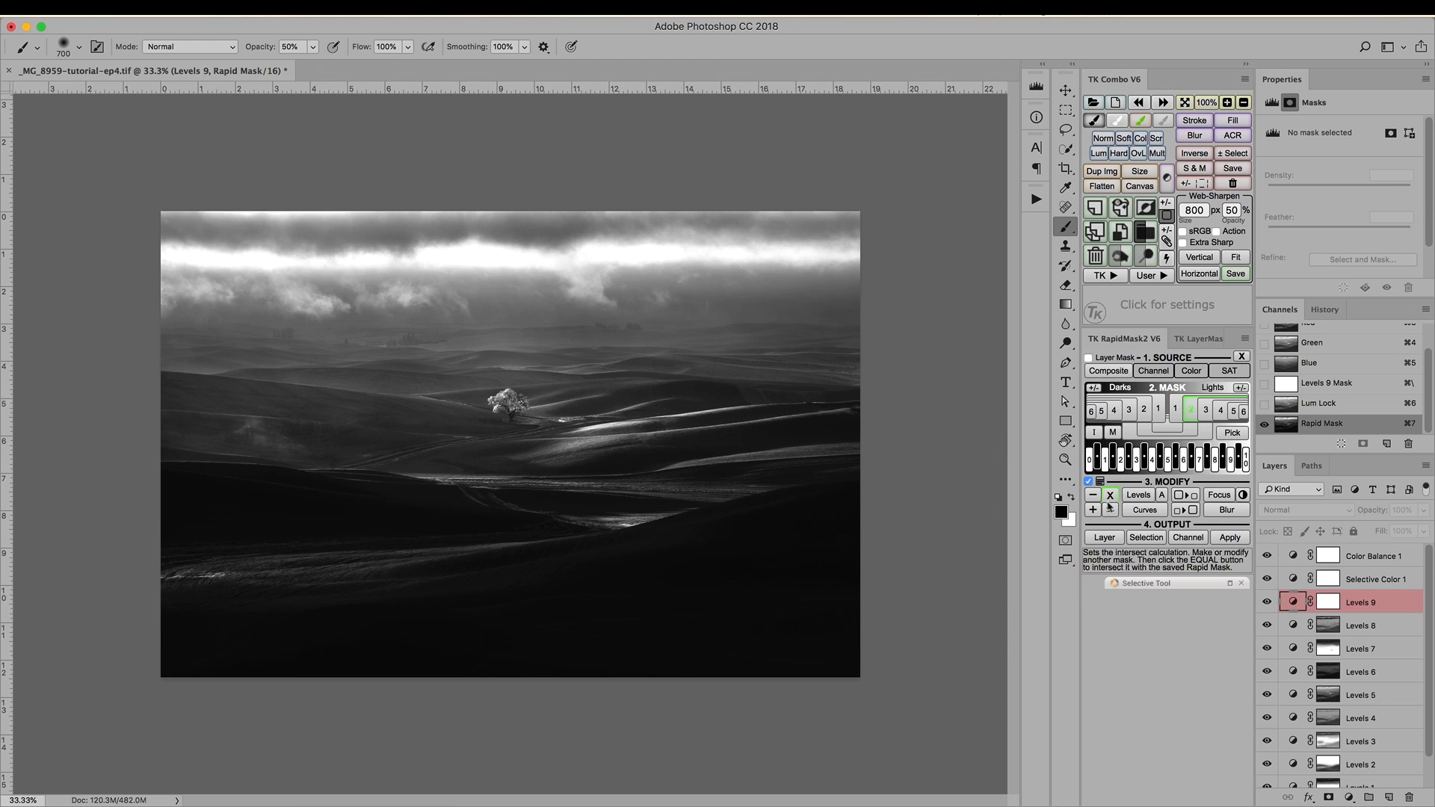
{"action": "left_click", "coordinate": [1145, 537]}
{"action": "left_click", "coordinate": [1329, 607]}
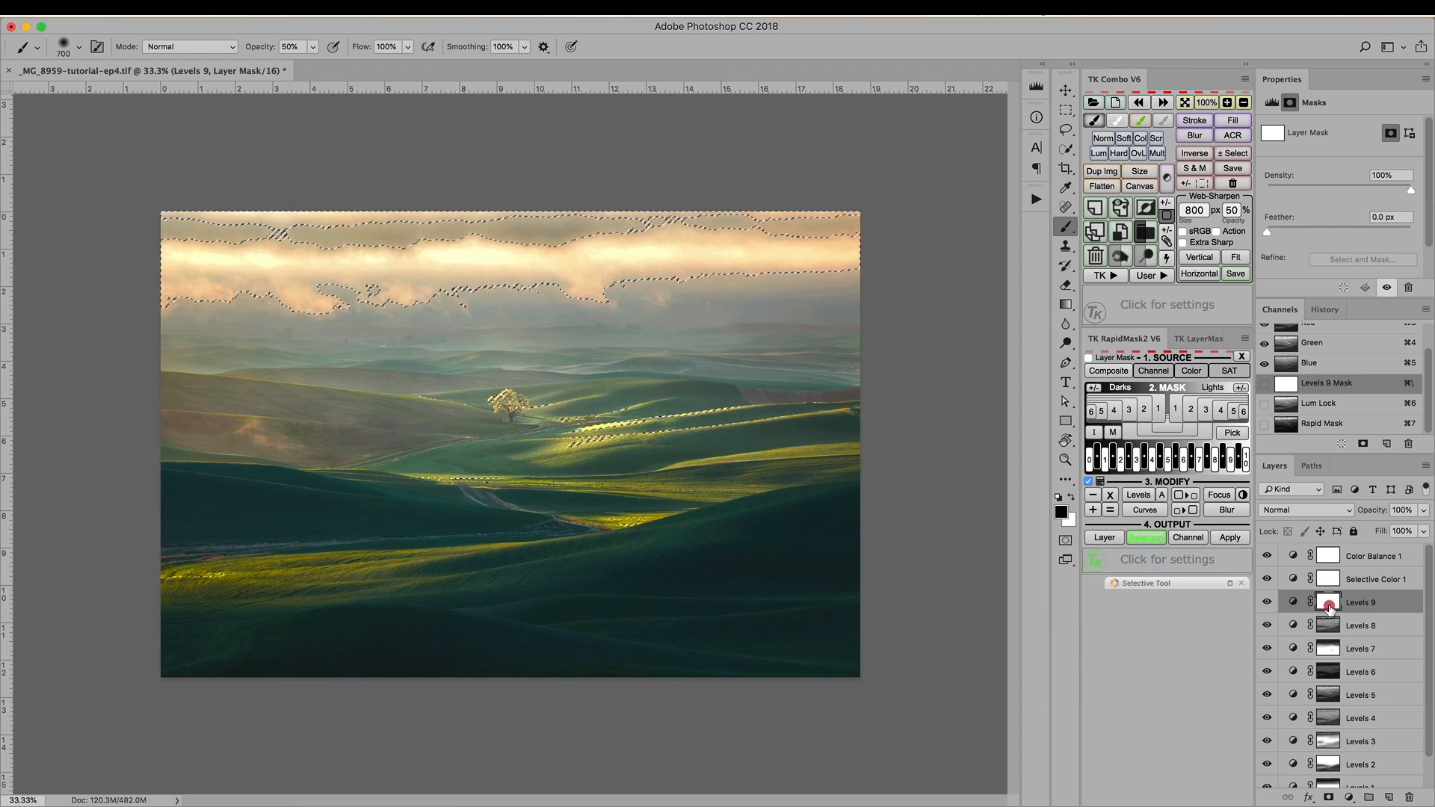
- Hide the selection edges and paint black at 75% brush opacity over the bright sky band on the Levels 9 mask
{"action": "key", "text": "super"}
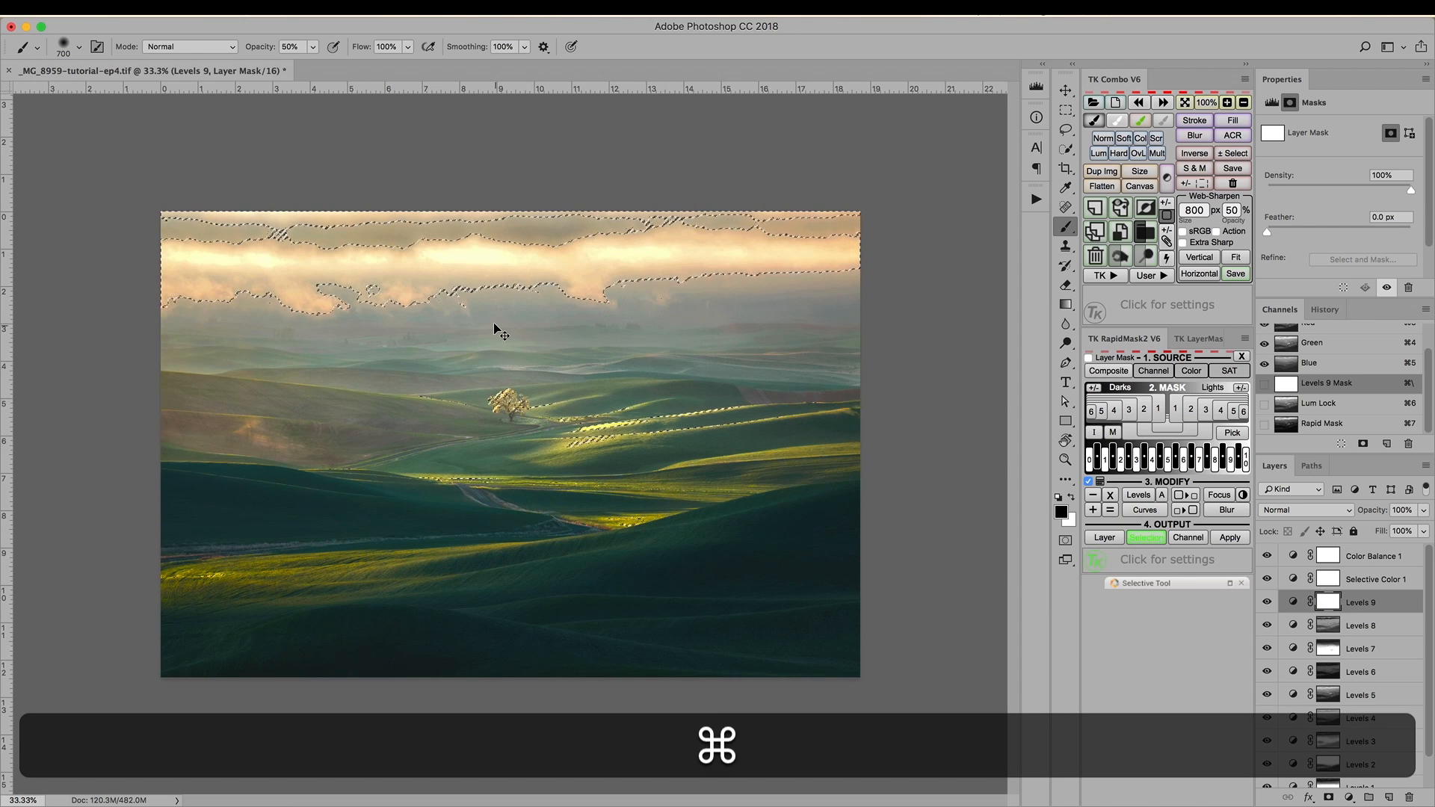
{"action": "key", "text": "super+h"}
{"action": "key", "text": "7"}
{"action": "key", "text": "5"}
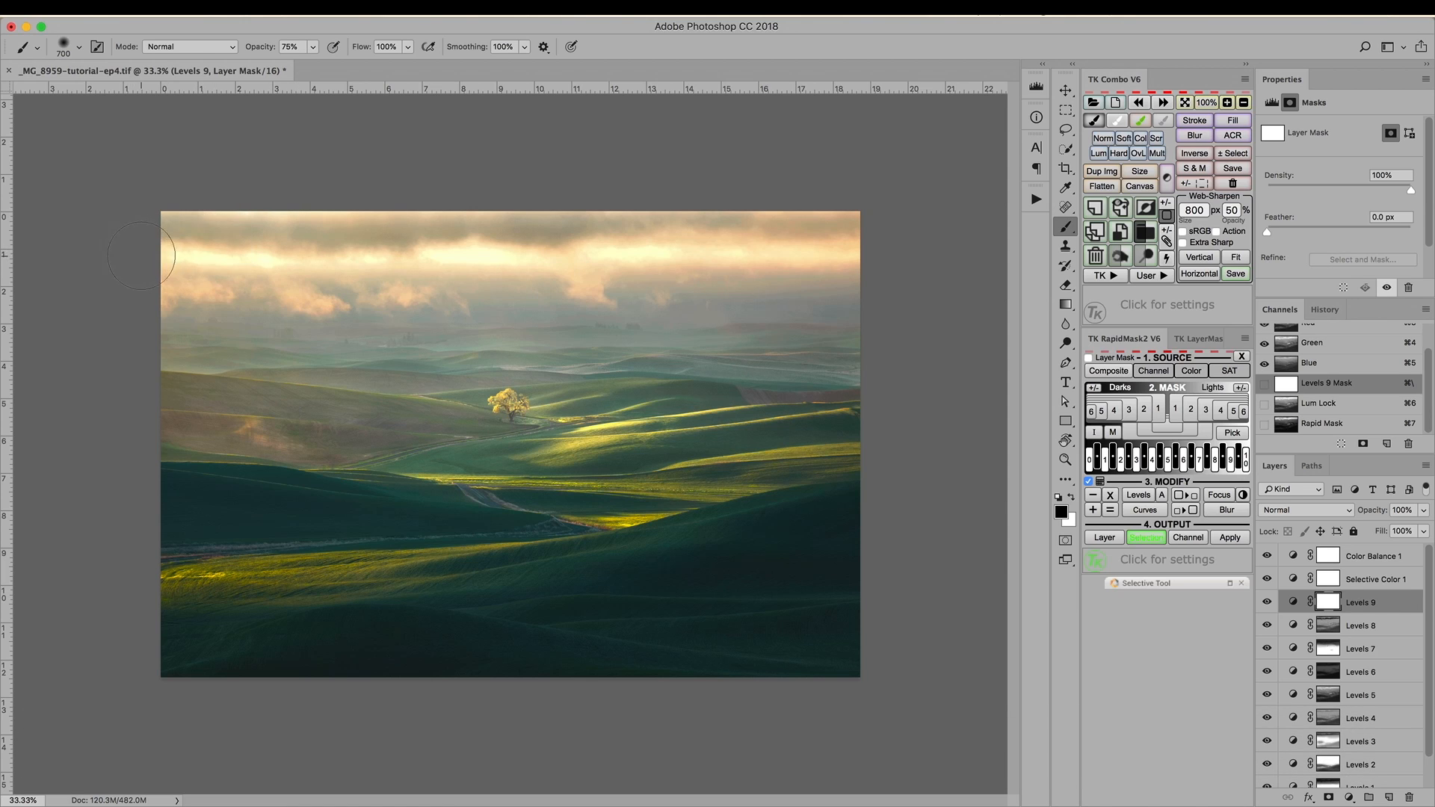
{"action": "mouse_move", "coordinate": [285, 252]}
{"action": "left_mouse_down"}
{"action": "mouse_move", "coordinate": [513, 279]}
{"action": "mouse_move", "coordinate": [477, 254]}
{"action": "mouse_move", "coordinate": [664, 246]}
{"action": "mouse_move", "coordinate": [831, 263]}
{"action": "mouse_move", "coordinate": [562, 273]}
{"action": "mouse_move", "coordinate": [373, 247]}
{"action": "mouse_move", "coordinate": [359, 272]}
{"action": "mouse_move", "coordinate": [153, 247]}
{"action": "mouse_move", "coordinate": [803, 199]}
{"action": "mouse_move", "coordinate": [745, 228]}
{"action": "mouse_move", "coordinate": [246, 250]}
{"action": "mouse_move", "coordinate": [416, 230]}
{"action": "mouse_move", "coordinate": [631, 262]}
{"action": "mouse_move", "coordinate": [816, 263]}
{"action": "mouse_move", "coordinate": [514, 237]}
{"action": "mouse_move", "coordinate": [120, 239]}
{"action": "mouse_move", "coordinate": [831, 224]}
{"action": "mouse_move", "coordinate": [390, 280]}
{"action": "mouse_move", "coordinate": [695, 396]}
{"action": "left_mouse_up"}
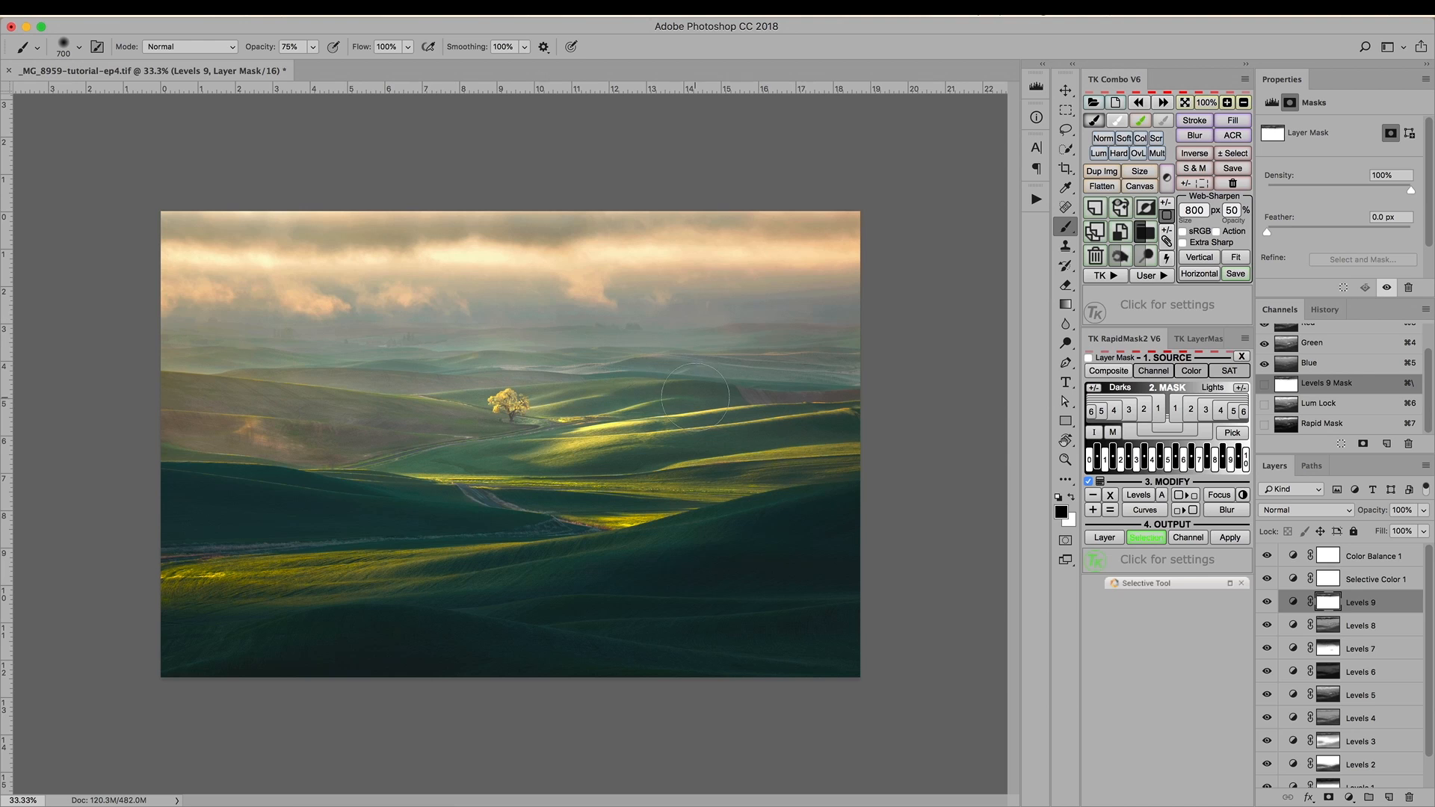
- Compare the image with and without Levels 8, Levels 7, Levels 6 and Levels 5, one layer at a time
{"action": "left_click", "coordinate": [1265, 627]}
{"action": "left_click", "coordinate": [1266, 628]}
{"action": "left_click", "coordinate": [1268, 647]}
{"action": "left_click", "coordinate": [1268, 647]}
{"action": "left_click", "coordinate": [1268, 672]}
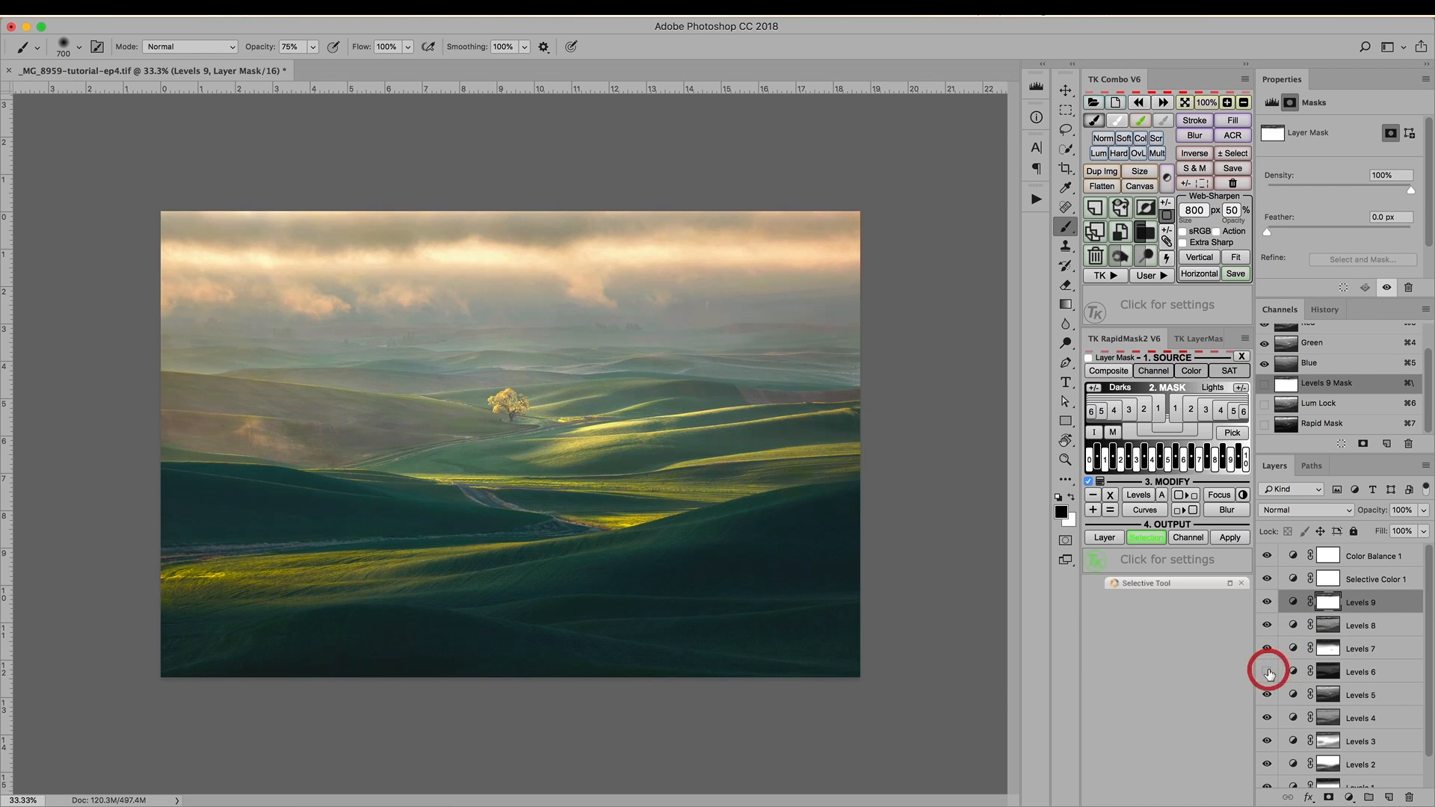
{"action": "left_click", "coordinate": [1268, 672]}
{"action": "scroll", "coordinate": [1269, 672], "scroll_direction": "down", "scroll_amount": 1}
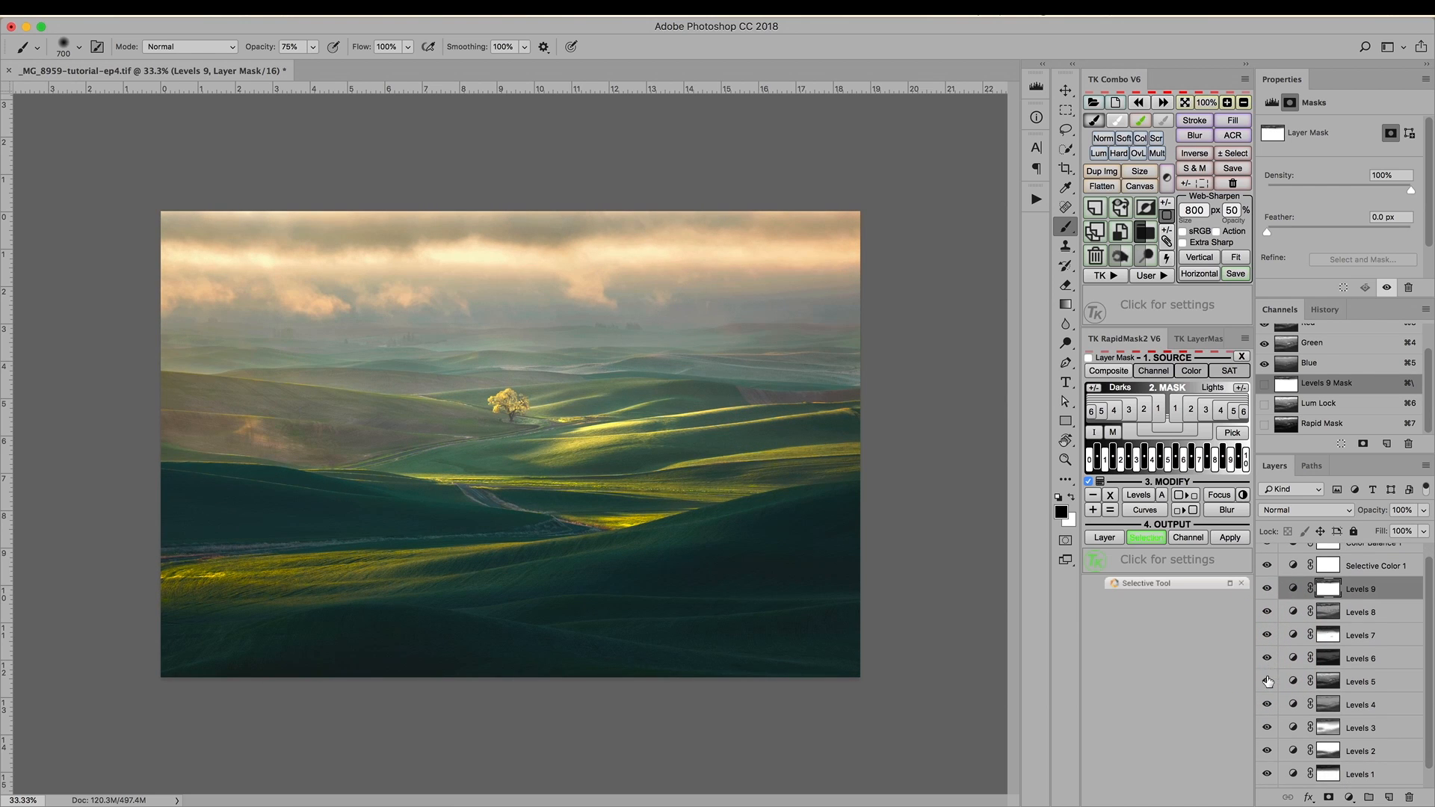
{"action": "left_click", "coordinate": [1268, 682]}
{"action": "left_click", "coordinate": [1269, 682]}
- Paint black at 50% brush opacity over the bright clouds on the Levels 5 mask
{"action": "left_click", "coordinate": [1338, 677]}
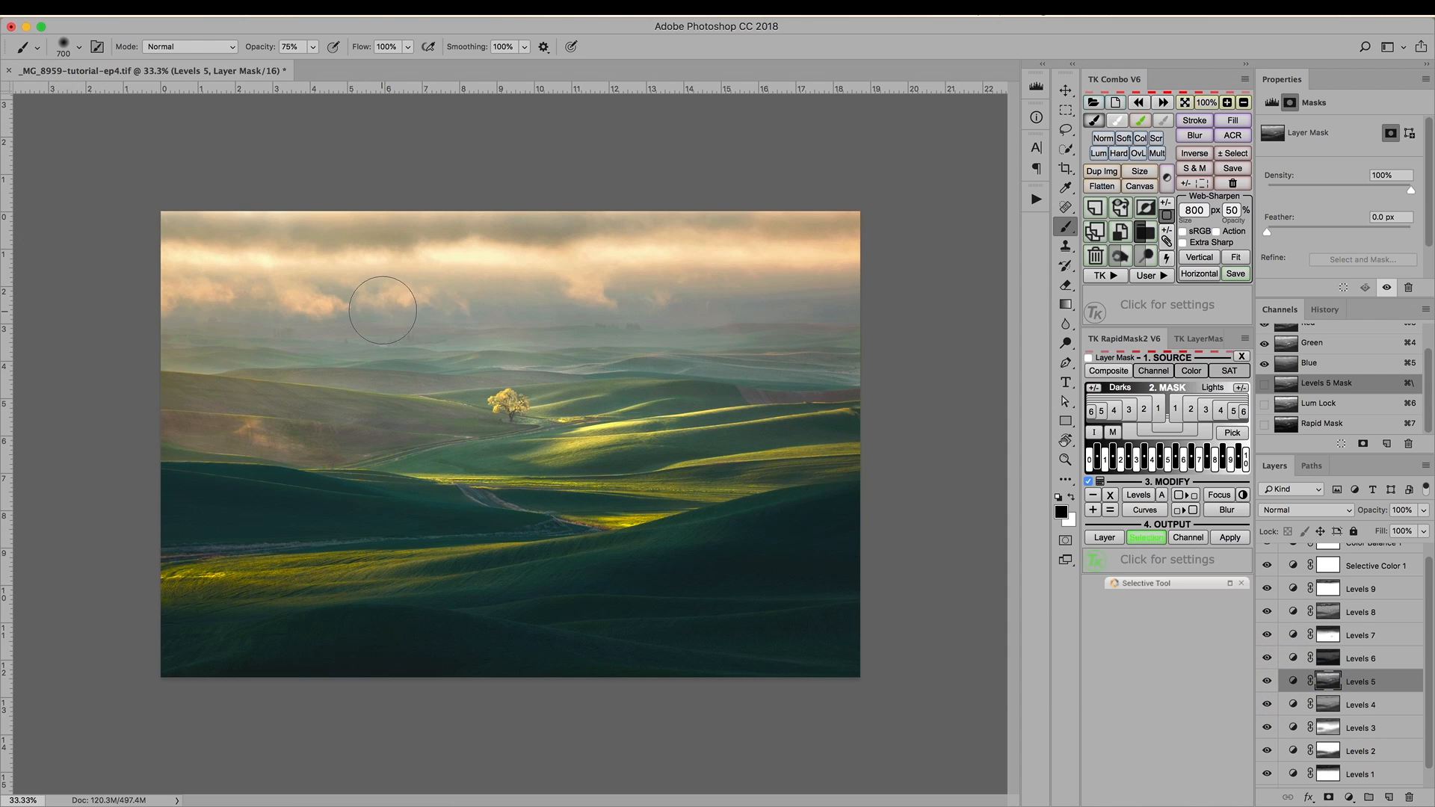
{"action": "key", "text": "5"}
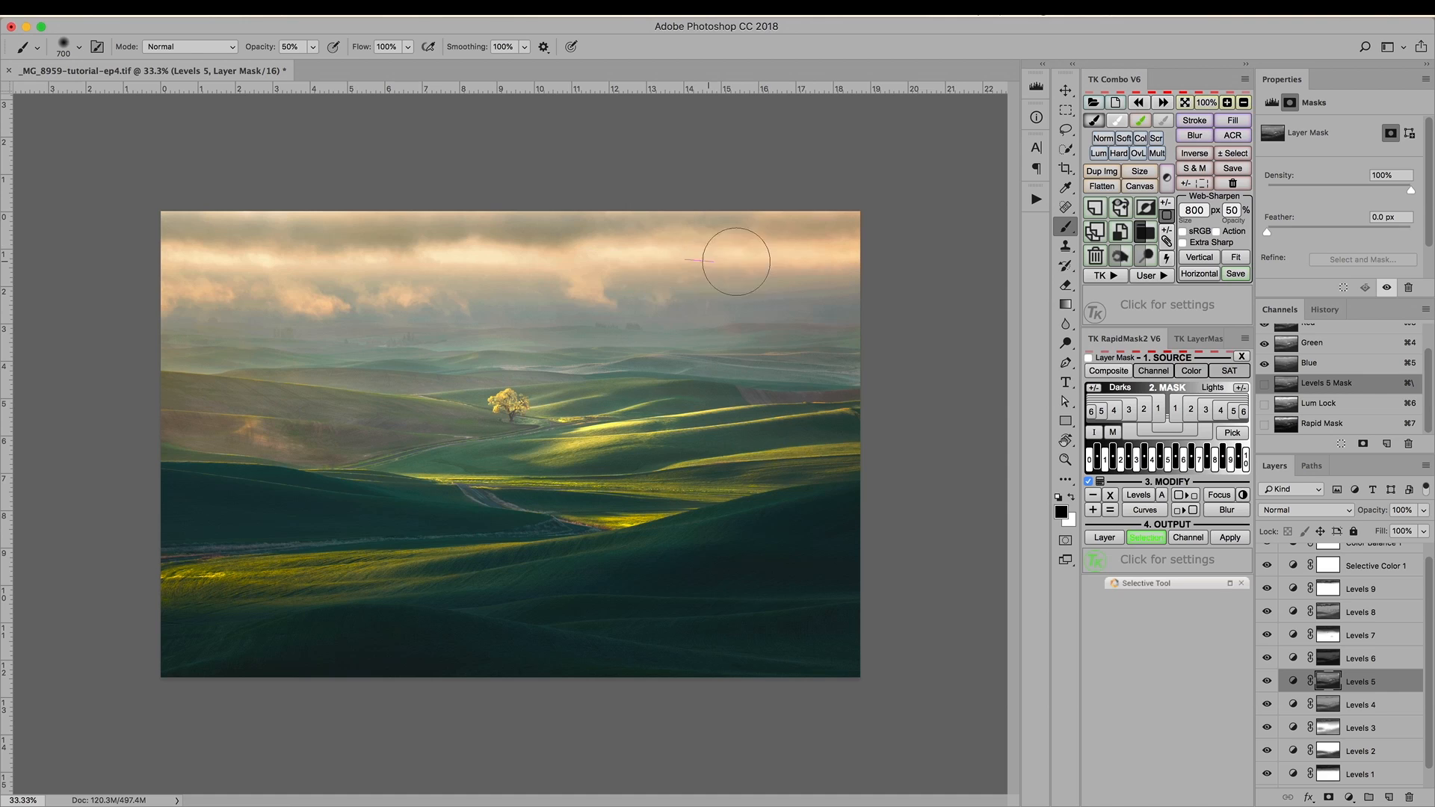
{"action": "left_click_drag", "start_coordinate": [864, 235], "coordinate": [347, 218]}
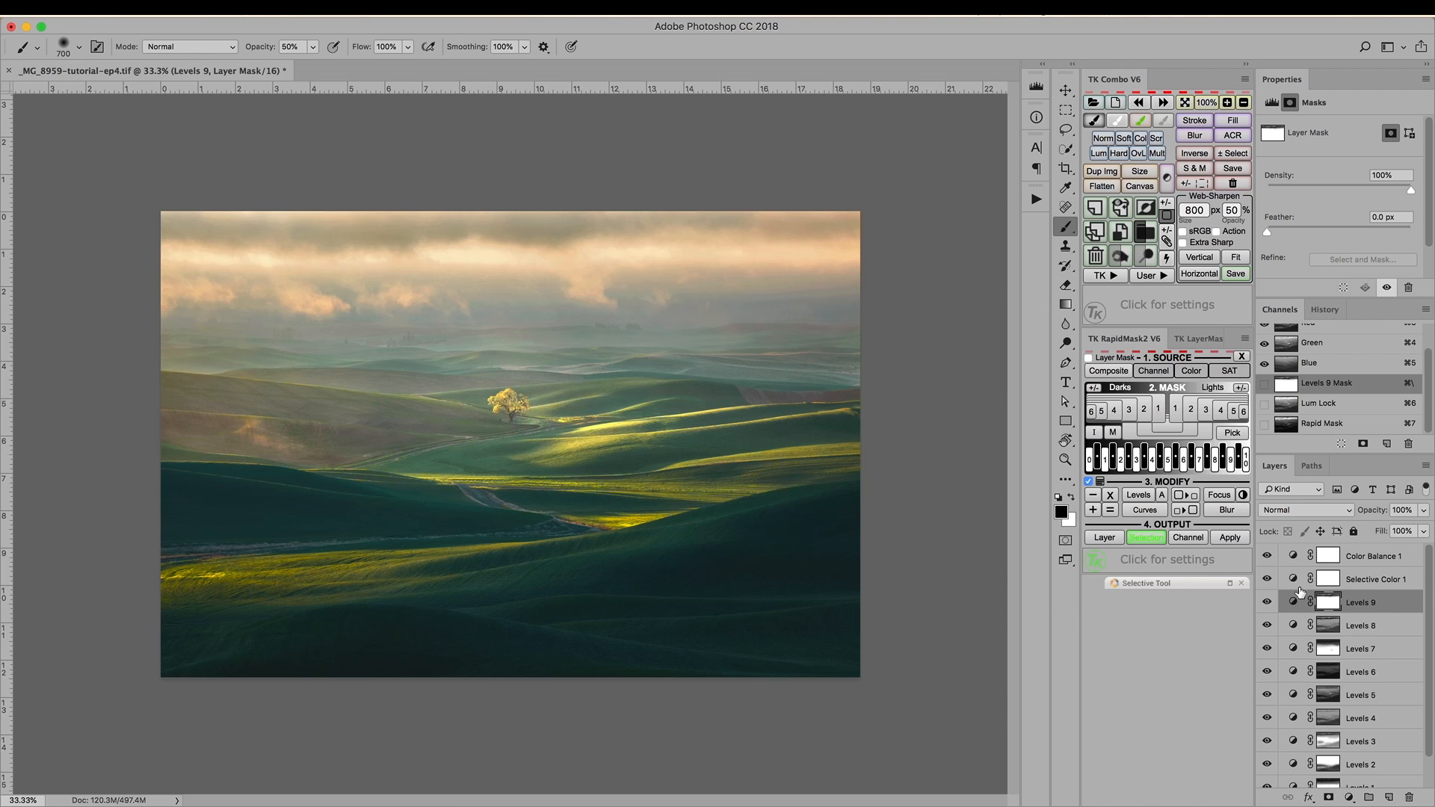
- Examine the tree, the lit hills and the sky at 100% zoom, and return to the whole image at 33.33%
{"action": "scroll", "coordinate": [1300, 594], "scroll_direction": "down", "scroll_amount": 2}
{"action": "scroll", "coordinate": [1312, 700], "scroll_direction": "up", "scroll_amount": 2}
{"action": "key", "text": "alt+super+0"}
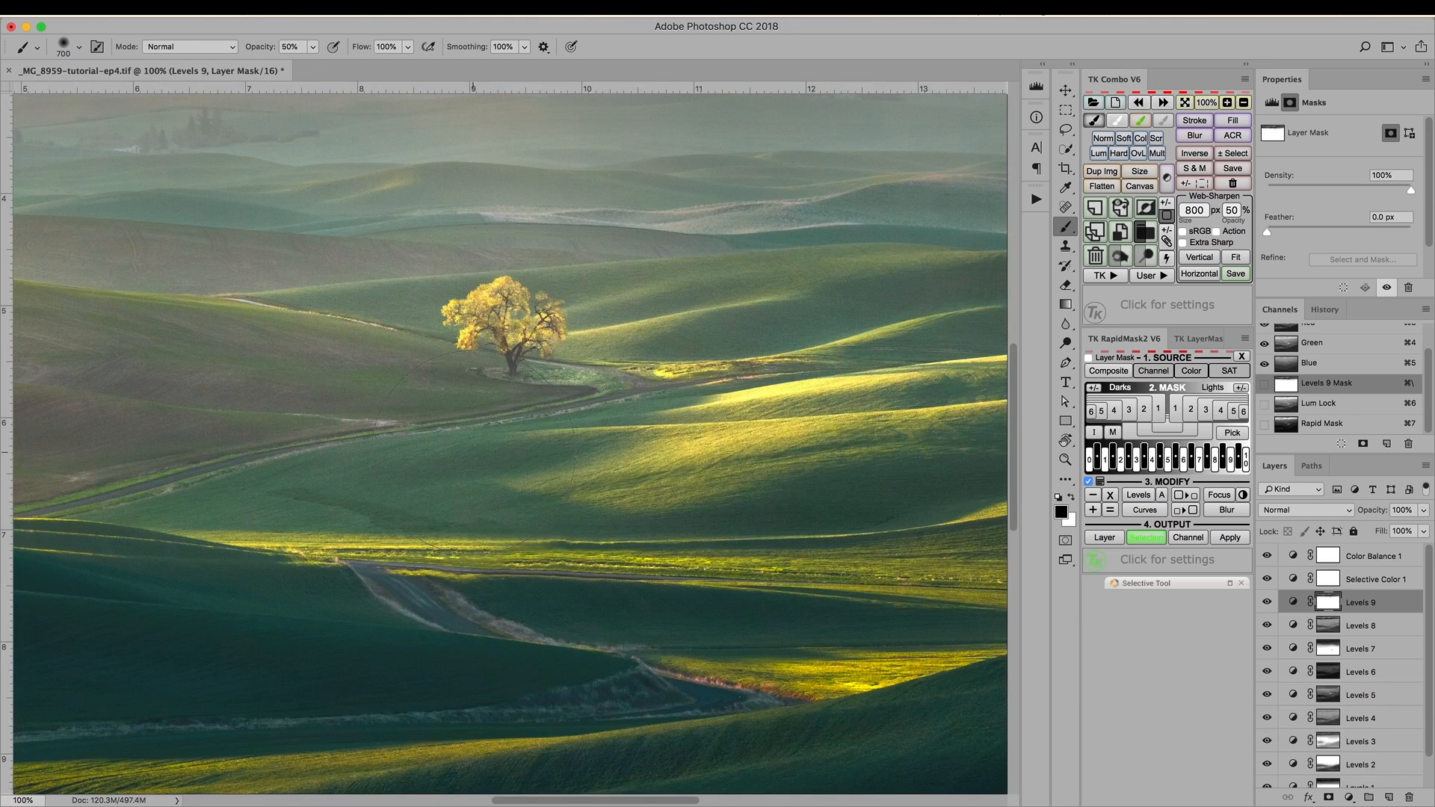
{"action": "left_click_drag", "start_coordinate": [692, 173], "coordinate": [410, 423]}
{"action": "mouse_move", "coordinate": [906, 384]}
{"action": "left_mouse_down"}
{"action": "mouse_move", "coordinate": [298, 426]}
{"action": "mouse_move", "coordinate": [570, 391]}
{"action": "mouse_move", "coordinate": [827, 401]}
{"action": "left_mouse_up"}
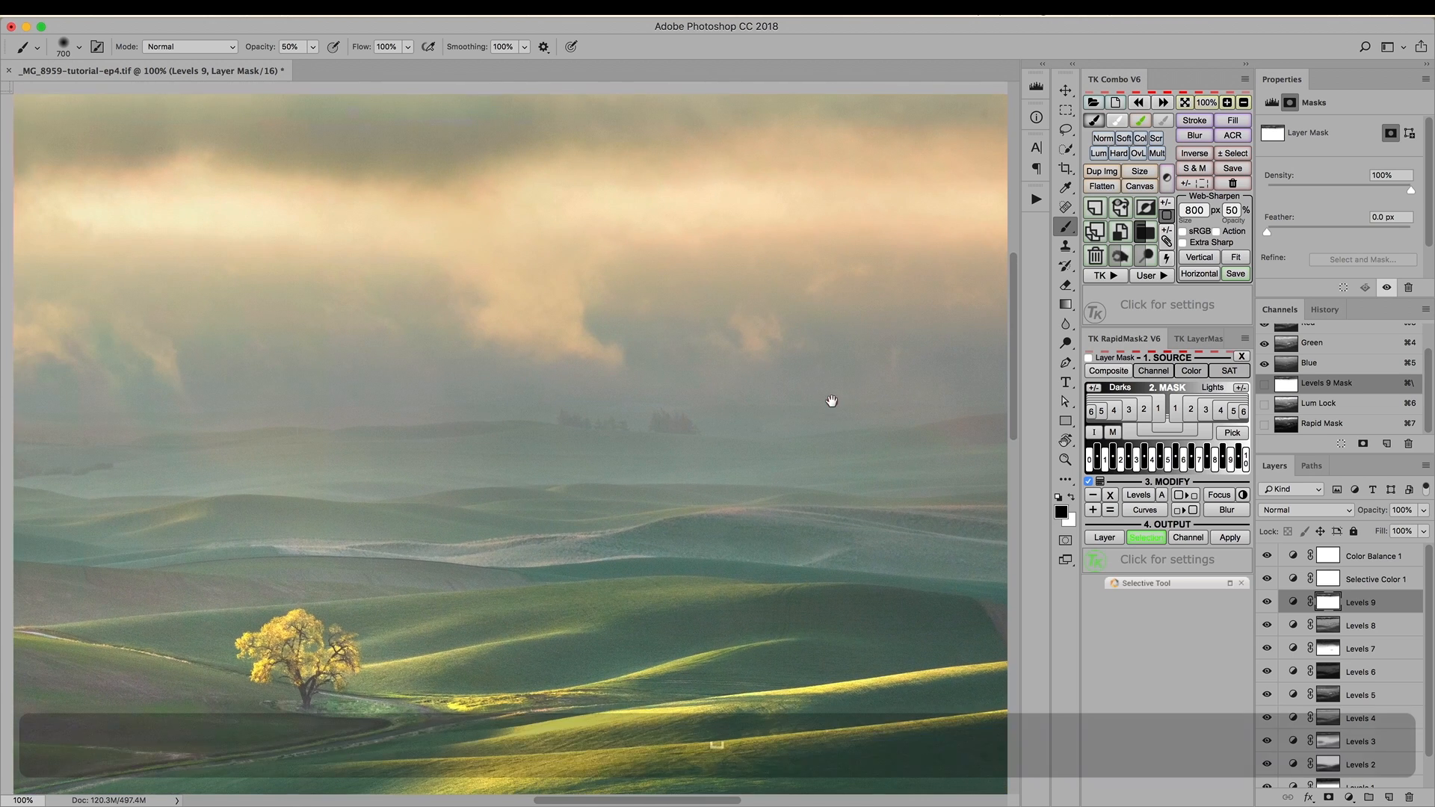
{"action": "key", "text": "super+0"}
{"action": "key", "text": "super+minus"}
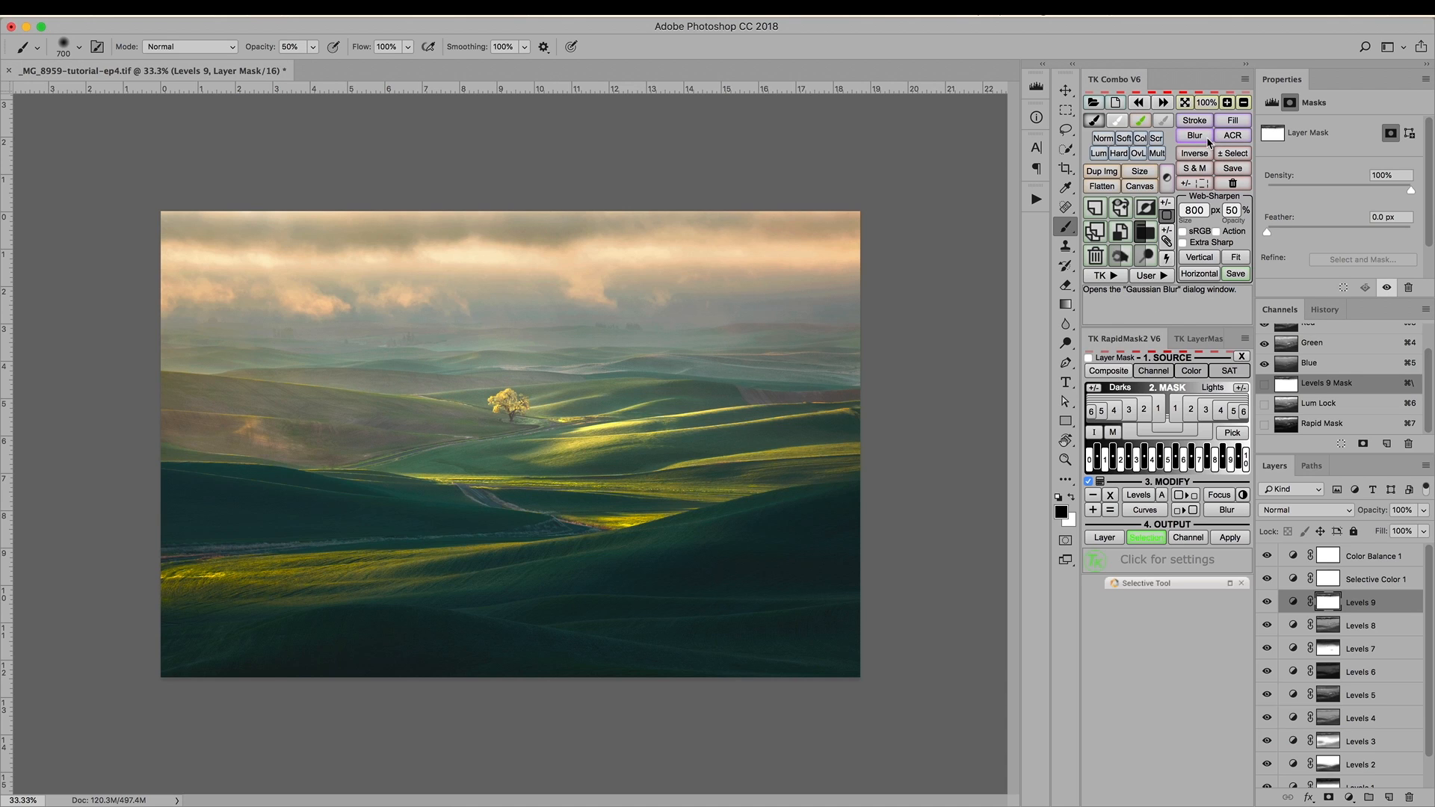
- Flatten the image and revert to the last brush stroke in the document's history
{"action": "left_click", "coordinate": [1102, 187]}
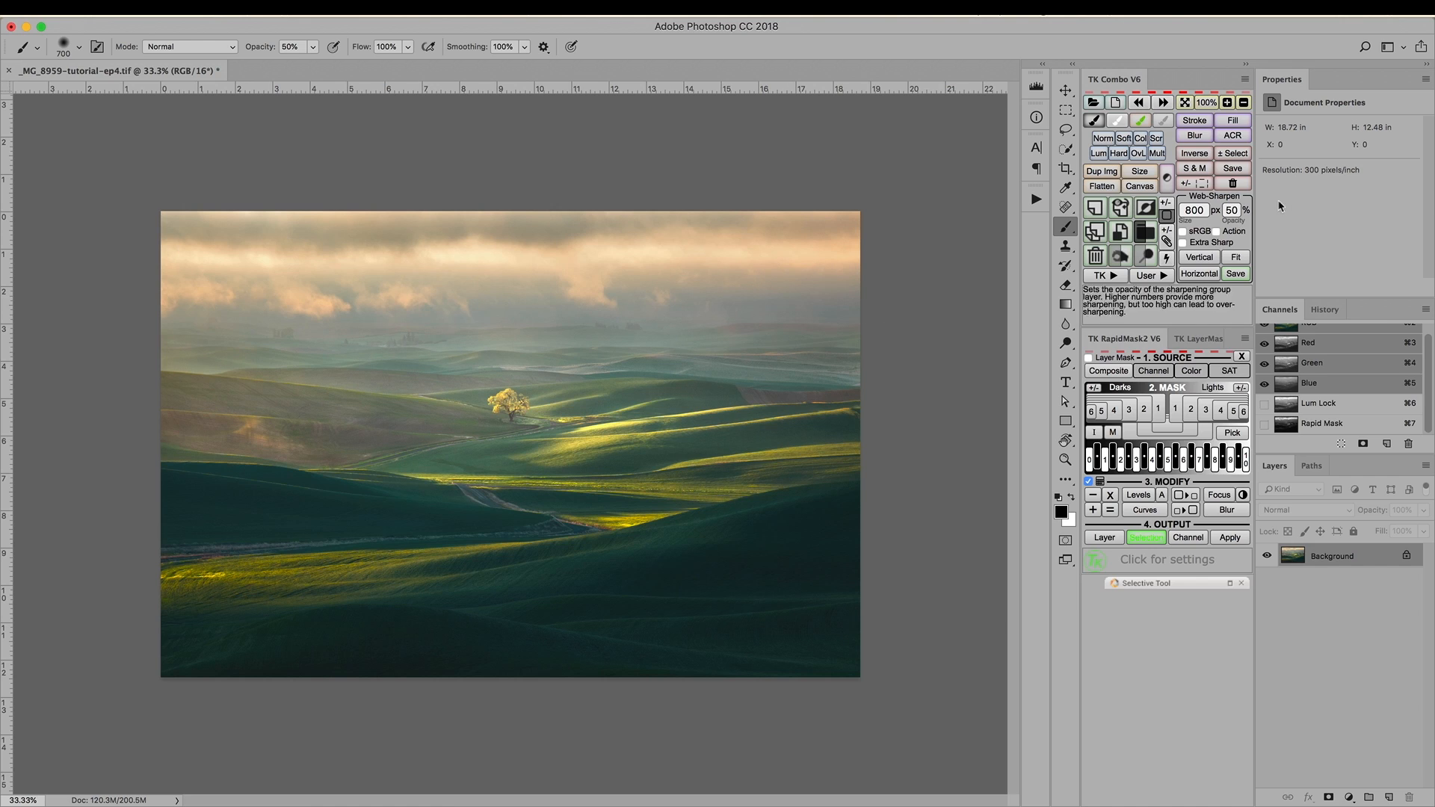
{"action": "left_click", "coordinate": [1324, 310]}
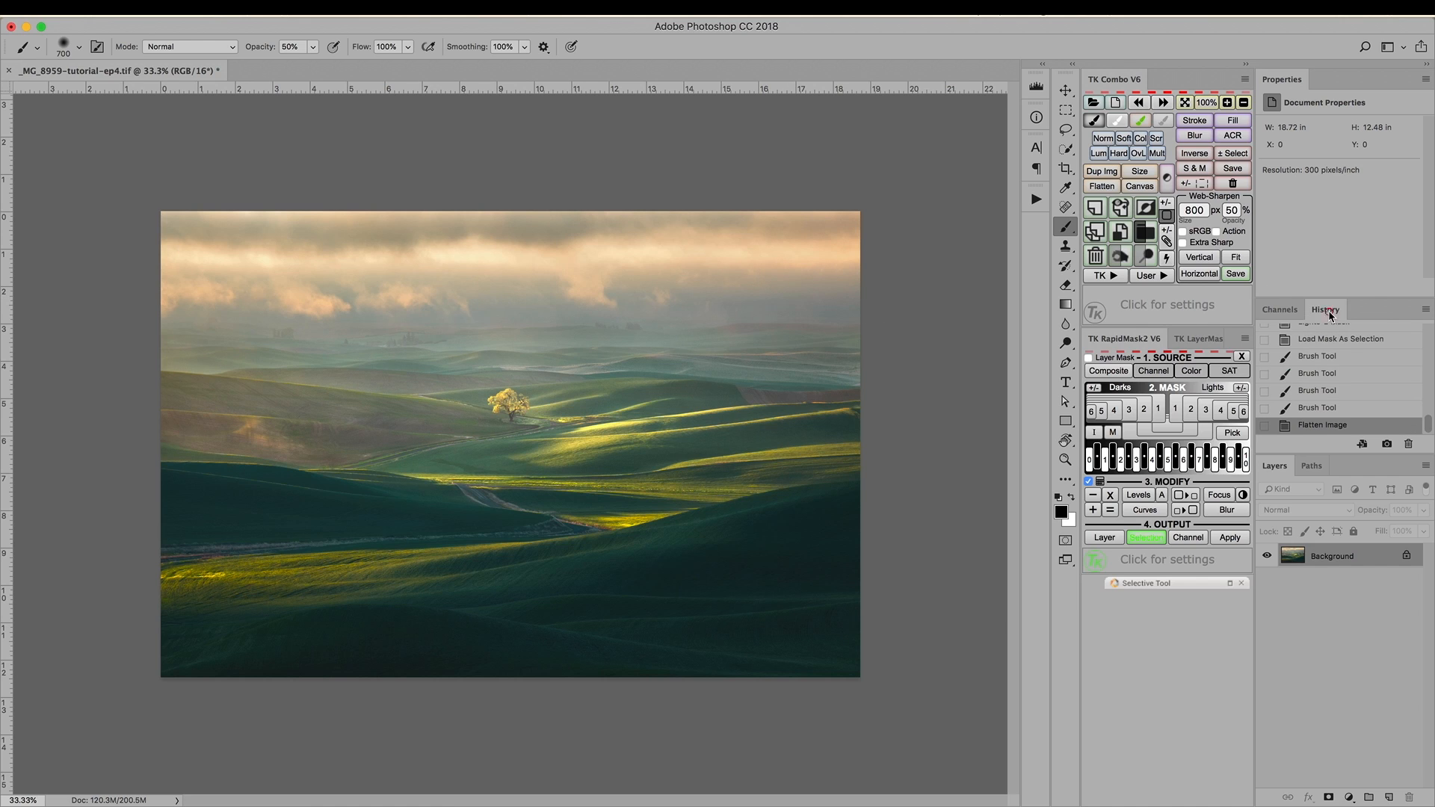
{"action": "left_click", "coordinate": [1311, 409]}
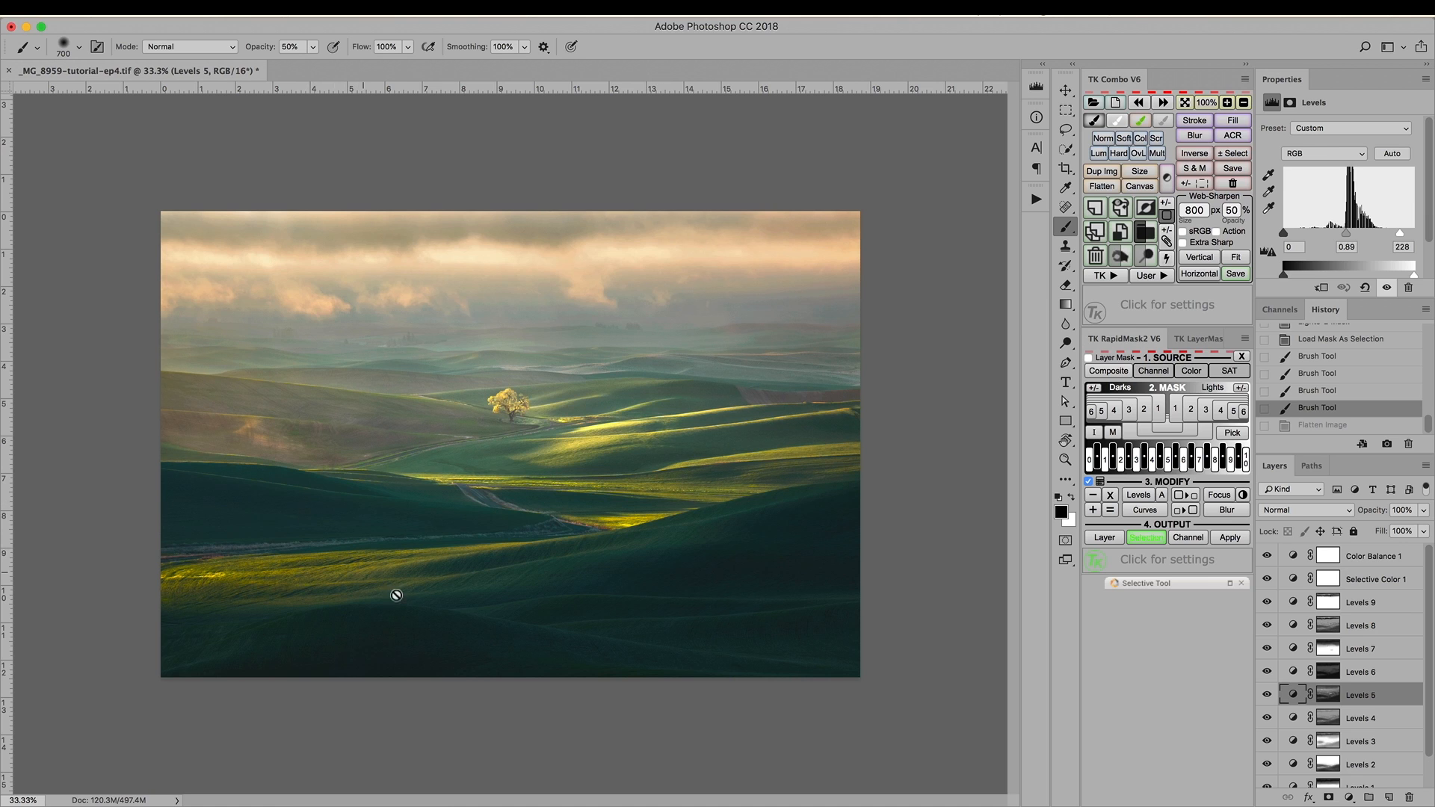
- Compare the image with and without Levels 9 by switching its visibility off and on twice
{"action": "left_click", "coordinate": [1265, 603]}
{"action": "left_click", "coordinate": [1265, 602]}
{"action": "left_click", "coordinate": [1265, 602]}
{"action": "left_click", "coordinate": [1265, 602]}
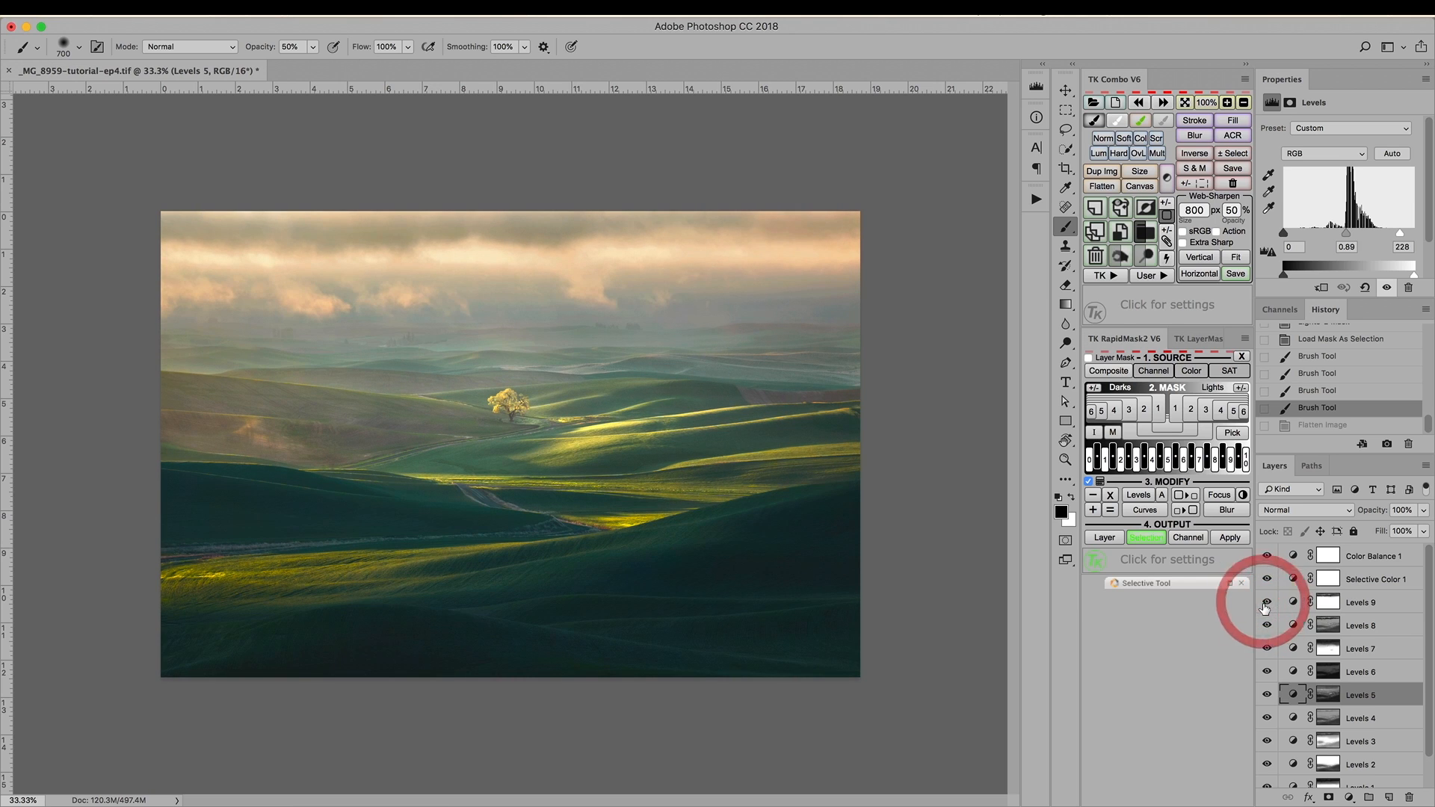
- Clear the old rapid mask, load a new Darks-3 mask as a selection and target the Levels 9 layer mask
{"action": "left_click", "coordinate": [1320, 596]}
{"action": "left_click", "coordinate": [1241, 357]}
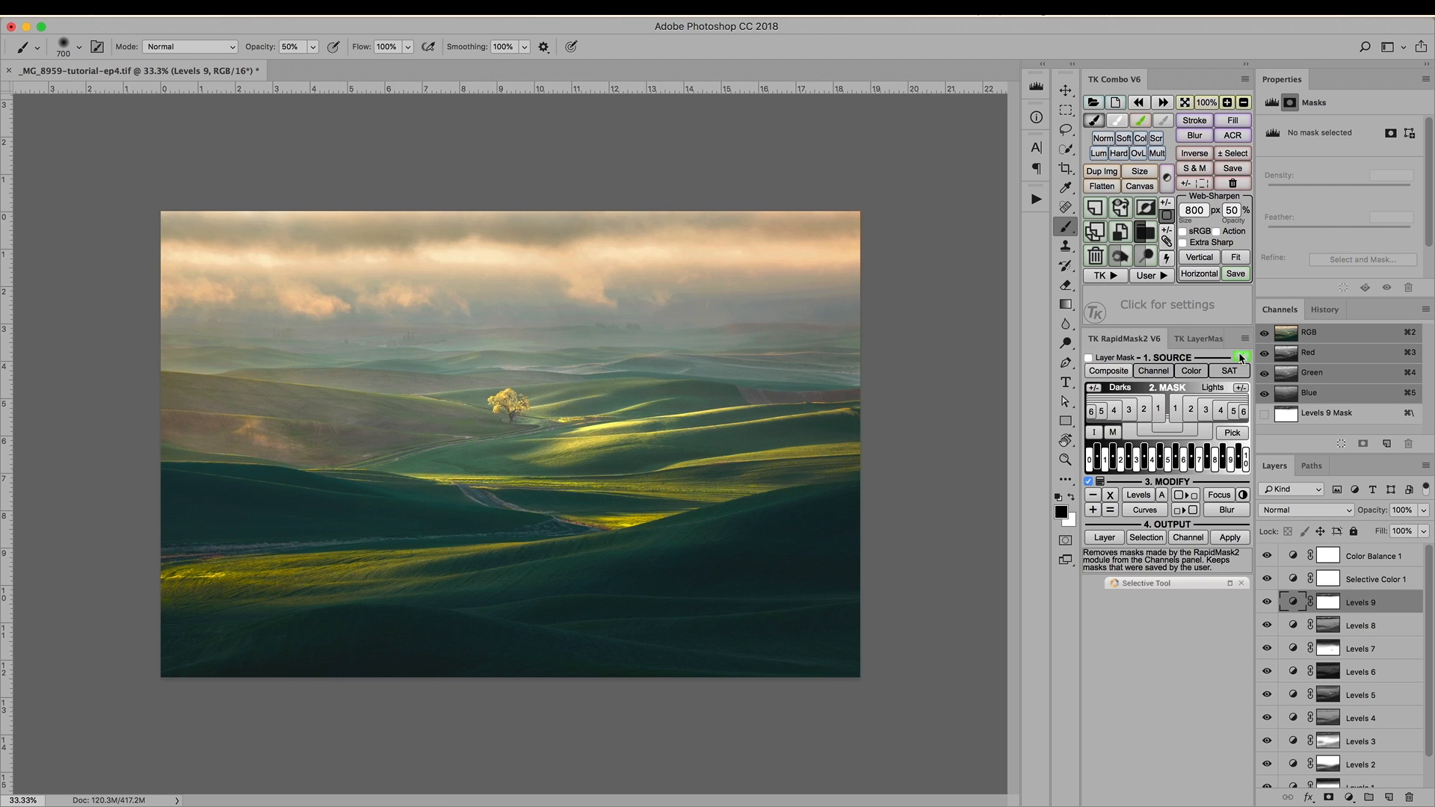
{"action": "left_click", "coordinate": [1129, 410]}
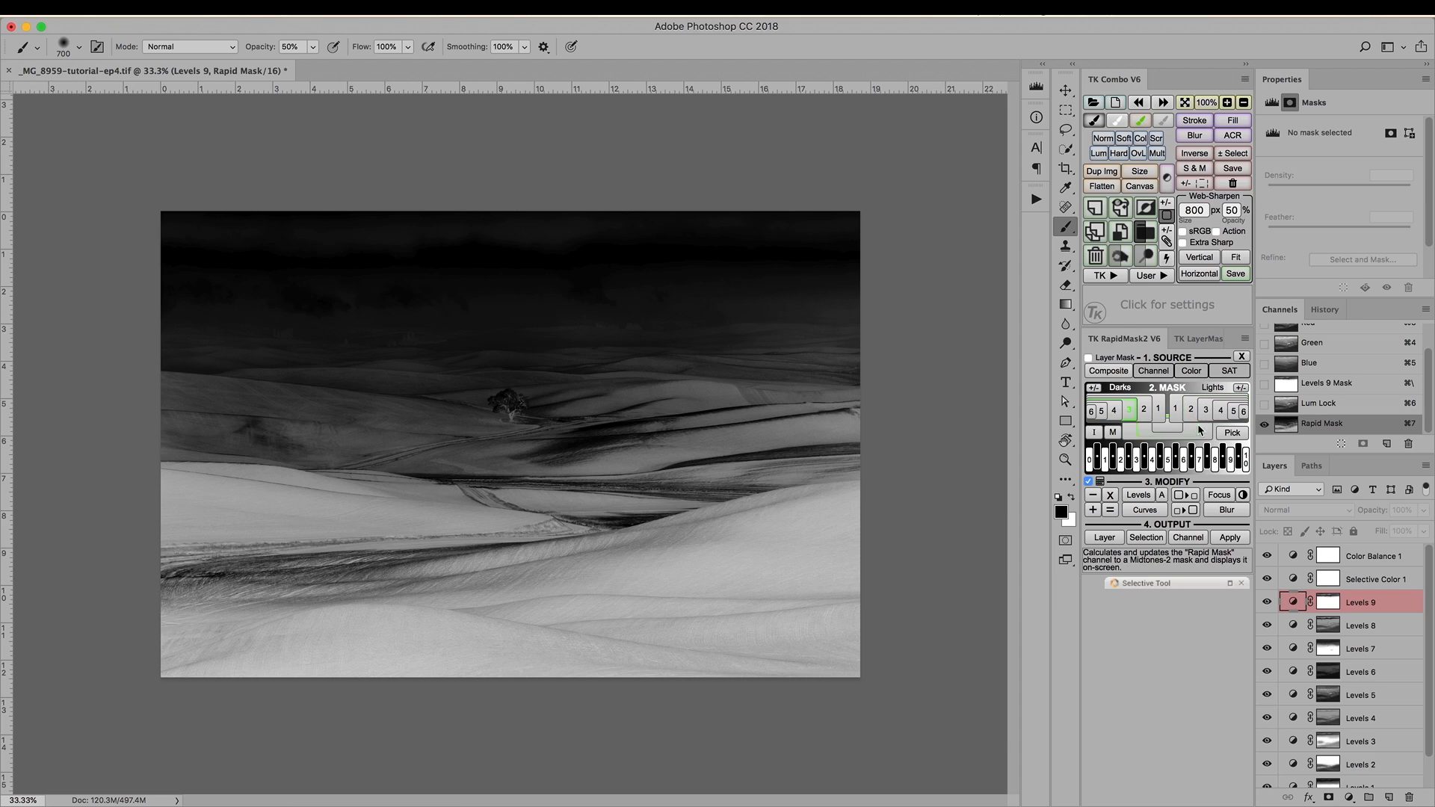
{"action": "left_click", "coordinate": [1146, 538]}
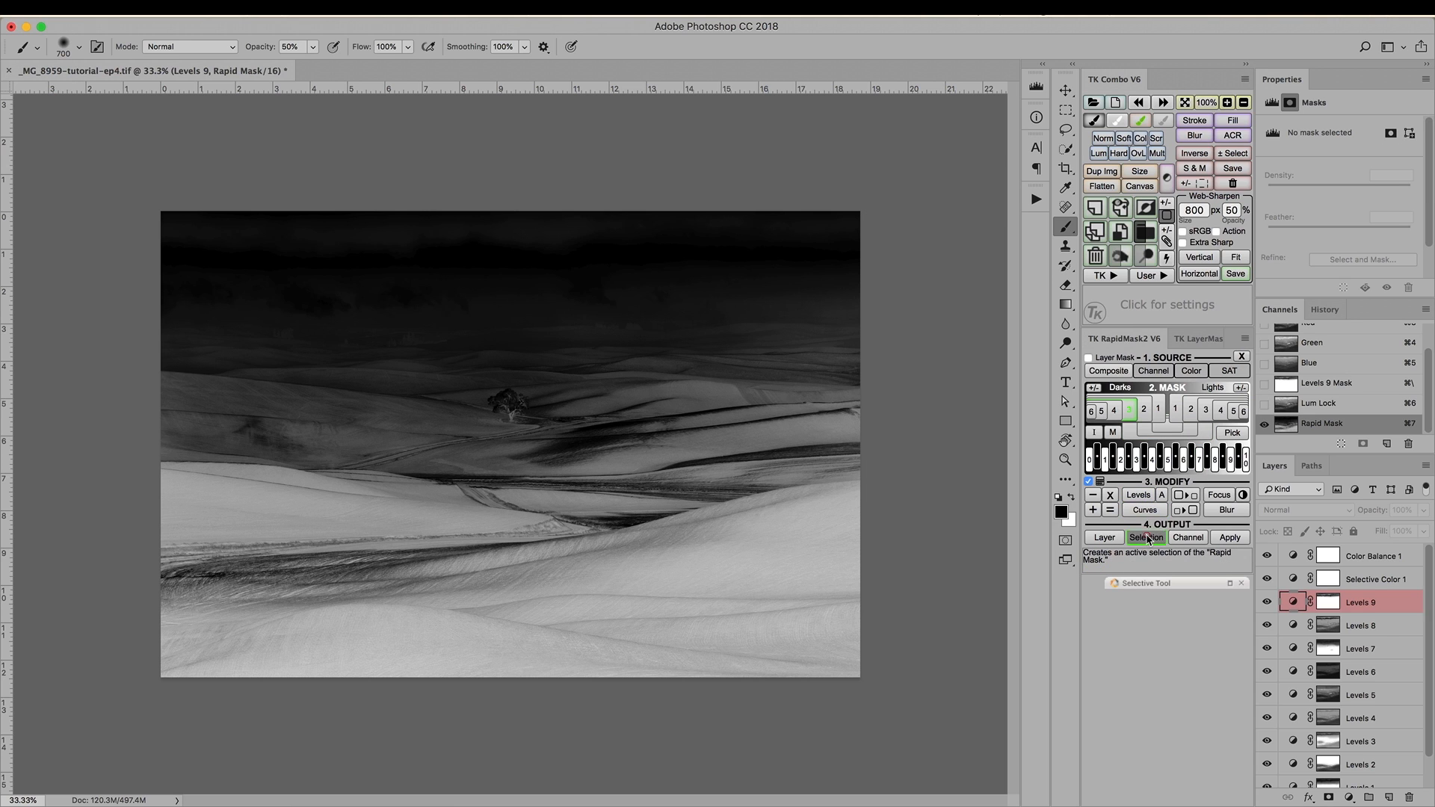
{"action": "left_click", "coordinate": [1327, 604]}
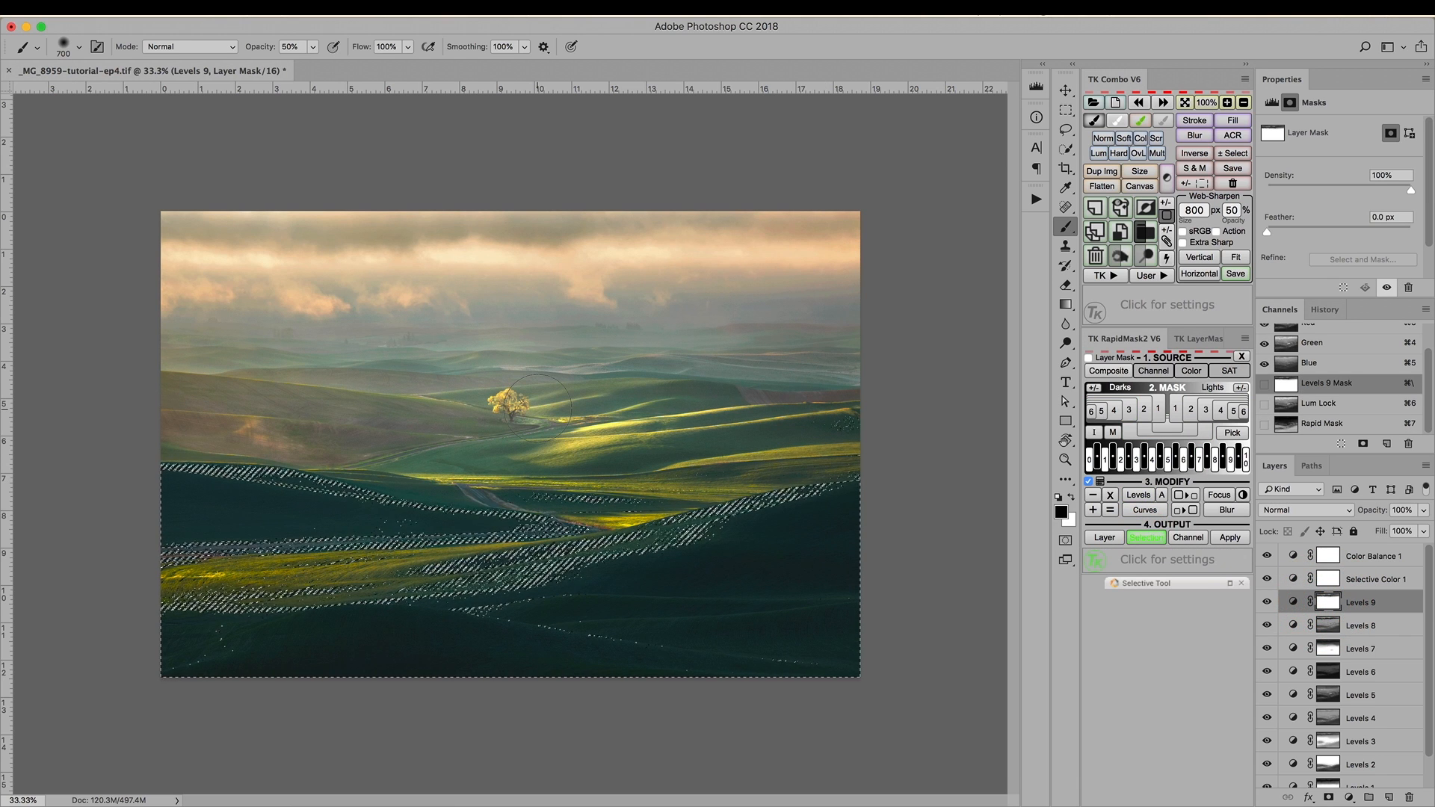
- Paint black with a 900 px brush at 50% opacity across the dark foreground hills on the Levels 9 mask and deselect
{"action": "key", "text": "super+h"}
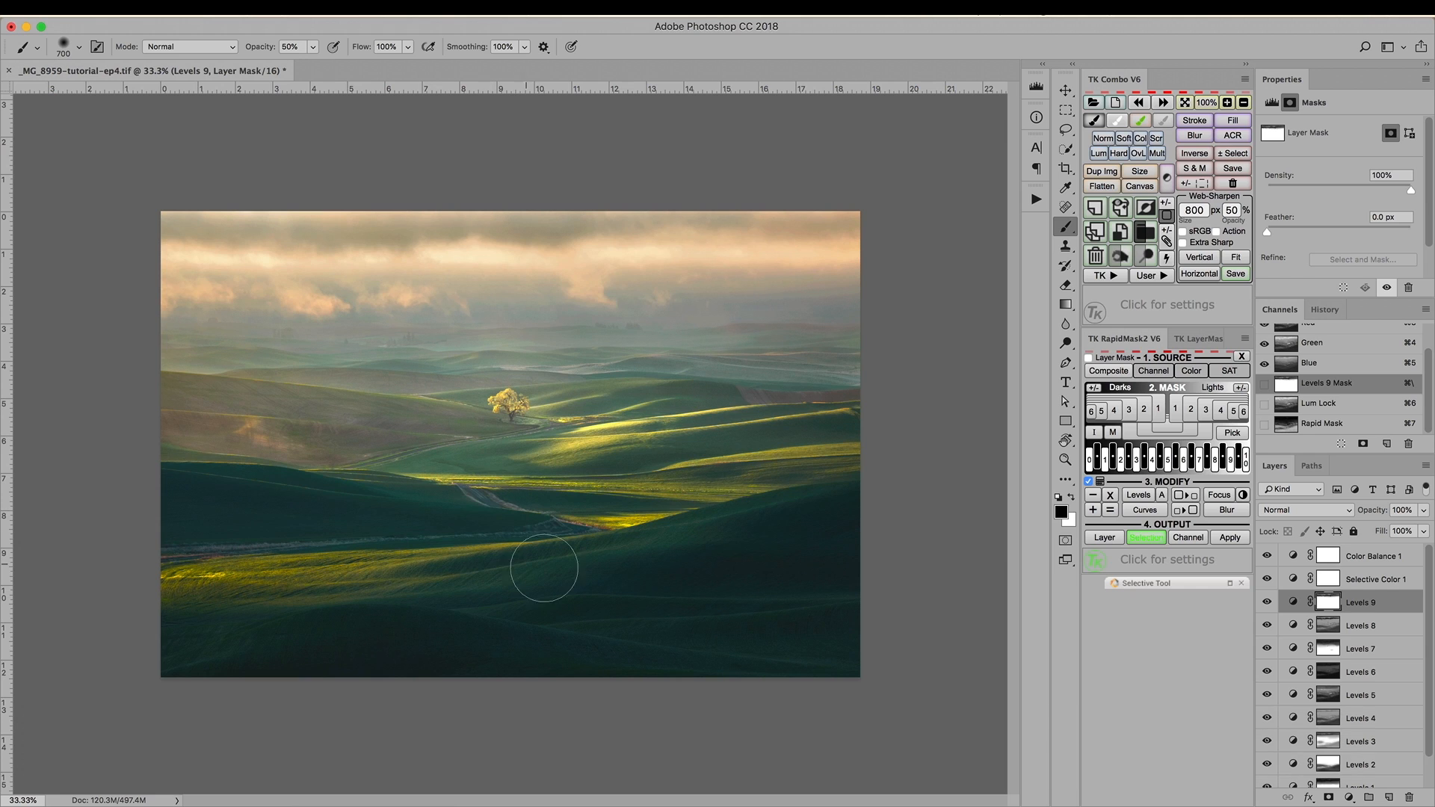
{"action": "left_click", "coordinate": [1268, 602]}
{"action": "left_click", "coordinate": [1268, 602]}
{"action": "key", "text": "b"}
{"action": "key", "text": "5"}
{"action": "key", "text": "bracketright"}
{"action": "key", "text": "bracketright"}
{"action": "mouse_move", "coordinate": [149, 642]}
{"action": "left_mouse_down"}
{"action": "mouse_move", "coordinate": [373, 646]}
{"action": "mouse_move", "coordinate": [675, 606]}
{"action": "mouse_move", "coordinate": [871, 613]}
{"action": "left_mouse_up"}
{"action": "key", "text": "super+d"}
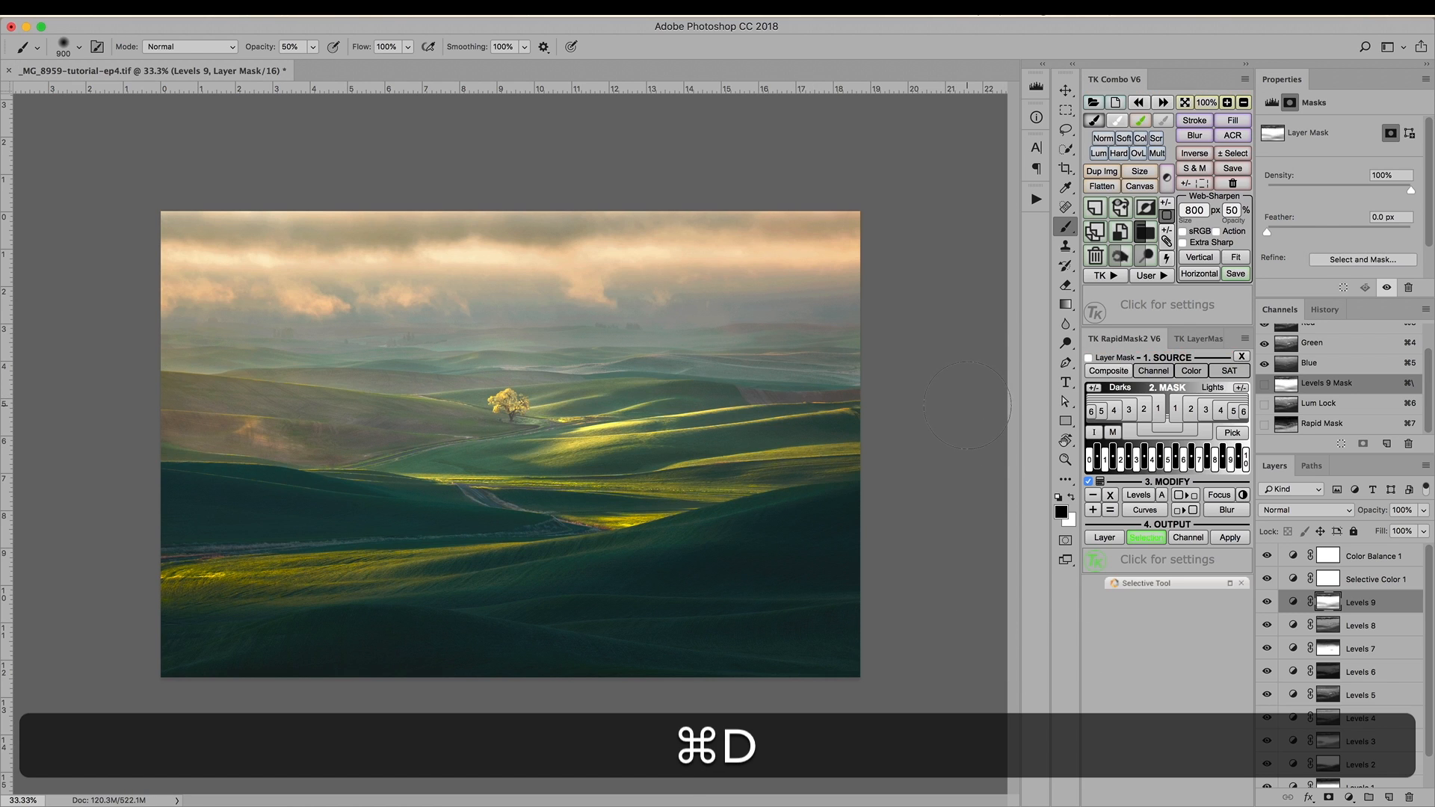
- Reduce the brush to 200 px for detailed masking of the sunlit slopes beside the tree
{"action": "key", "text": "super+equal"}
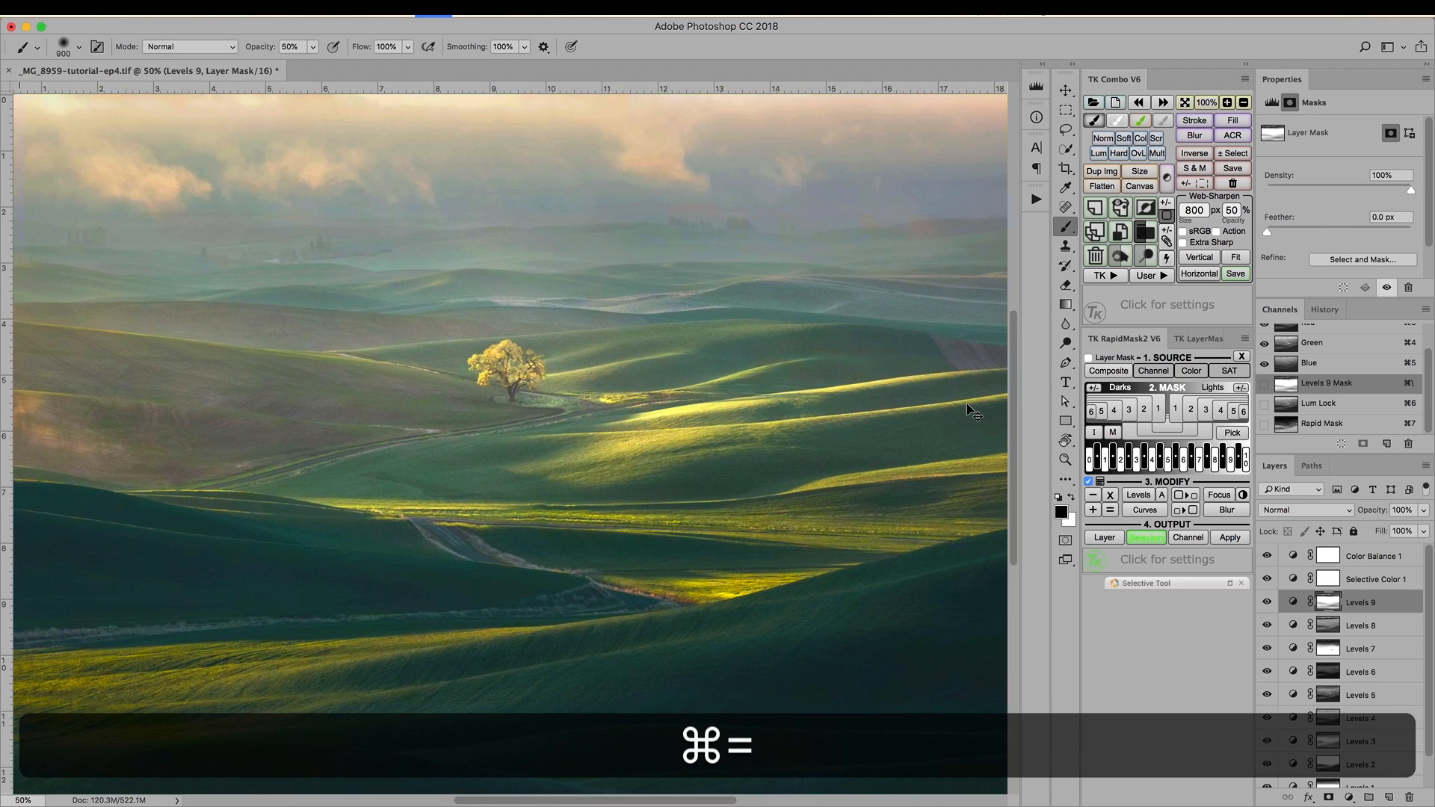
{"action": "key", "text": "super+equal"}
{"action": "key", "text": "bracketleft"}
{"action": "key", "text": "bracketleft"}
{"action": "key", "text": "bracketleft"}
{"action": "key", "text": "bracketleft"}
{"action": "key", "text": "bracketleft"}
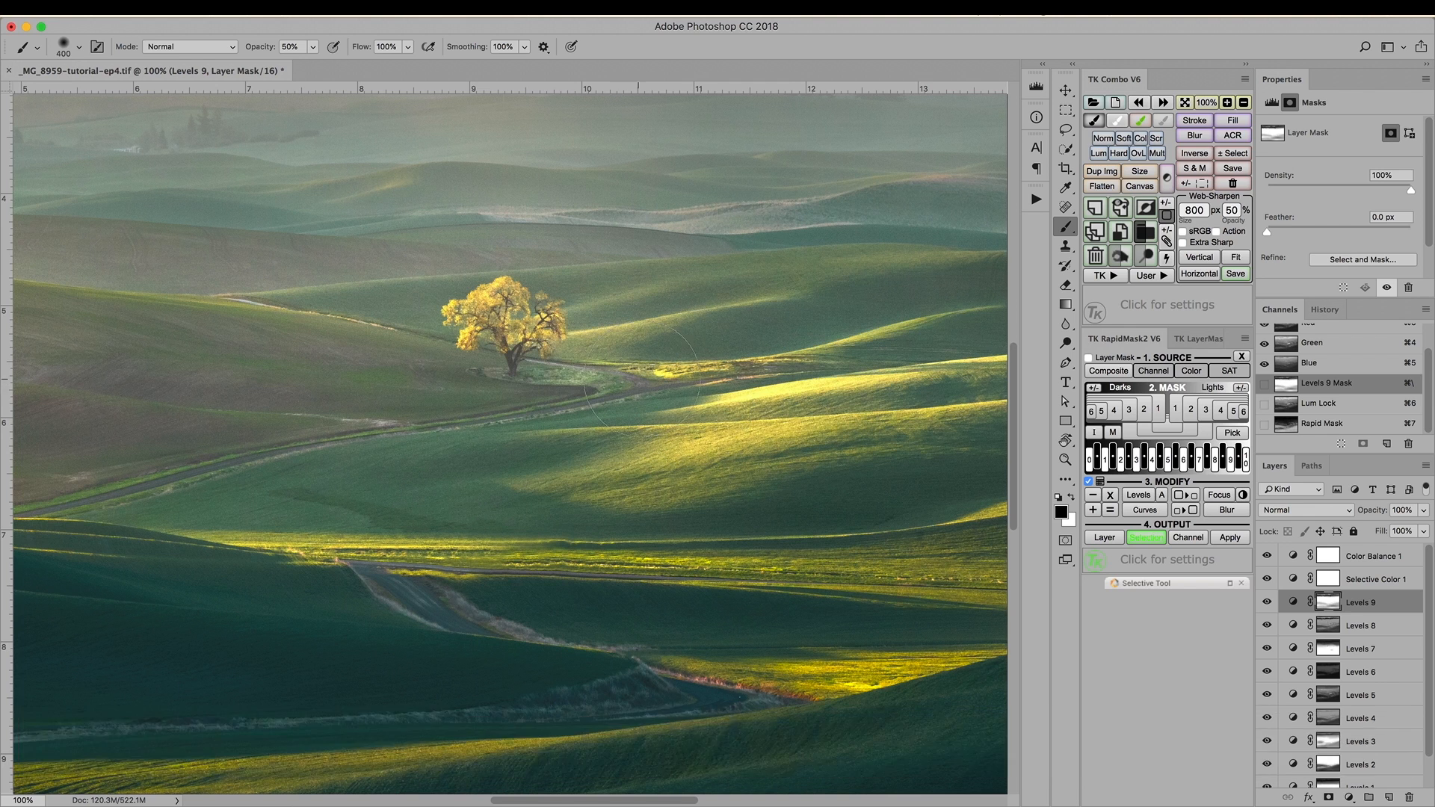
{"action": "left_click_drag", "start_coordinate": [743, 448], "coordinate": [631, 423]}
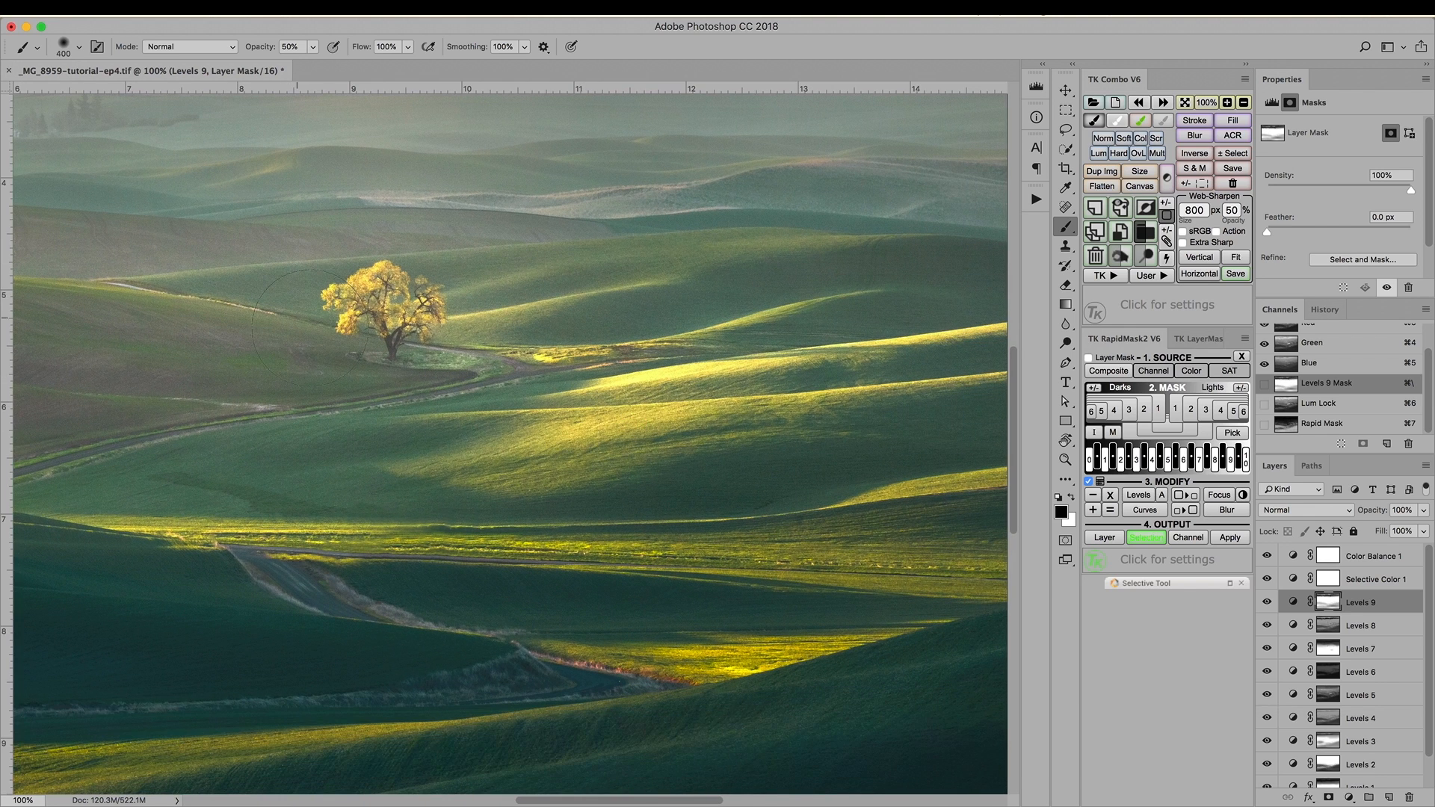
{"action": "key", "text": "bracketleft"}
{"action": "key", "text": "bracketleft"}
{"action": "left_click_drag", "start_coordinate": [804, 386], "coordinate": [628, 481]}
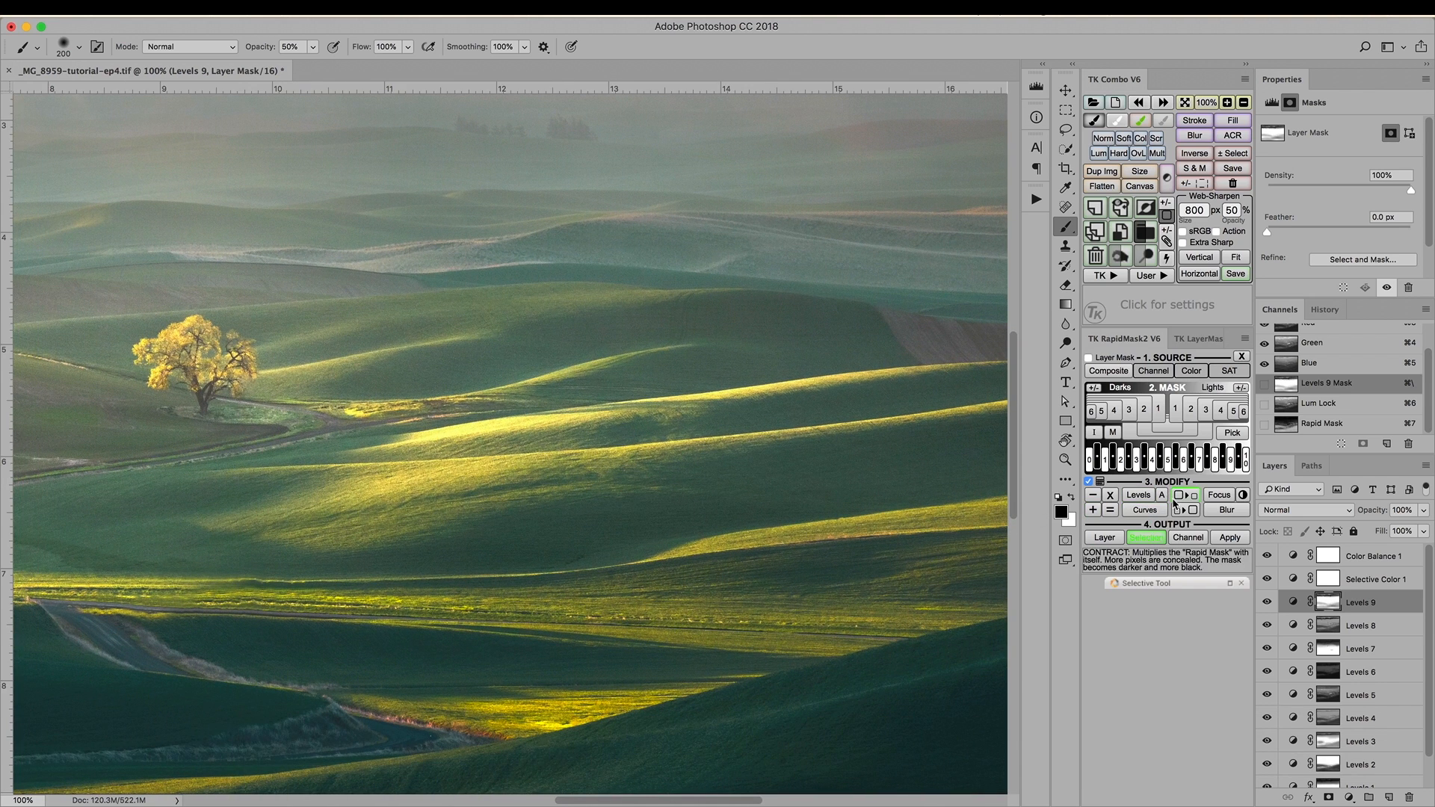
- Clear the old rapid mask, load a fresh Lights-2 mask as a selection for the Levels 9 mask and hide its edges
{"action": "left_click", "coordinate": [1192, 407]}
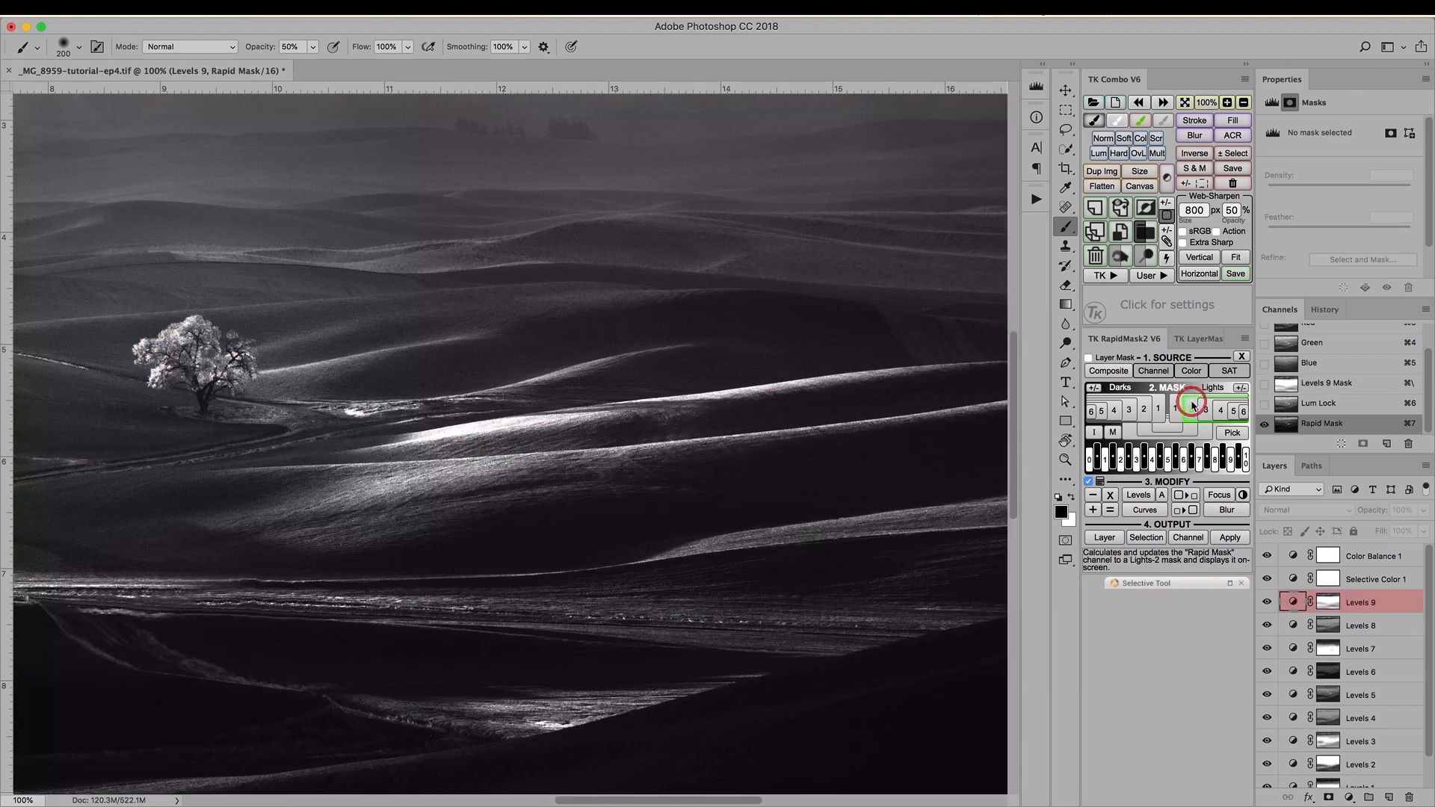
{"action": "left_click", "coordinate": [1242, 356]}
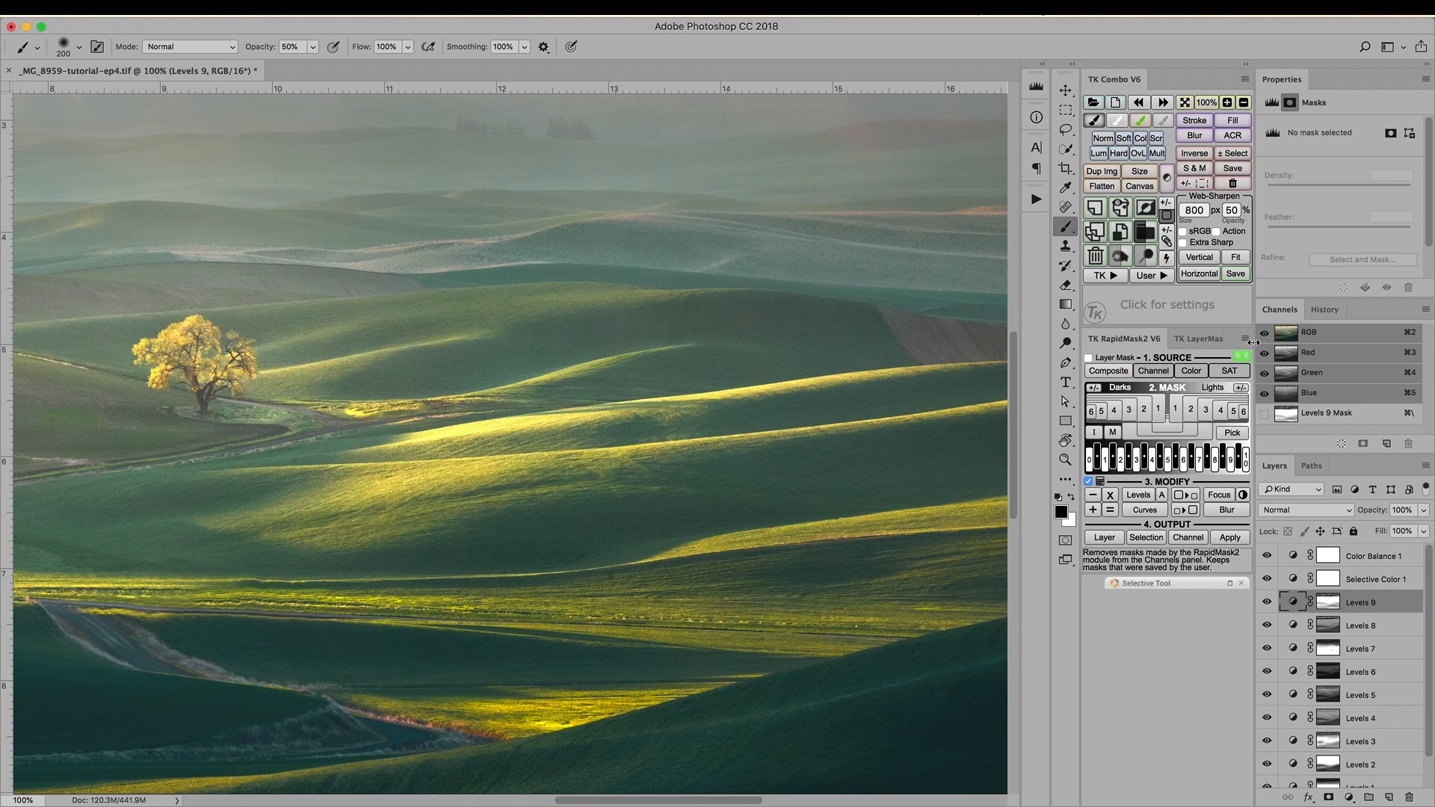
{"action": "left_click", "coordinate": [1199, 409]}
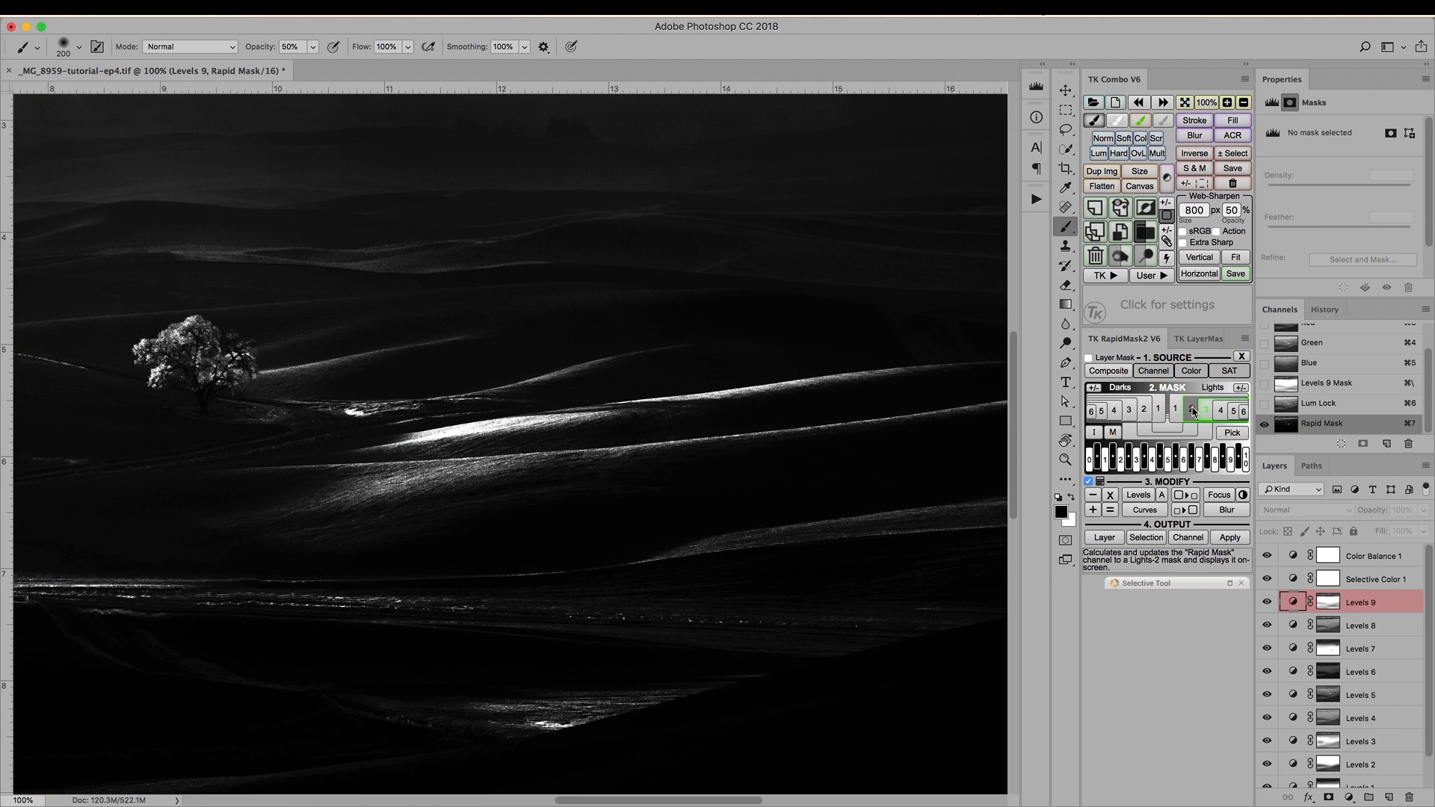
{"action": "left_click", "coordinate": [1192, 408]}
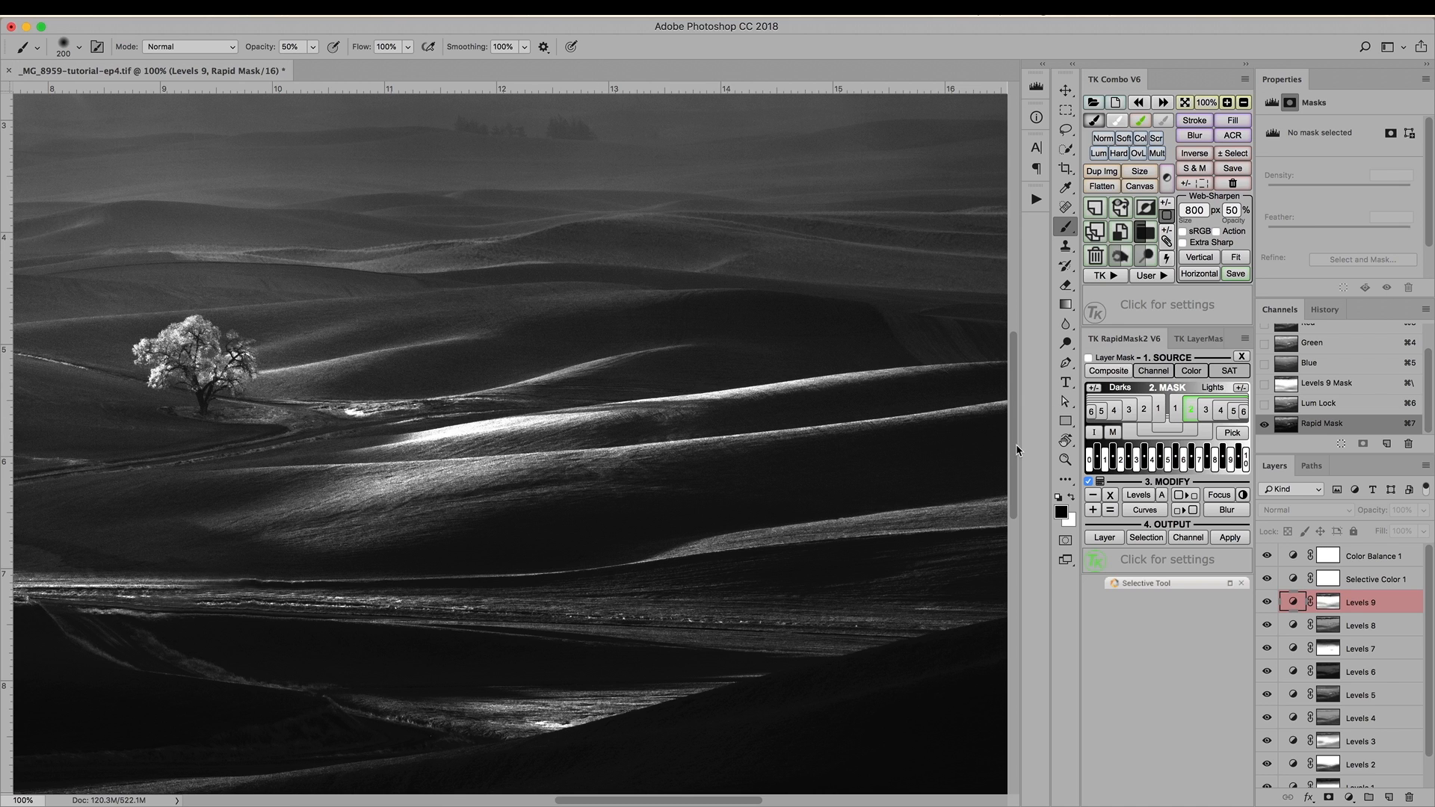
{"action": "left_click", "coordinate": [1147, 537]}
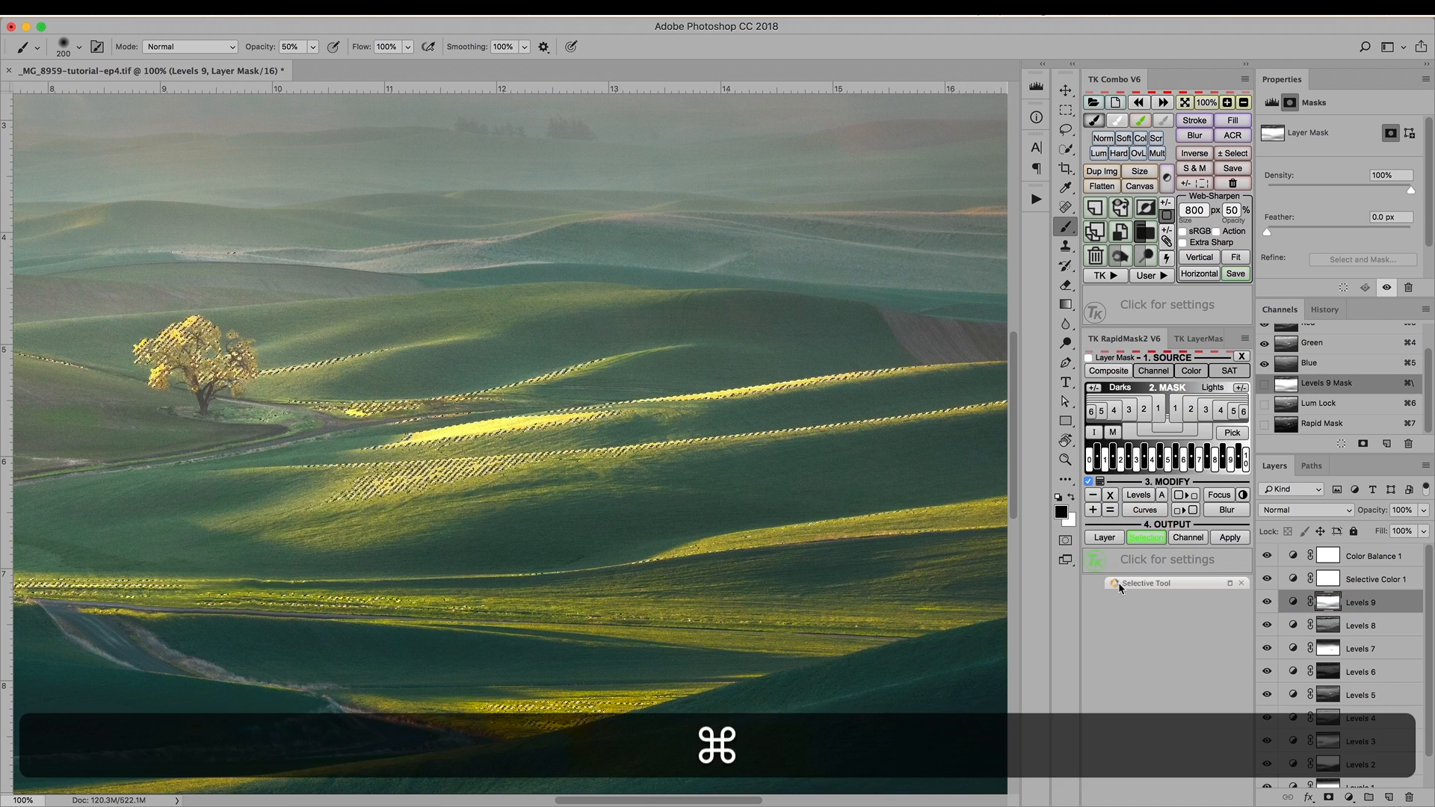
{"action": "key", "text": "super+h"}
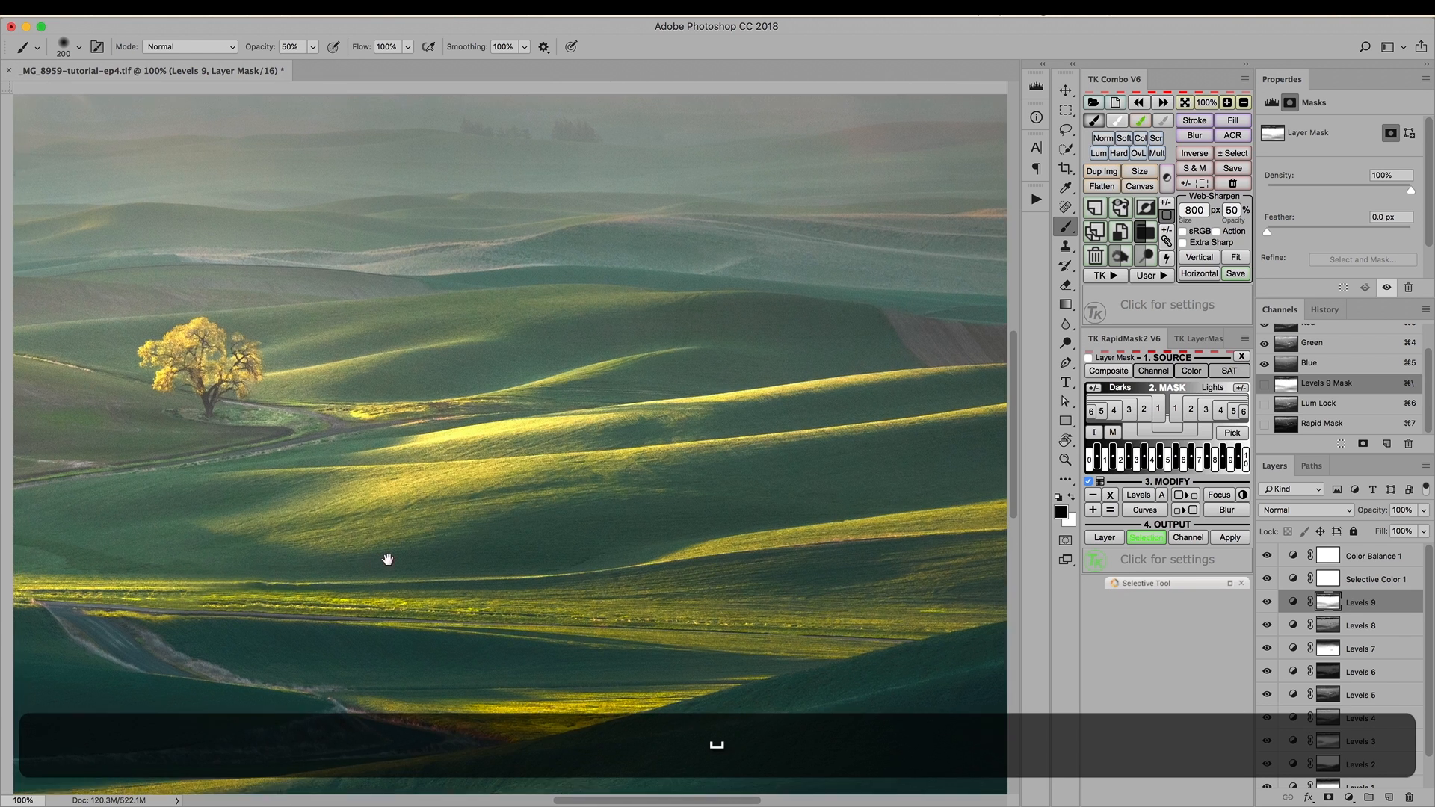
{"action": "left_click_drag", "start_coordinate": [381, 561], "coordinate": [407, 558]}
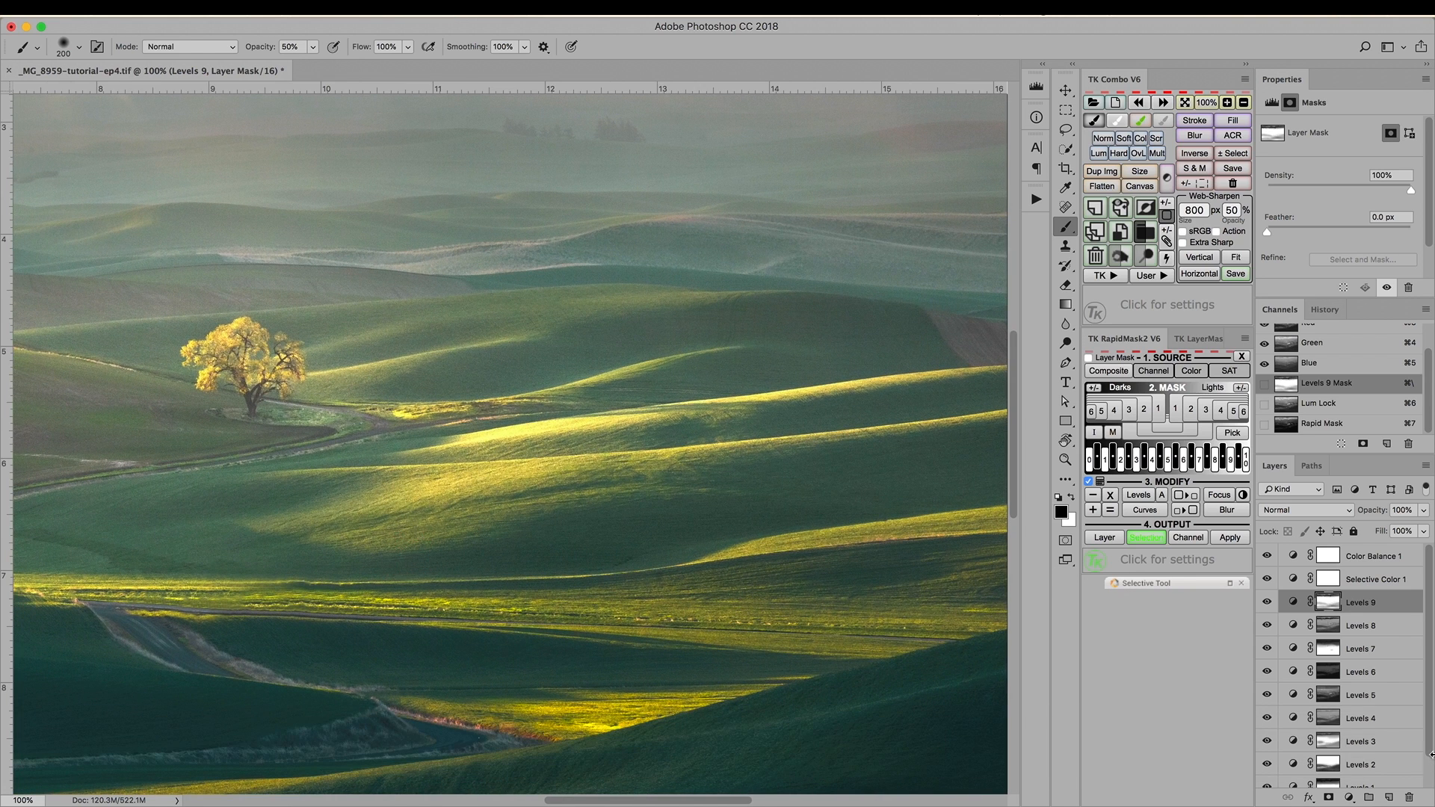
- Toggle the visibility of the Levels 9 layer to compare the image with and without its adjustment
{"action": "left_click", "coordinate": [1268, 601]}
{"action": "left_click", "coordinate": [1273, 601]}
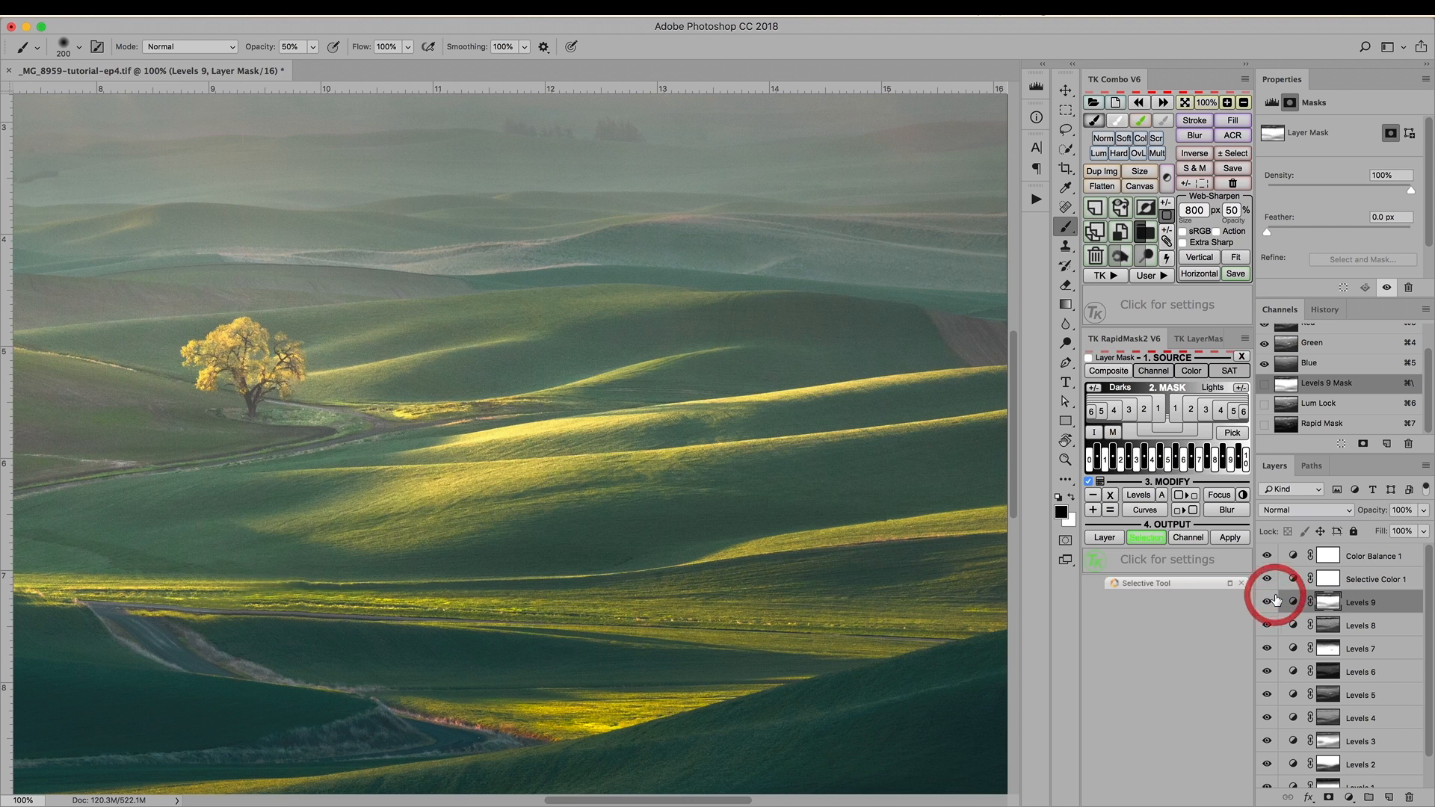
{"action": "left_click", "coordinate": [1273, 601]}
{"action": "left_click", "coordinate": [1273, 601]}
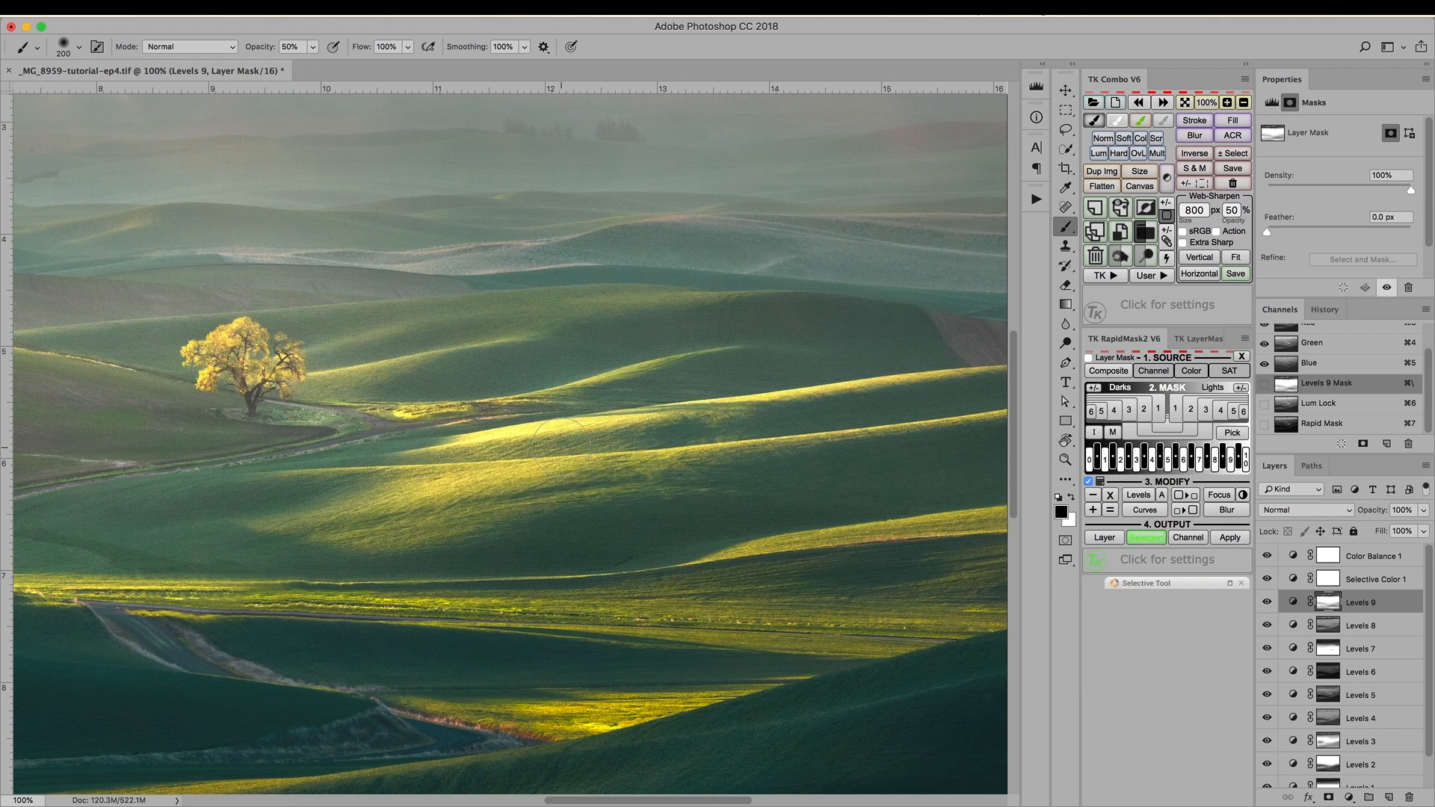
- Set the brush to 125 px at 30% opacity for the Levels 9 mask and deselect the active luminosity selection
{"action": "key", "text": "3"}
{"action": "key", "text": "bracketleft"}
{"action": "key", "text": "bracketleft"}
{"action": "key", "text": "bracketleft"}
{"action": "key", "text": "bracketleft"}
{"action": "key", "text": "bracketleft"}
{"action": "key", "text": "bracketleft"}
{"action": "key", "text": "bracketright"}
{"action": "key", "text": "bracketright"}
{"action": "key", "text": "bracketright"}
{"action": "key", "text": "super+0"}
{"action": "key", "text": "super+minus"}
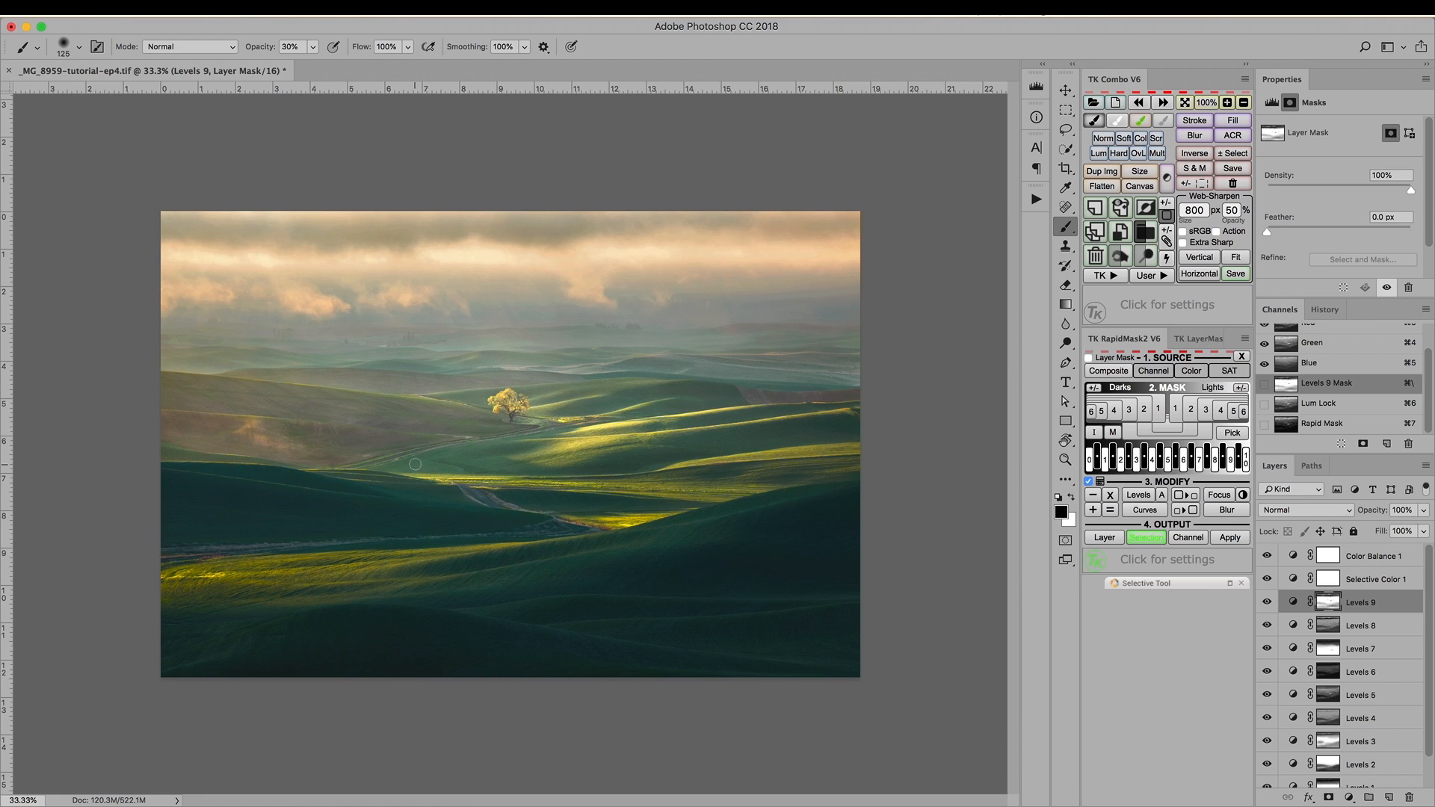
{"action": "key", "text": "super"}
{"action": "key", "text": "super+d"}
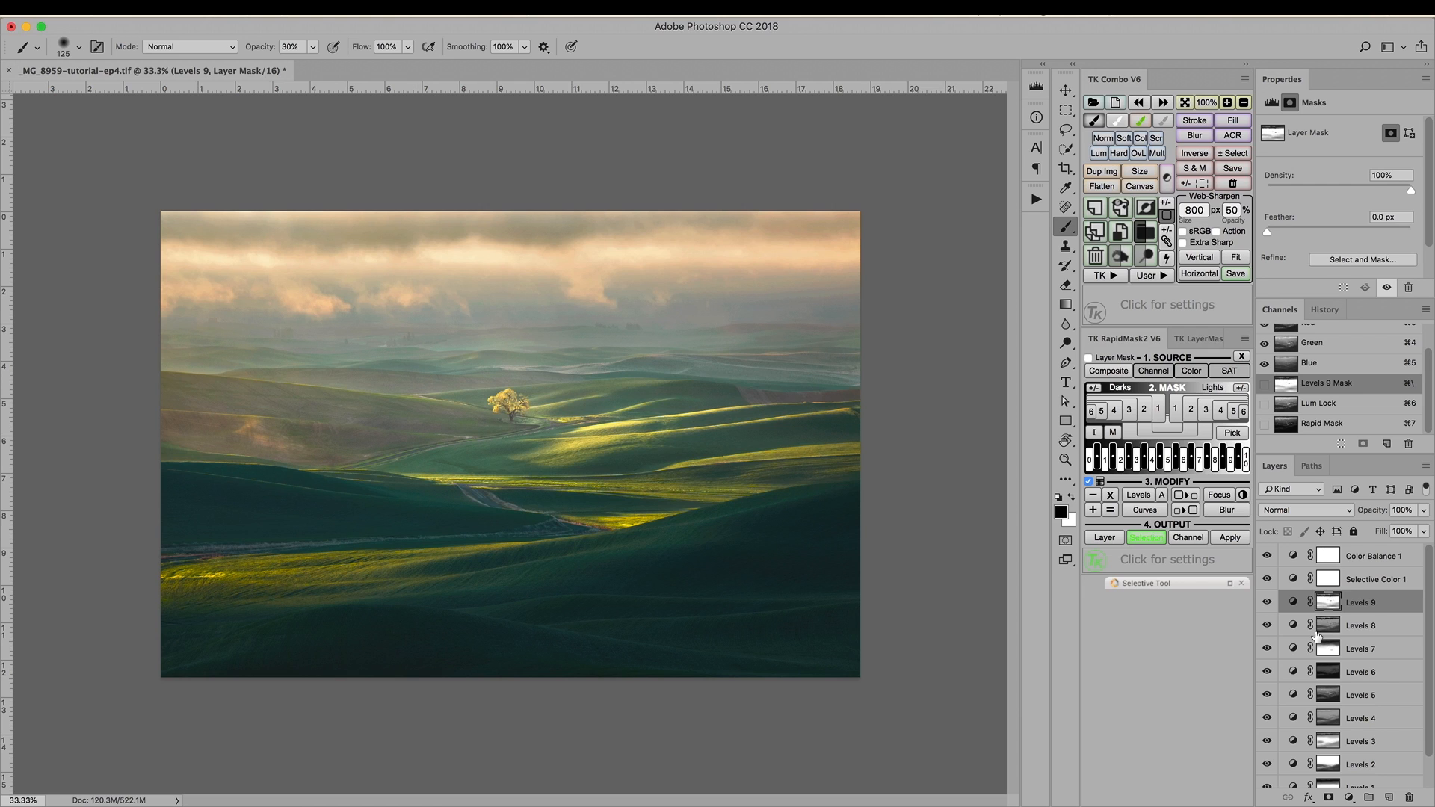
- Compare the original Background with the finished edit by repeatedly hiding and restoring all adjustment layers at once
{"action": "scroll", "coordinate": [1317, 636], "scroll_direction": "down", "scroll_amount": 2}
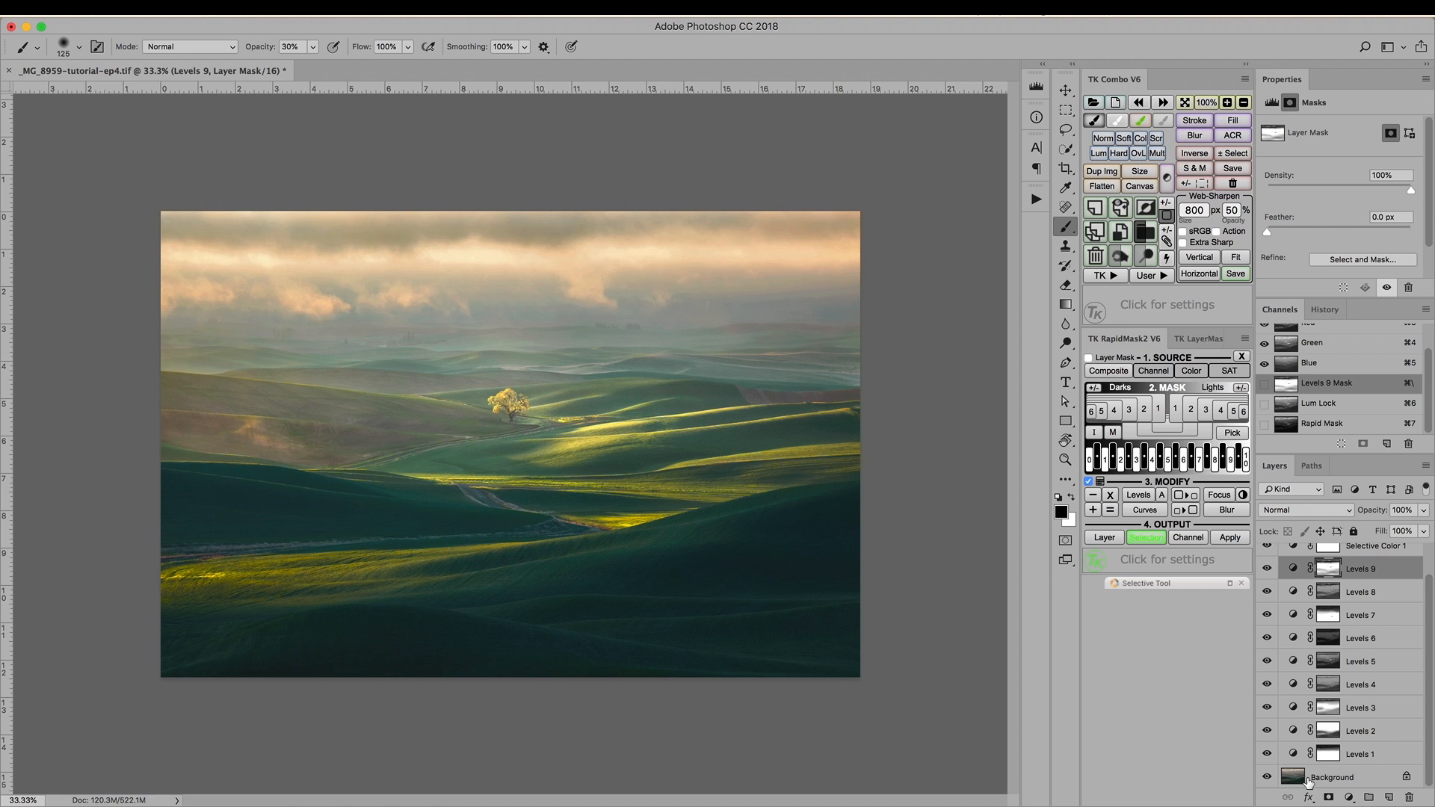
{"action": "key", "text": "alt"}
{"action": "left_click", "coordinate": [1263, 778], "text": "alt"}
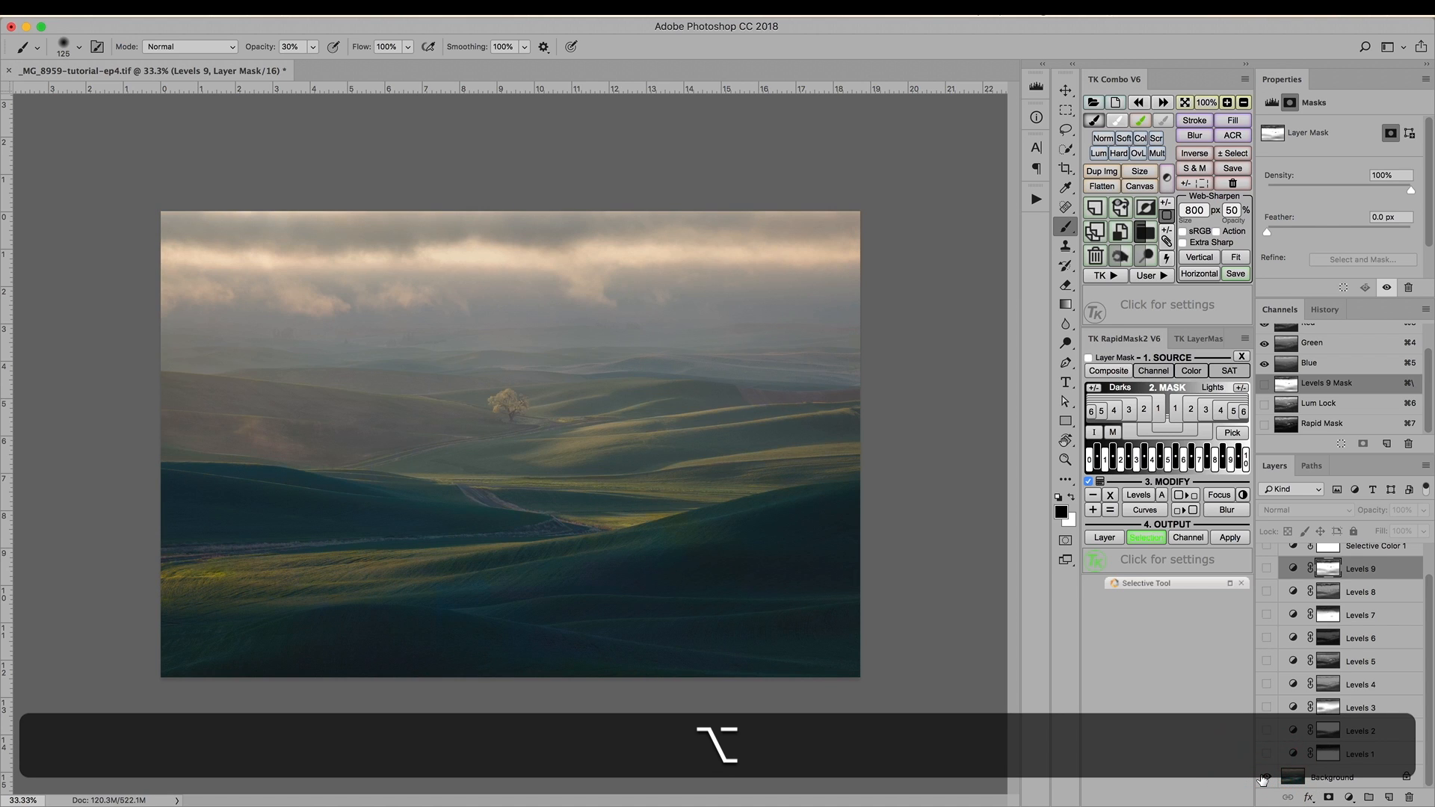
{"action": "left_click", "coordinate": [1263, 778], "text": "alt"}
{"action": "left_click", "coordinate": [1263, 778], "text": "alt"}
{"action": "left_click", "coordinate": [1263, 778], "text": "alt"}
{"action": "left_click", "coordinate": [1263, 778], "text": "alt"}
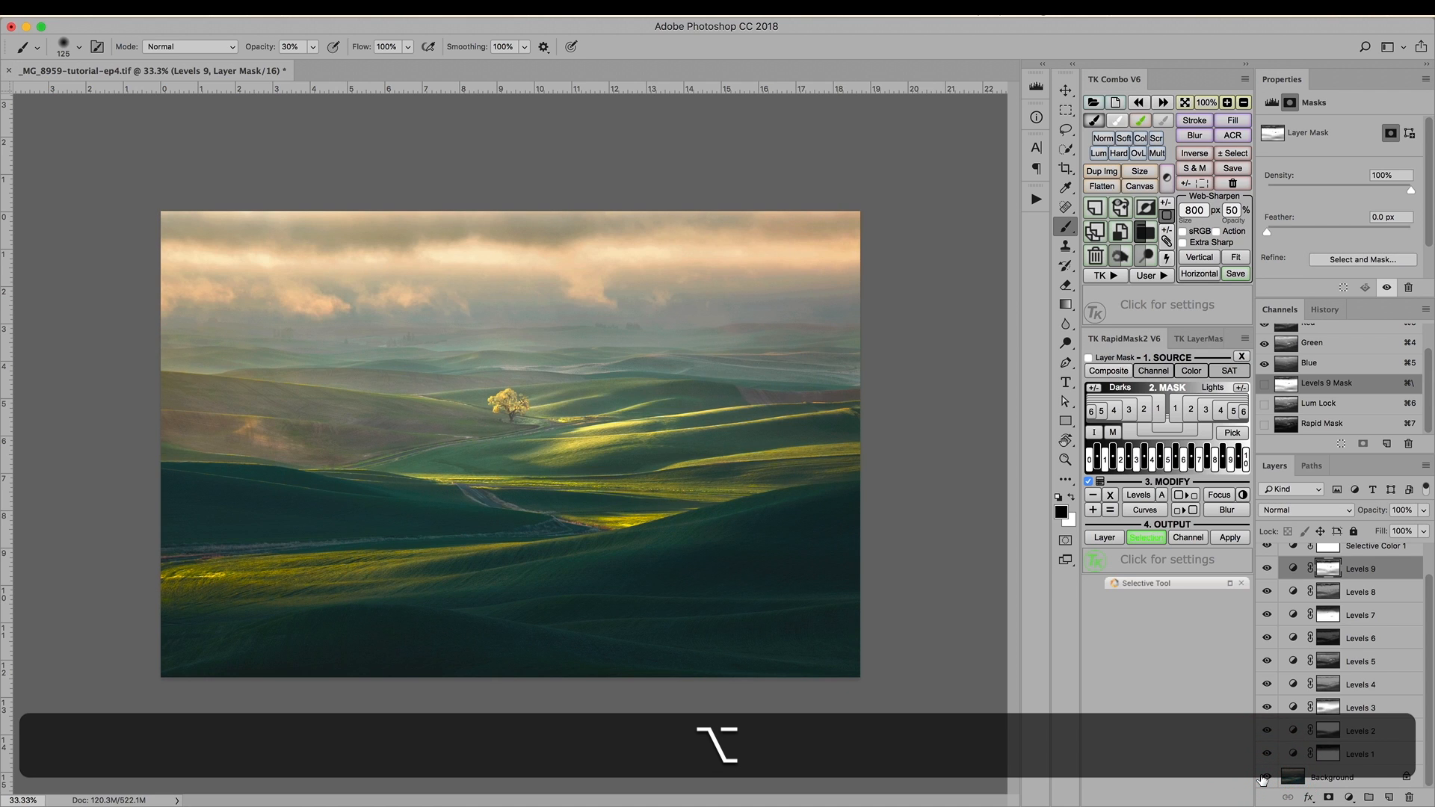
{"action": "left_click", "coordinate": [1267, 778], "text": "alt"}
{"action": "left_click", "coordinate": [1268, 778], "text": "alt"}
{"action": "left_click", "coordinate": [1268, 779], "text": "alt"}
{"action": "left_click", "coordinate": [1269, 778], "text": "alt"}
{"action": "left_click", "coordinate": [1268, 778], "text": "alt"}
{"action": "left_click", "coordinate": [1268, 778], "text": "alt"}
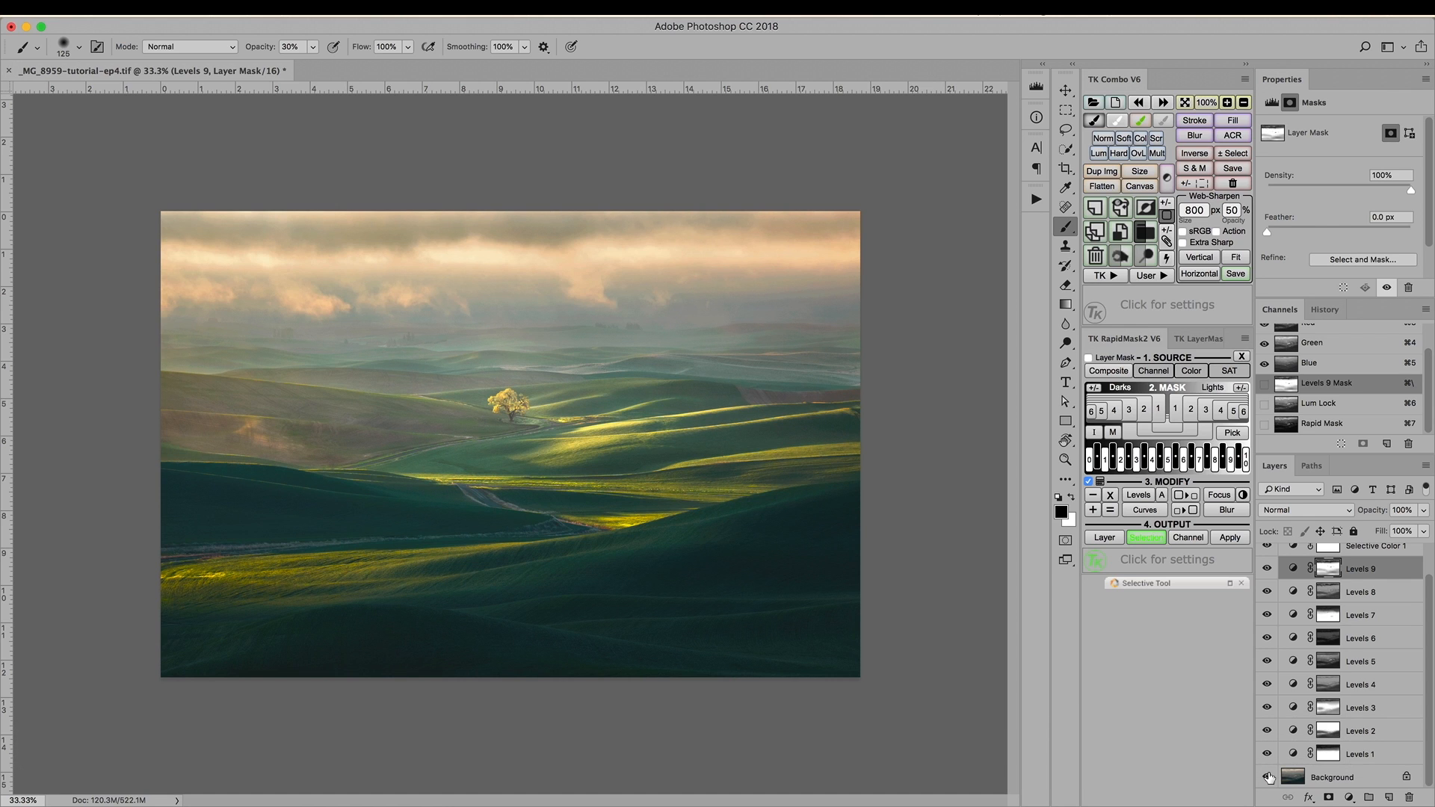
{"action": "left_click", "coordinate": [1268, 778], "text": "alt"}
{"action": "left_click", "coordinate": [1269, 778], "text": "alt"}
{"action": "left_click", "coordinate": [1265, 777], "text": "alt"}
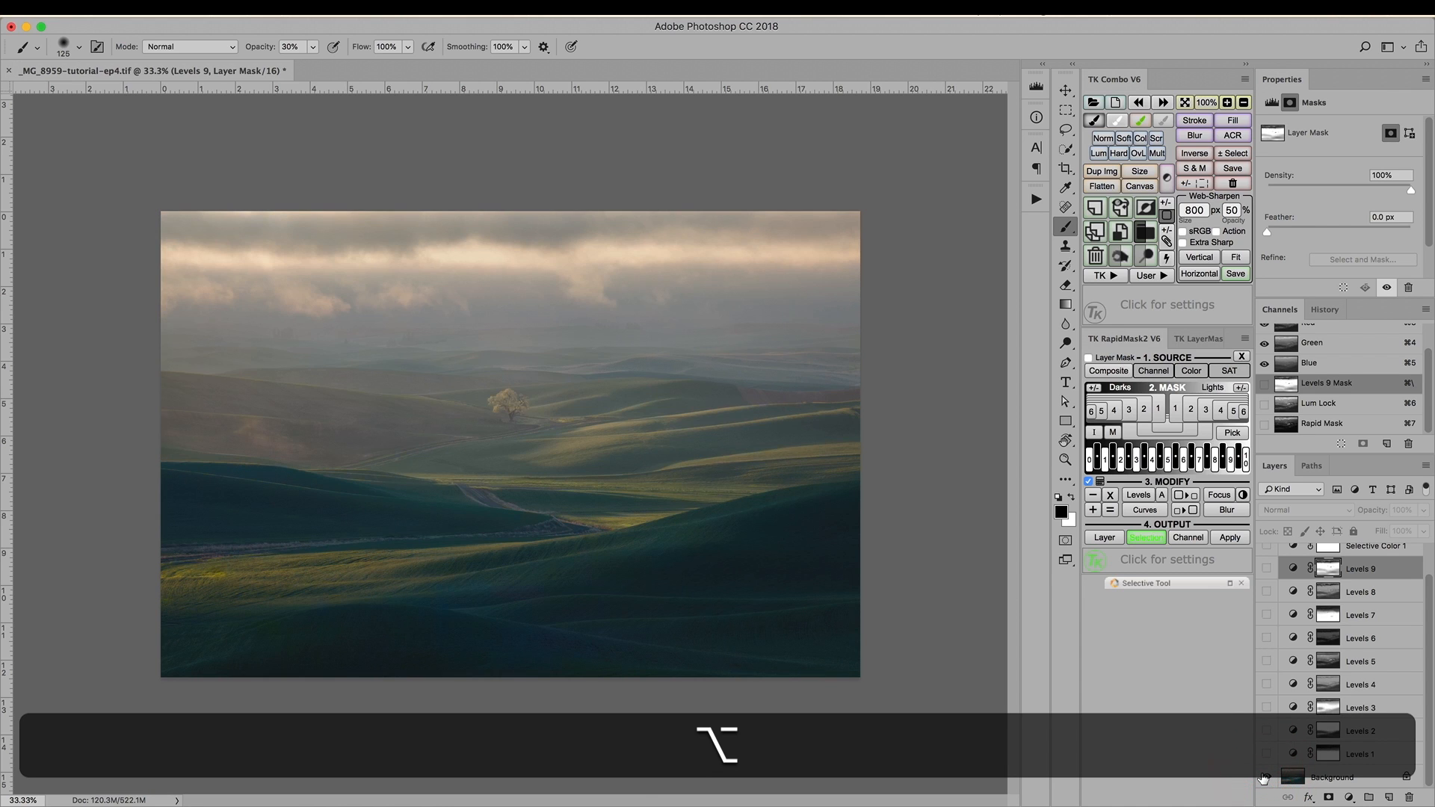
{"action": "left_click", "coordinate": [1265, 777], "text": "alt"}
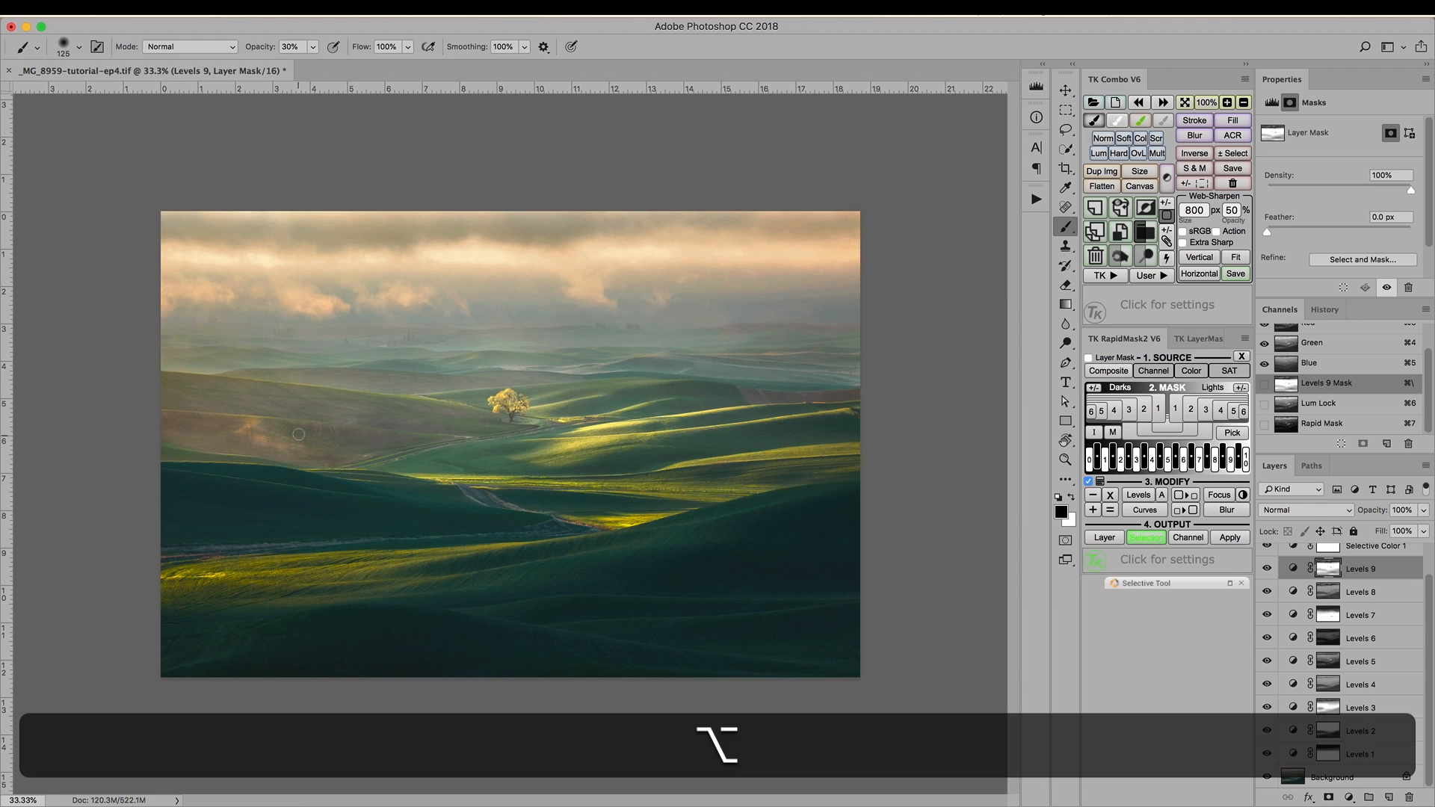